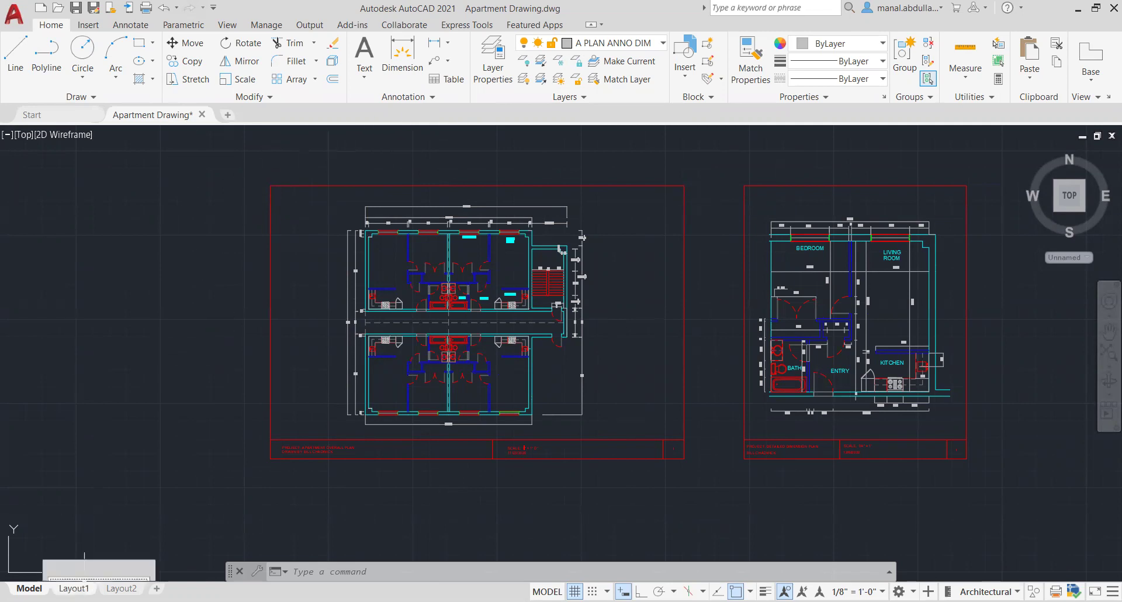
- Open Layout1 and delete its default viewport from the sheet
{"action": "left_click", "coordinate": [84, 579]}
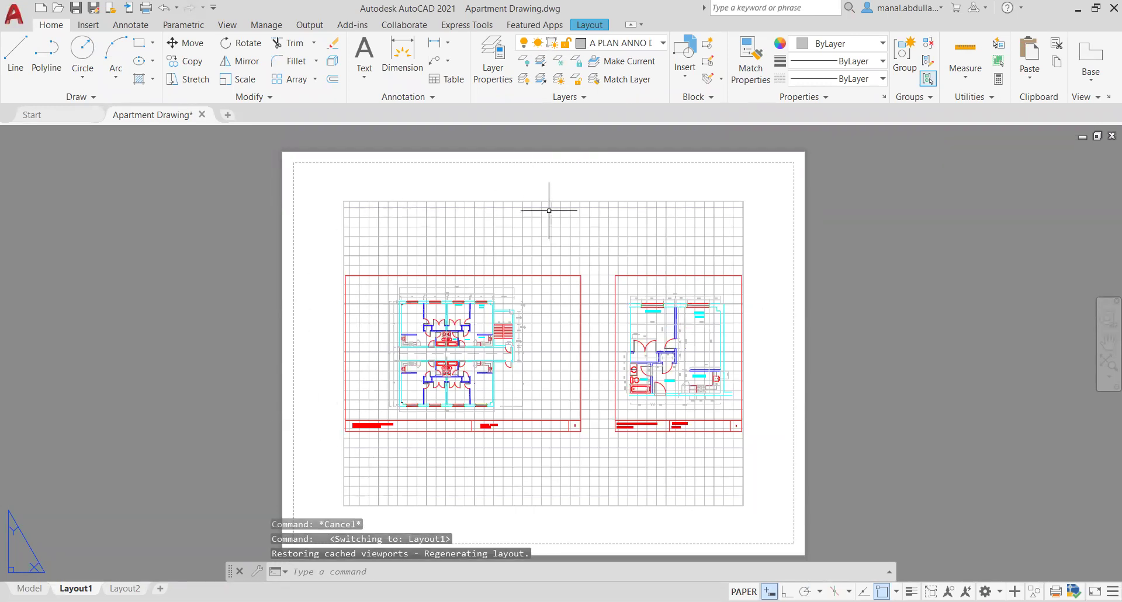
{"action": "mouse_move", "coordinate": [522, 200]}
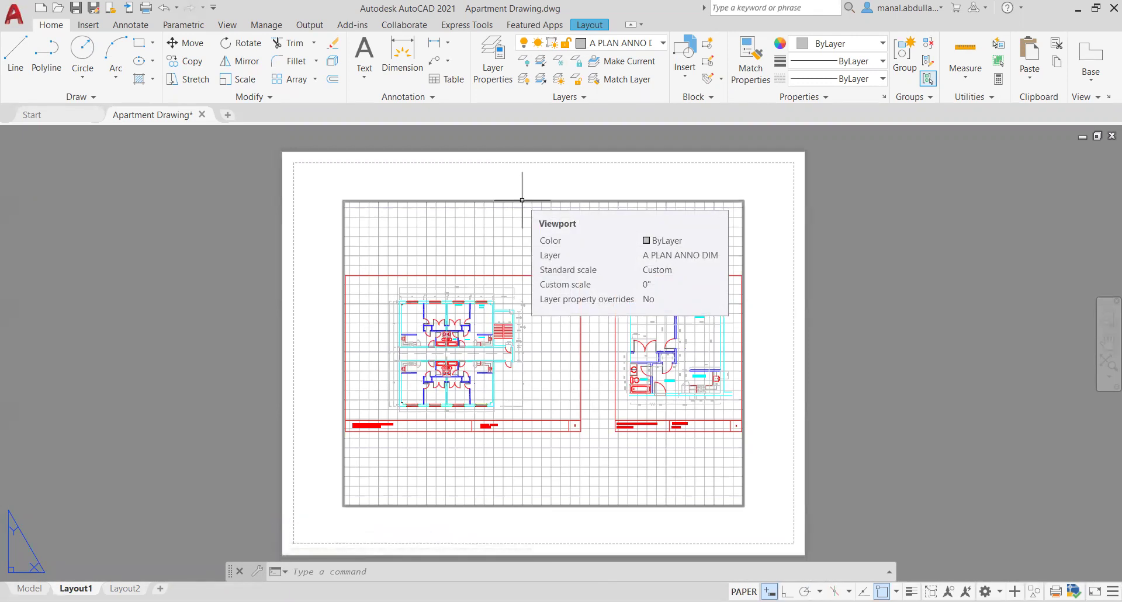
{"action": "left_click", "coordinate": [522, 200]}
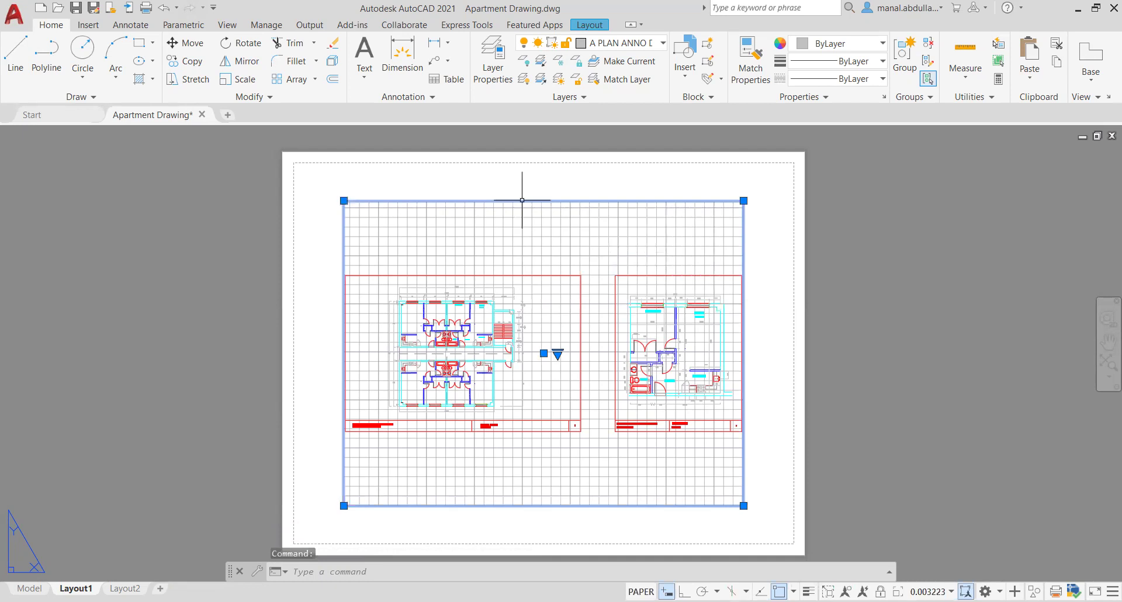
{"action": "key", "text": "Delete"}
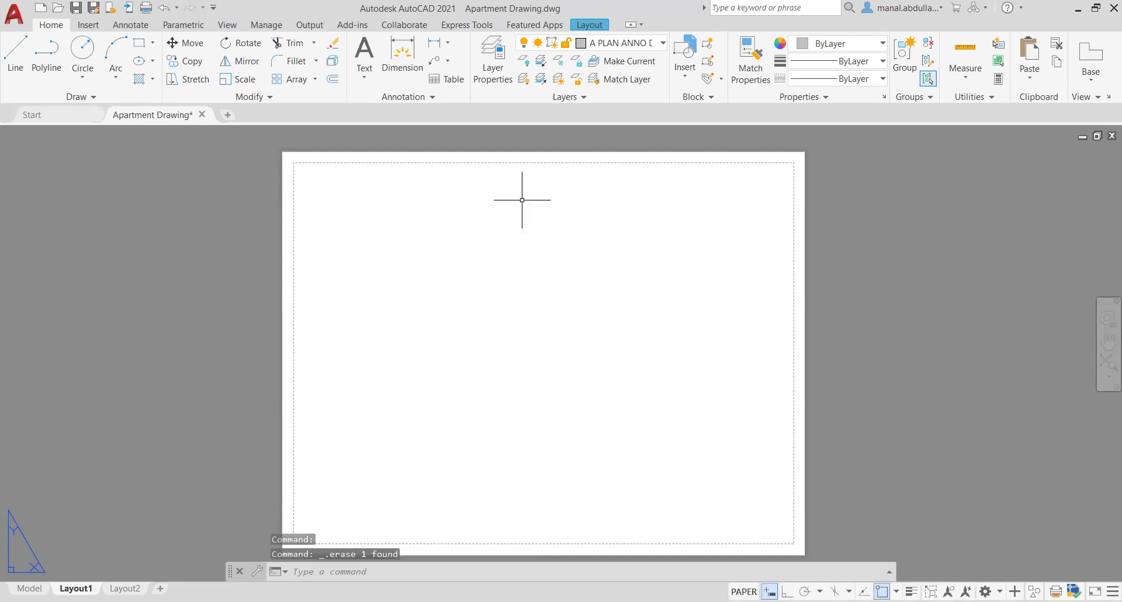
- Create a rectangular viewport on Layout1 that nearly fills the printable area inside the dashed margins
{"action": "left_click", "coordinate": [595, 28]}
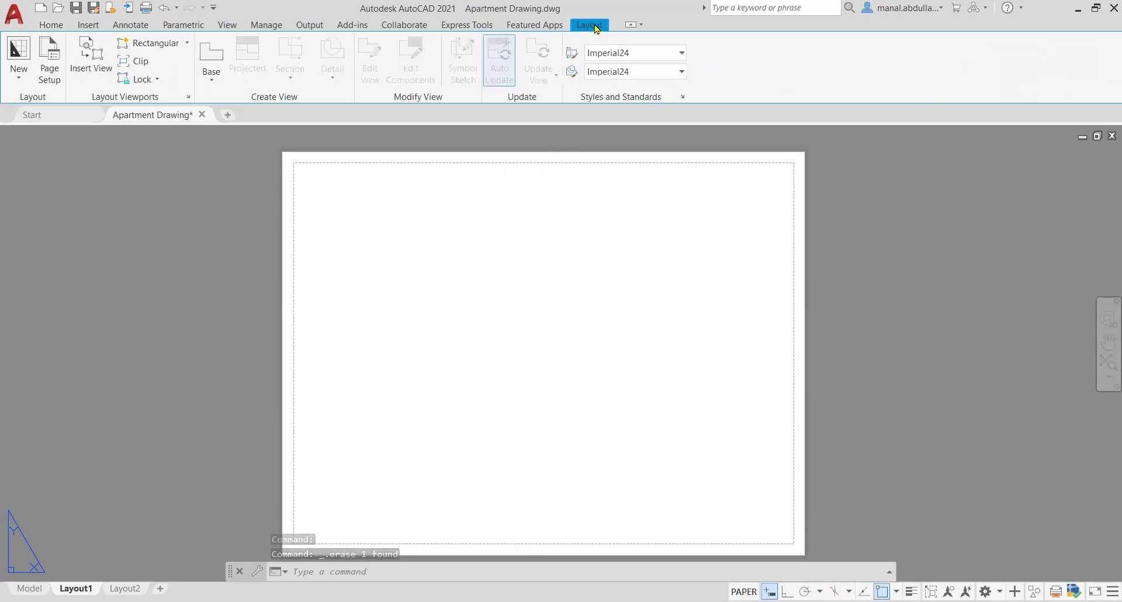
{"action": "left_click", "coordinate": [157, 50]}
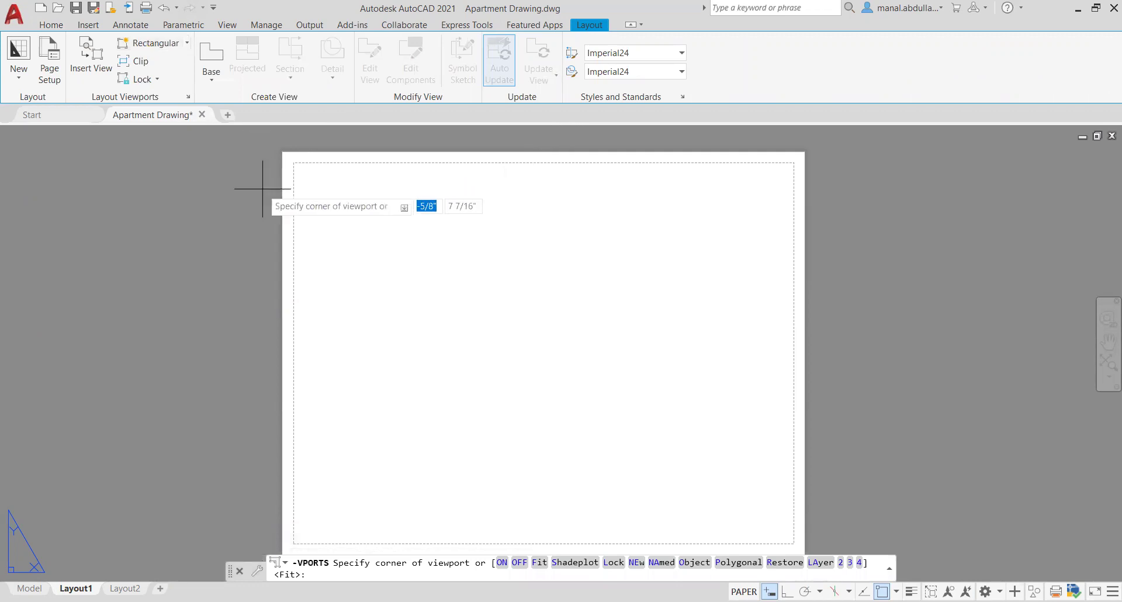
{"action": "left_click", "coordinate": [316, 175]}
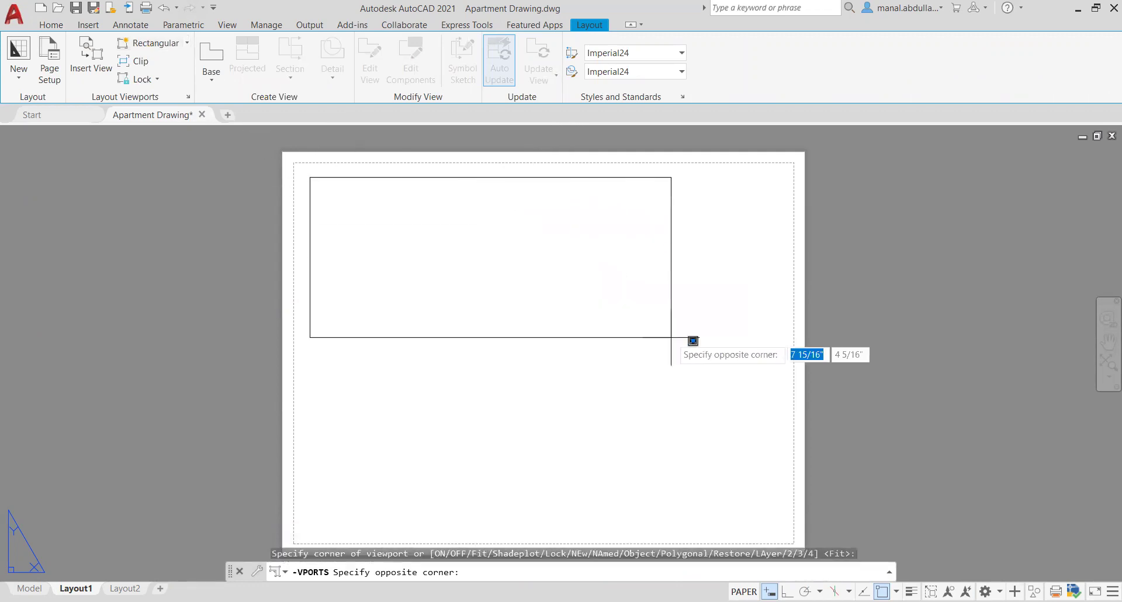
{"action": "left_click", "coordinate": [785, 537]}
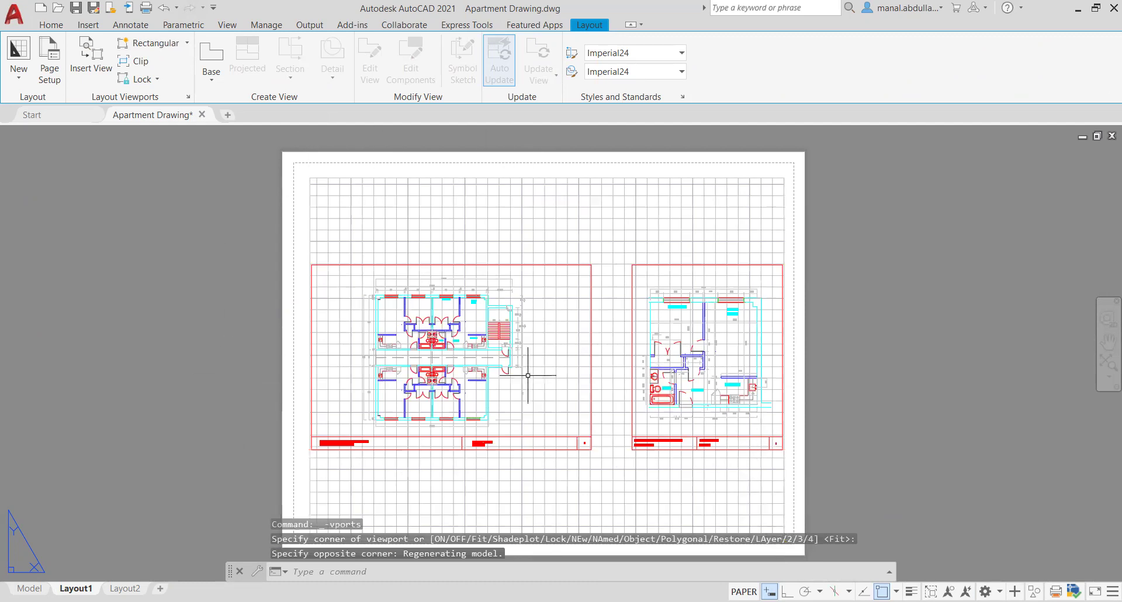
- Activate the new viewport's model space and try zooming the drawing in and out inside it
{"action": "double_click", "coordinate": [535, 239]}
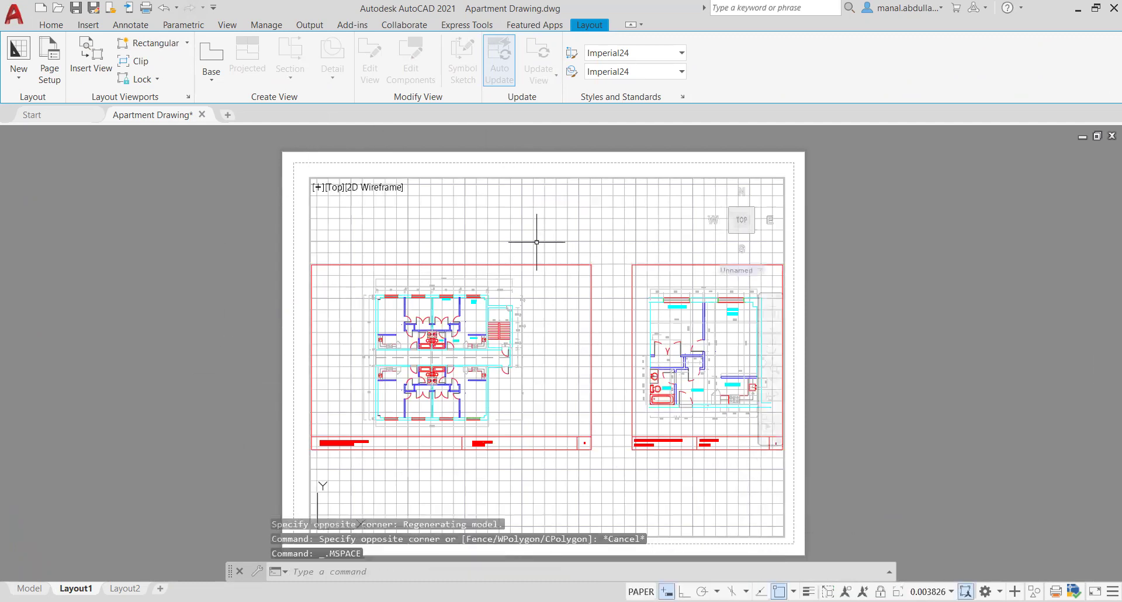
{"action": "left_click", "coordinate": [515, 201]}
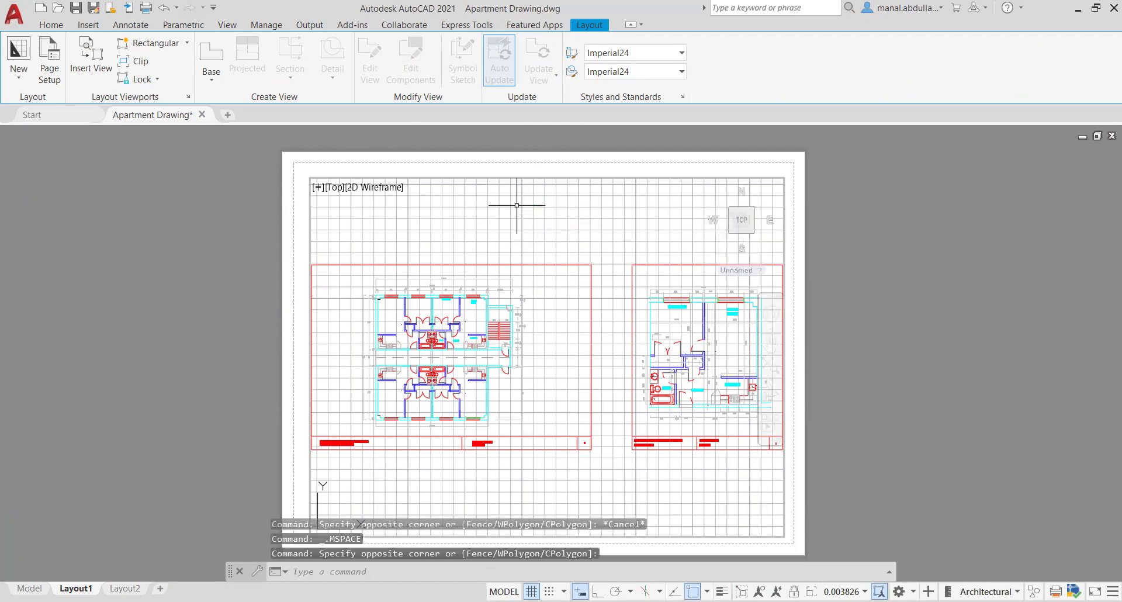
{"action": "left_click", "coordinate": [517, 178]}
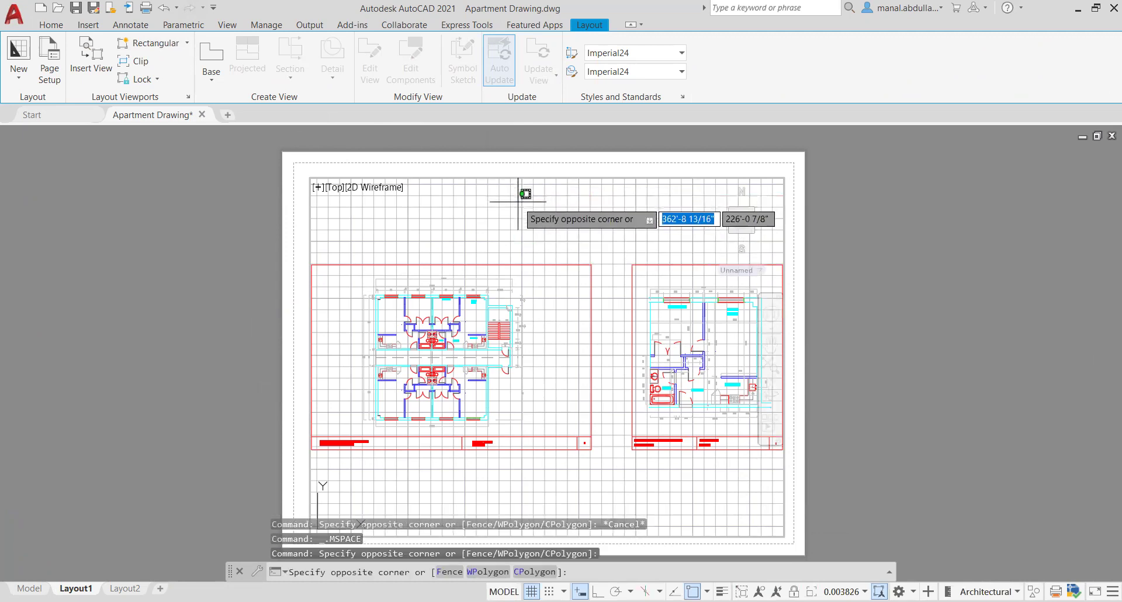
{"action": "key", "text": "Escape"}
{"action": "left_click", "coordinate": [516, 187]}
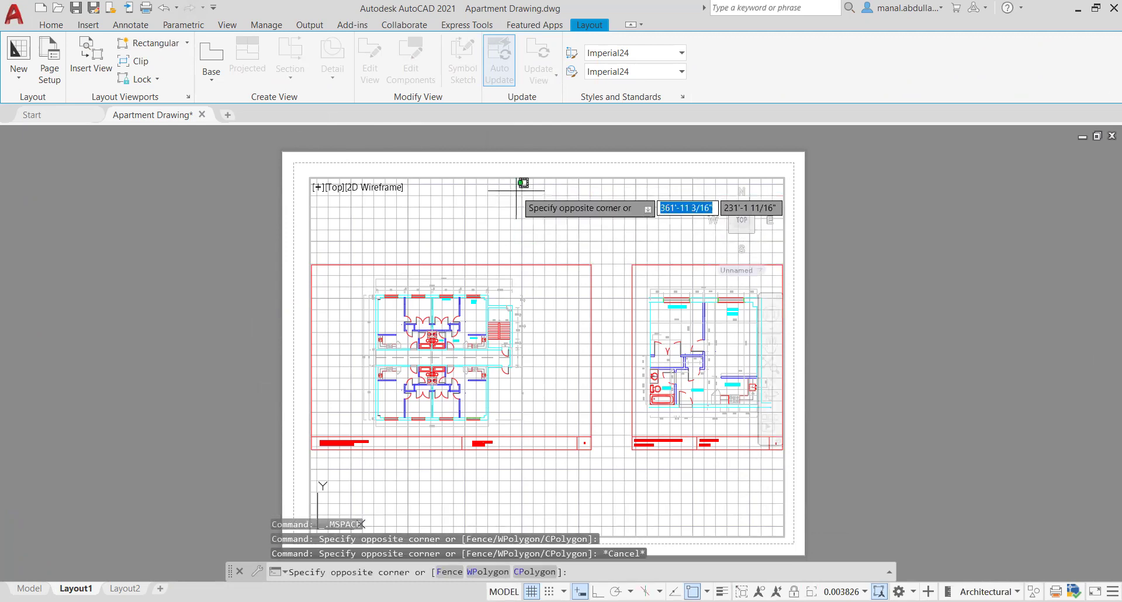
{"action": "scroll", "coordinate": [514, 215], "scroll_direction": "down", "scroll_amount": 2}
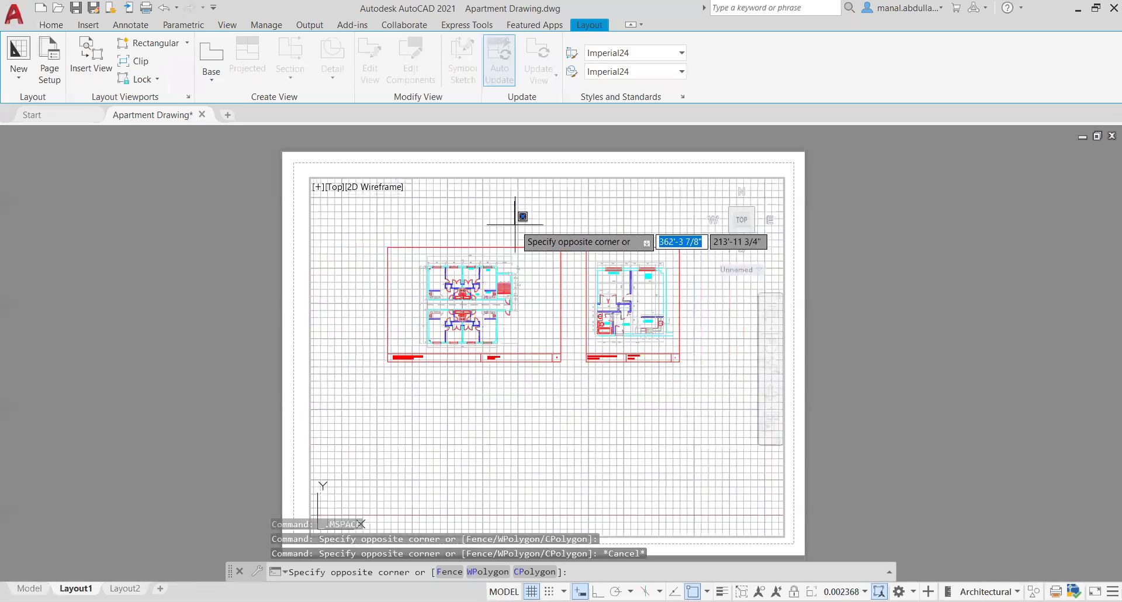
{"action": "scroll", "coordinate": [514, 368], "scroll_direction": "down", "scroll_amount": 2}
{"action": "scroll", "coordinate": [517, 324], "scroll_direction": "up", "scroll_amount": 3}
{"action": "key", "text": "Escape"}
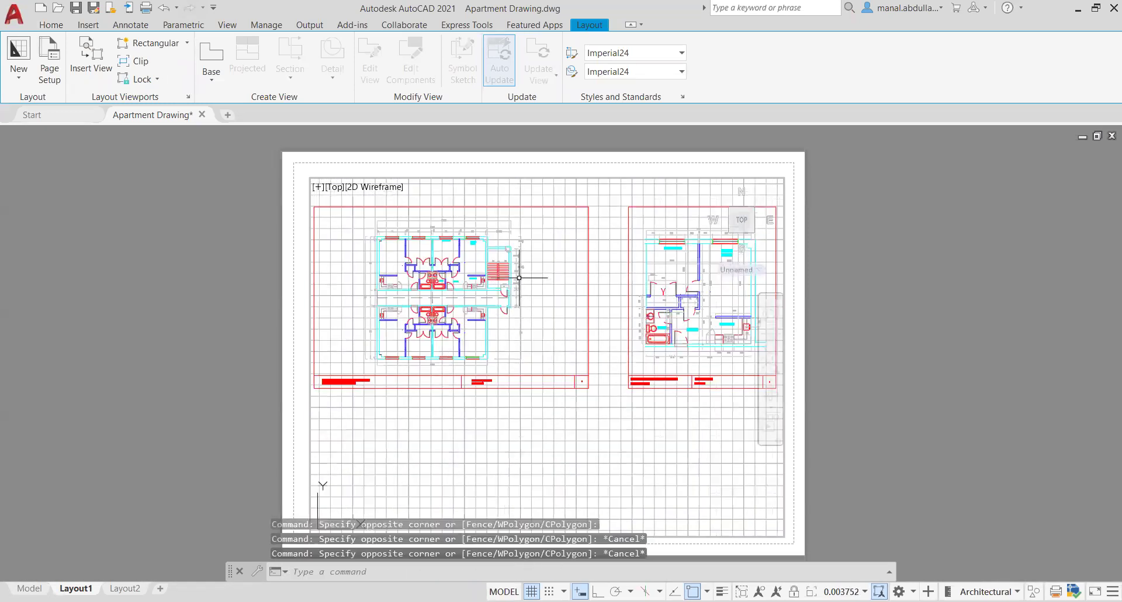
{"action": "scroll", "coordinate": [518, 292], "scroll_direction": "down", "scroll_amount": 6}
{"action": "scroll", "coordinate": [519, 277], "scroll_direction": "up", "scroll_amount": 4}
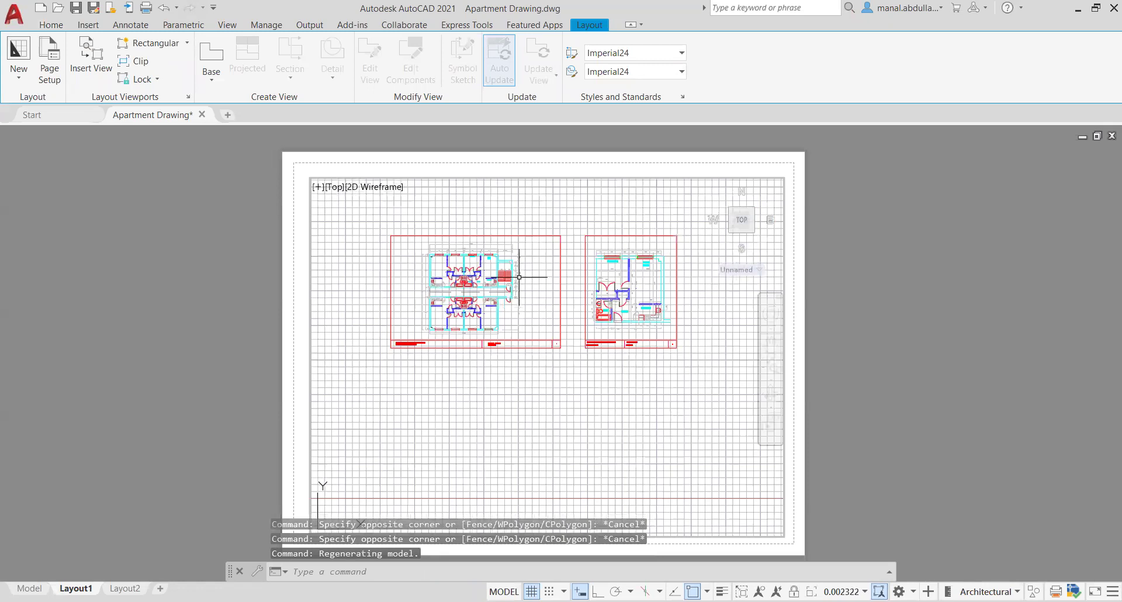
- Return to paper space and try zooming the whole Layout1 sheet instead of the viewport contents
{"action": "double_click", "coordinate": [299, 230]}
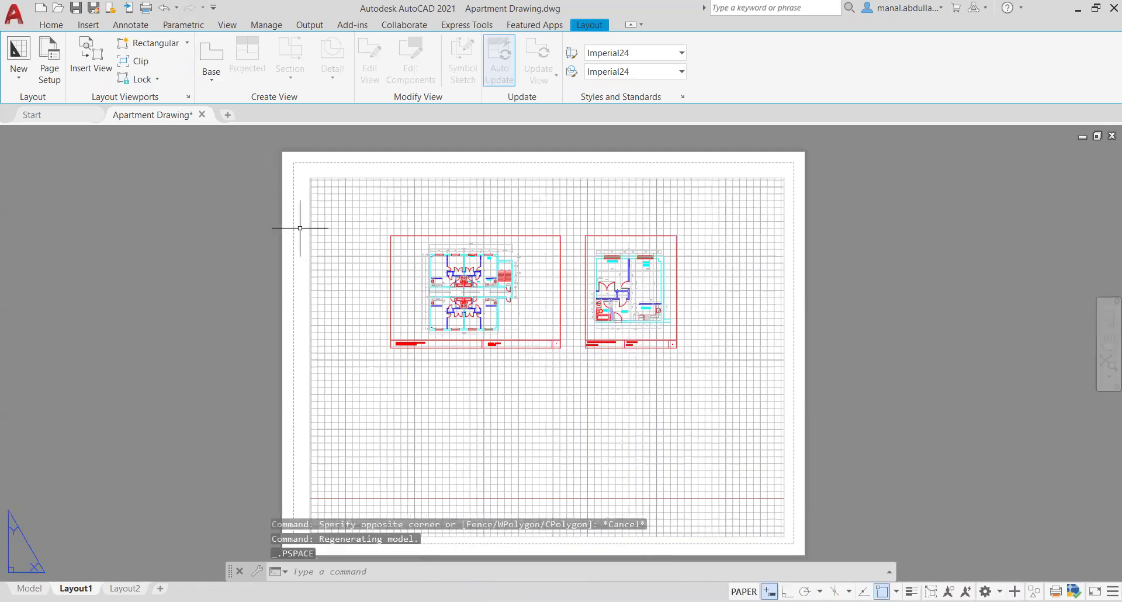
{"action": "left_click", "coordinate": [299, 229]}
{"action": "left_click", "coordinate": [374, 257]}
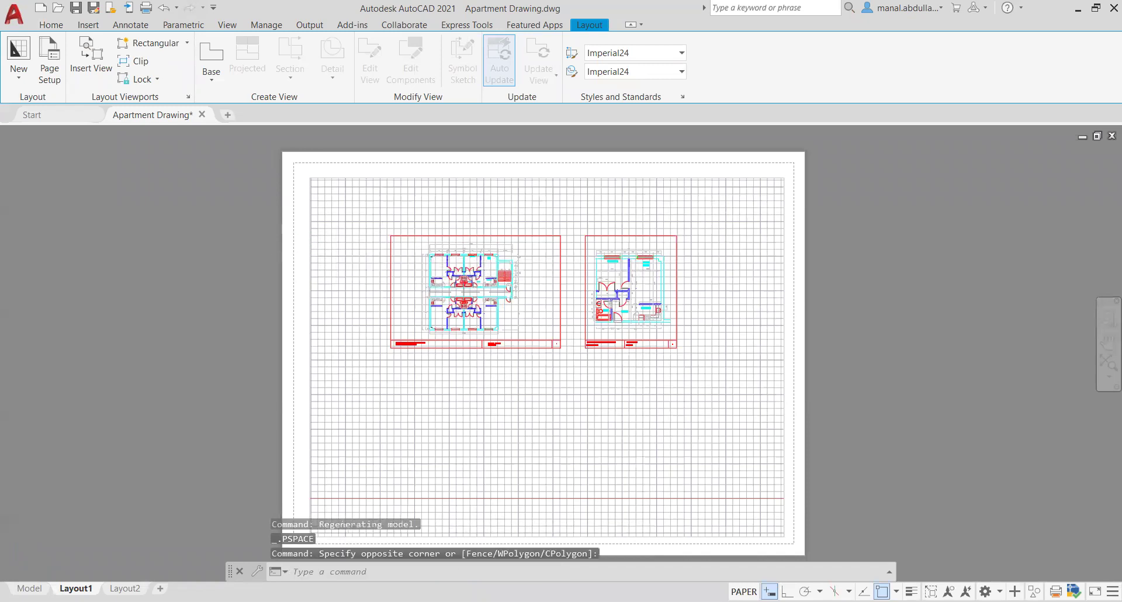
{"action": "scroll", "coordinate": [413, 269], "scroll_direction": "down", "scroll_amount": 3}
{"action": "scroll", "coordinate": [416, 273], "scroll_direction": "up", "scroll_amount": 2}
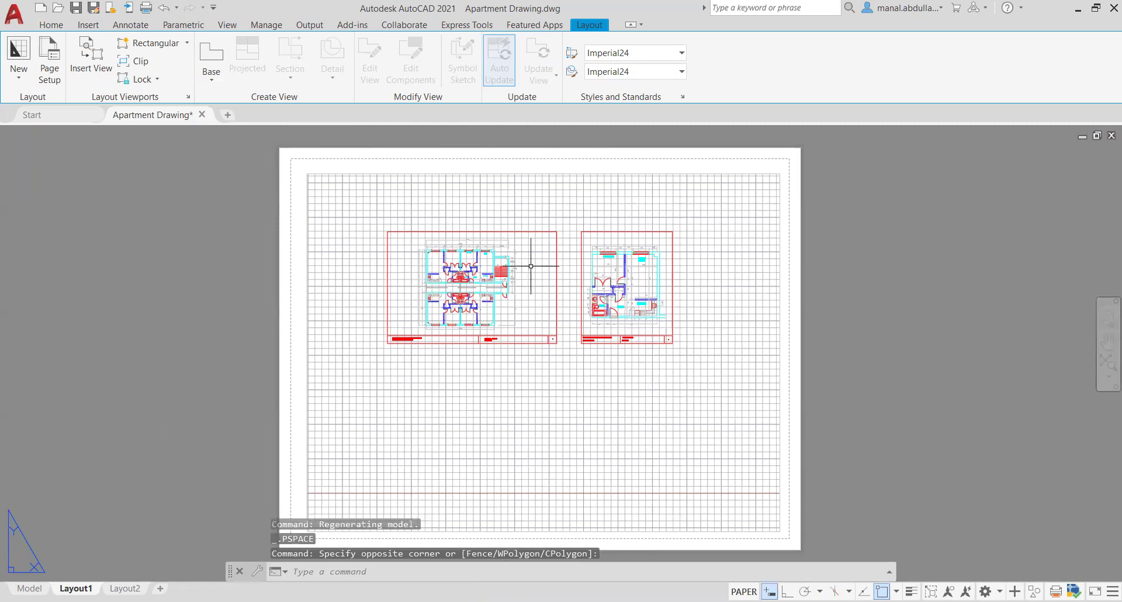
- Activate the Layout1 viewport and frame only the overall apartment plan with its title block, centred inside the viewport
{"action": "double_click", "coordinate": [345, 273]}
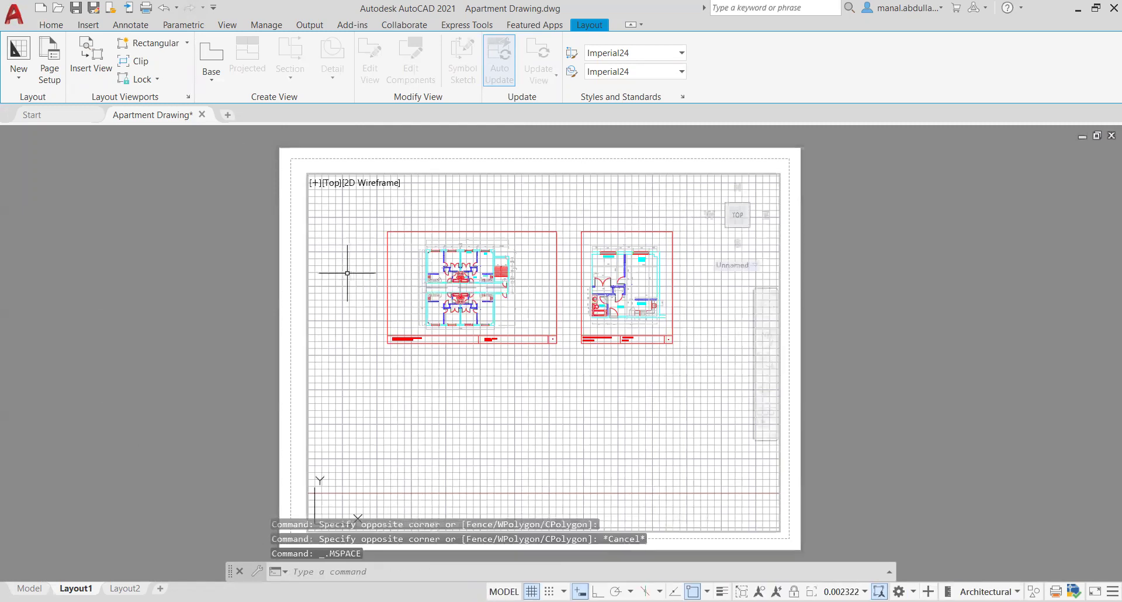
{"action": "scroll", "coordinate": [478, 342], "scroll_direction": "down", "scroll_amount": 4}
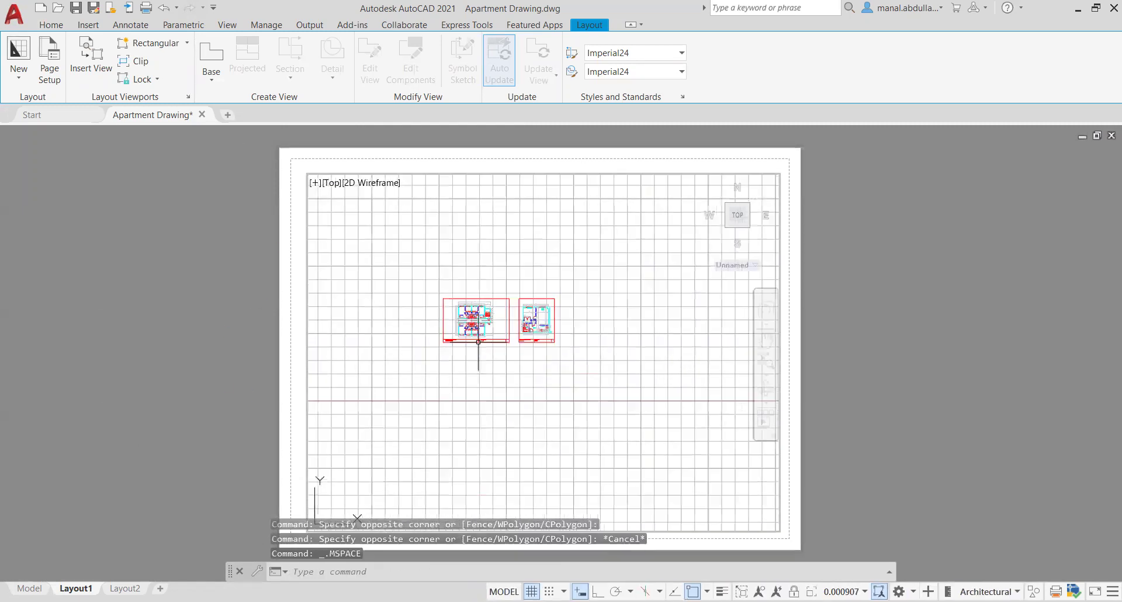
{"action": "scroll", "coordinate": [478, 342], "scroll_direction": "up", "scroll_amount": 6}
{"action": "middle_click_drag", "start_coordinate": [476, 333], "coordinate": [533, 393]}
{"action": "scroll", "coordinate": [533, 393], "scroll_direction": "up", "scroll_amount": 2}
{"action": "middle_click_drag", "start_coordinate": [539, 318], "coordinate": [566, 365]}
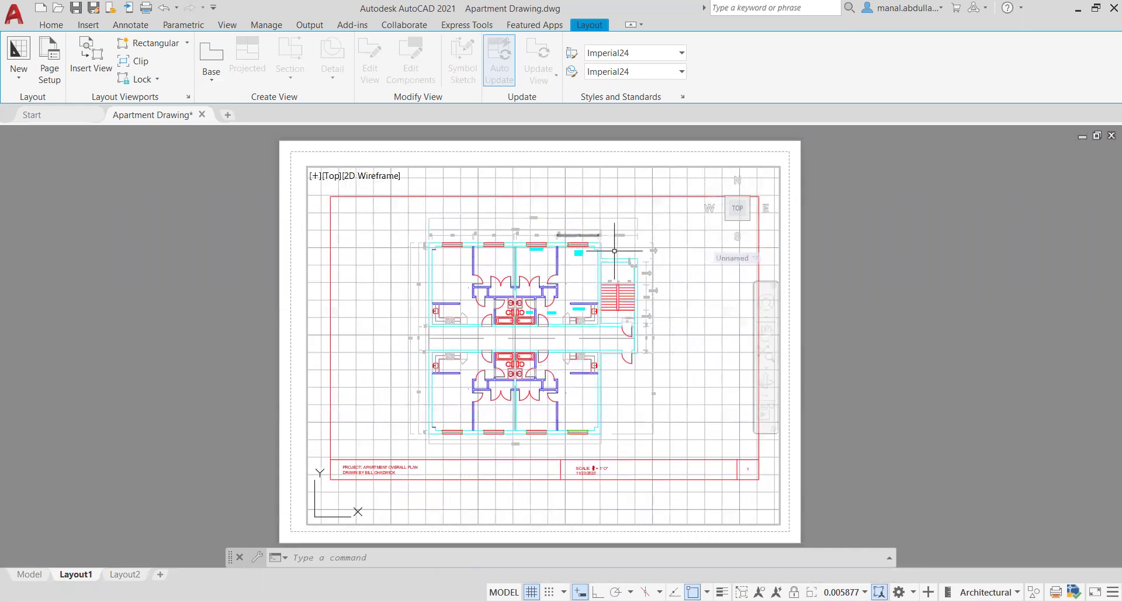
{"action": "scroll", "coordinate": [650, 339], "scroll_direction": "up", "scroll_amount": 3}
{"action": "scroll", "coordinate": [648, 306], "scroll_direction": "up", "scroll_amount": 3}
{"action": "scroll", "coordinate": [620, 297], "scroll_direction": "down", "scroll_amount": 8}
{"action": "middle_click_drag", "start_coordinate": [506, 293], "coordinate": [570, 302]}
{"action": "scroll", "coordinate": [565, 325], "scroll_direction": "up", "scroll_amount": 2}
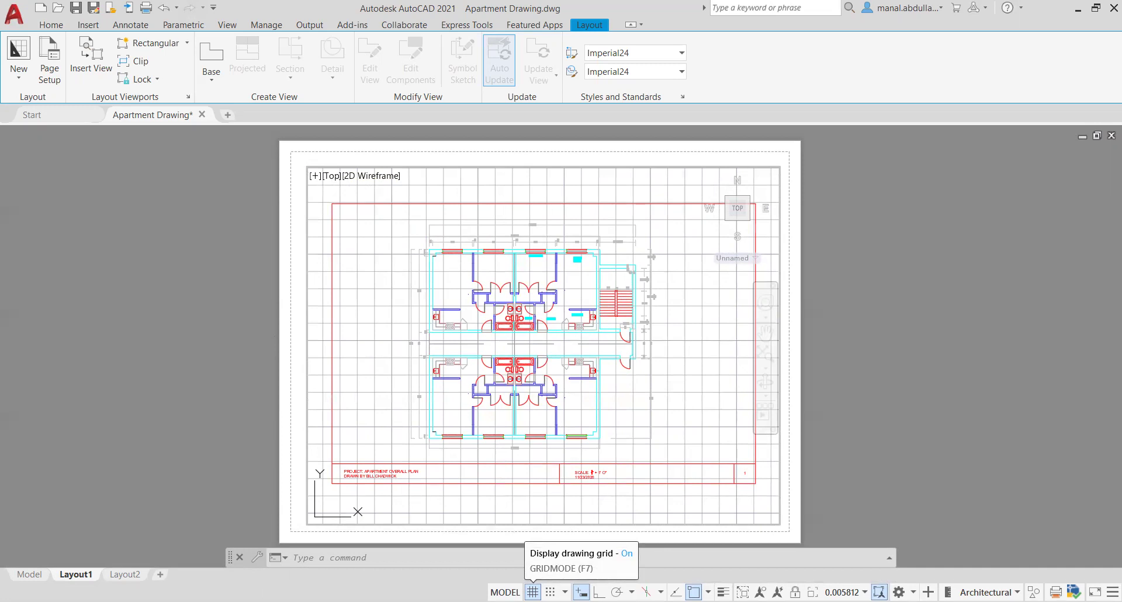
- Turn off the grid in the Layout1 viewport and lock the viewport
{"action": "left_click", "coordinate": [532, 592]}
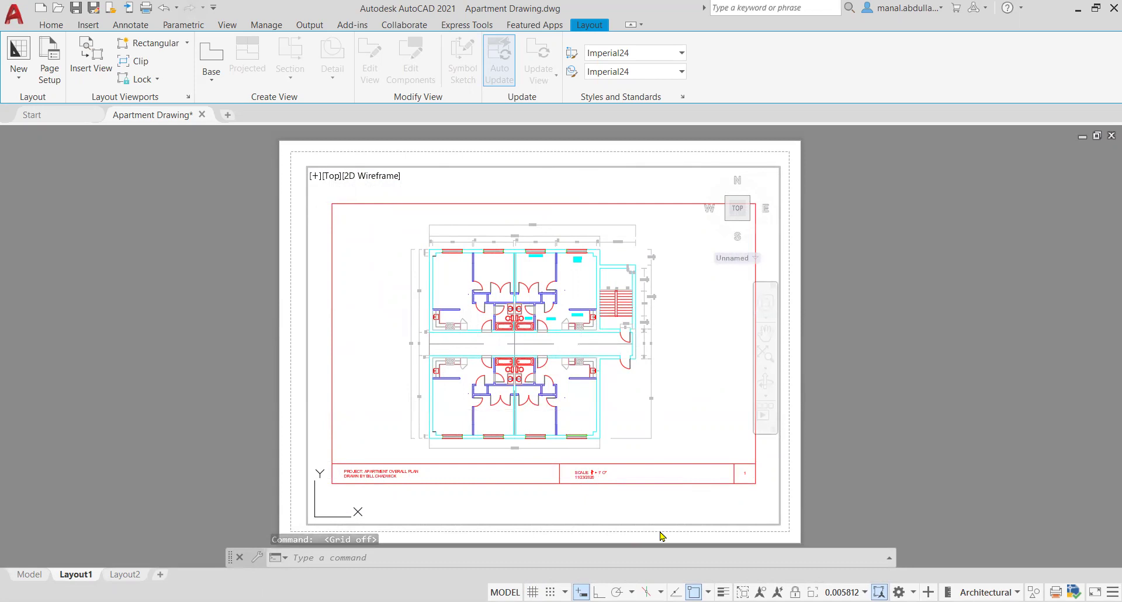
{"action": "left_click", "coordinate": [795, 592]}
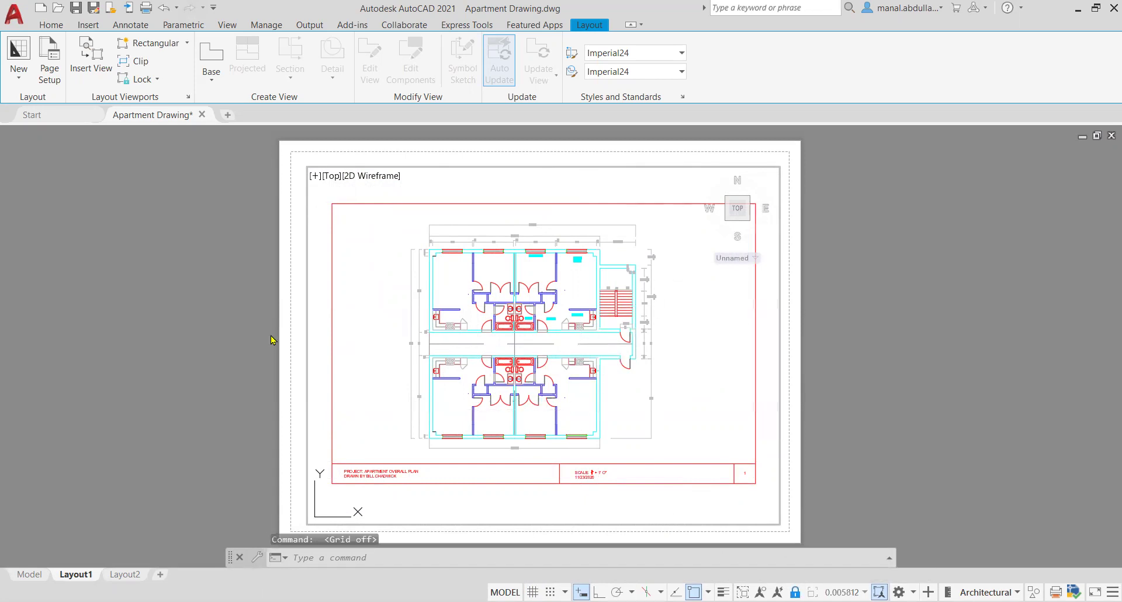
- Open Layout2, activate its viewport and centre the single apartment unit plan in it at a larger scale
{"action": "left_click", "coordinate": [124, 575]}
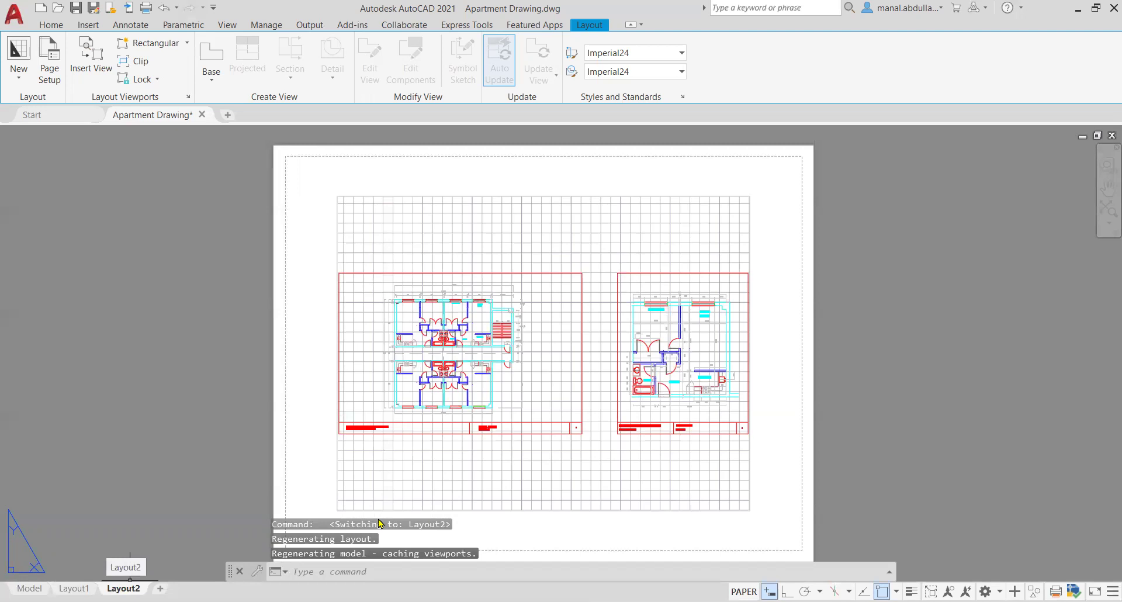
{"action": "double_click", "coordinate": [601, 237]}
{"action": "scroll", "coordinate": [642, 340], "scroll_direction": "up", "scroll_amount": 2}
{"action": "mouse_move", "coordinate": [642, 339]}
{"action": "middle_mouse_down"}
{"action": "mouse_move", "coordinate": [475, 310]}
{"action": "mouse_move", "coordinate": [522, 321]}
{"action": "mouse_move", "coordinate": [506, 326]}
{"action": "middle_mouse_up"}
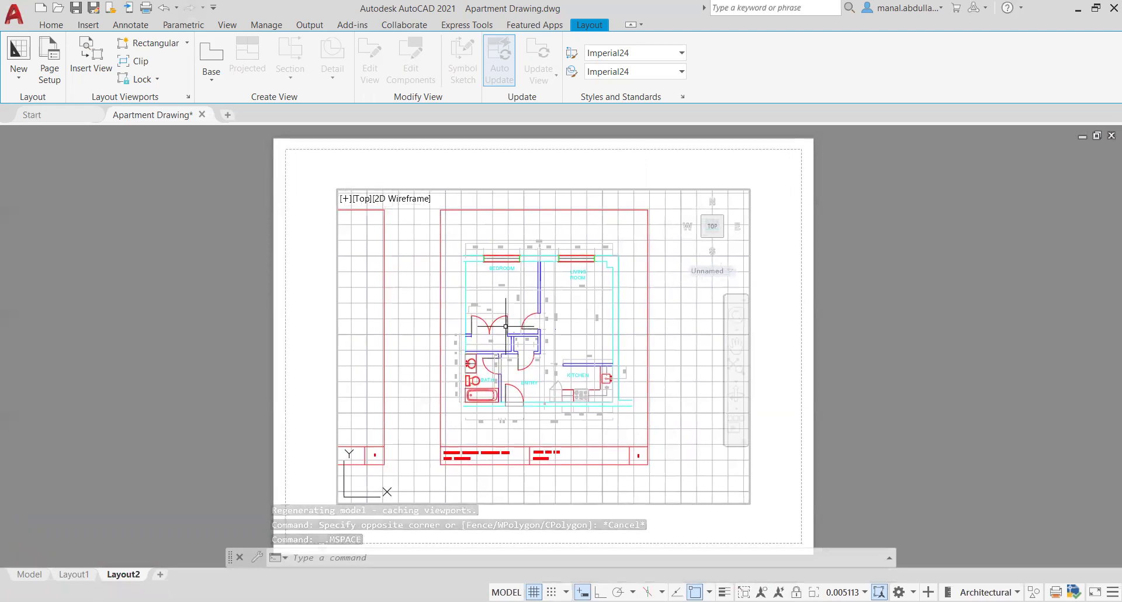
{"action": "scroll", "coordinate": [506, 326], "scroll_direction": "up", "scroll_amount": 2}
{"action": "scroll", "coordinate": [505, 326], "scroll_direction": "down", "scroll_amount": 2}
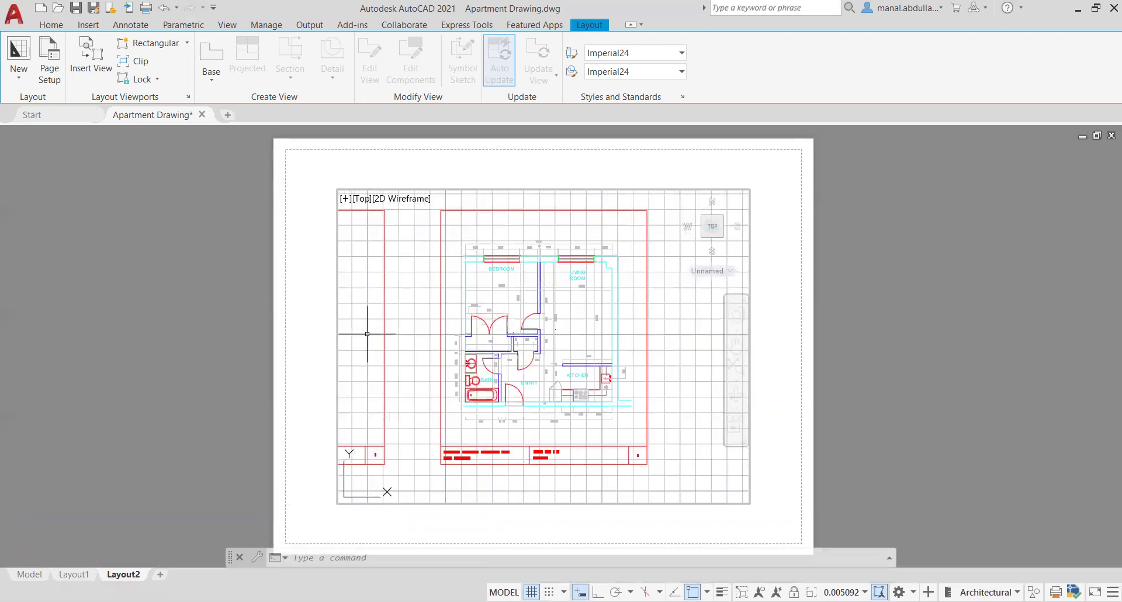
- Return to paper space and shrink the Layout2 viewport by its corners so it encloses only the unit plan's red border
{"action": "left_click", "coordinate": [339, 319]}
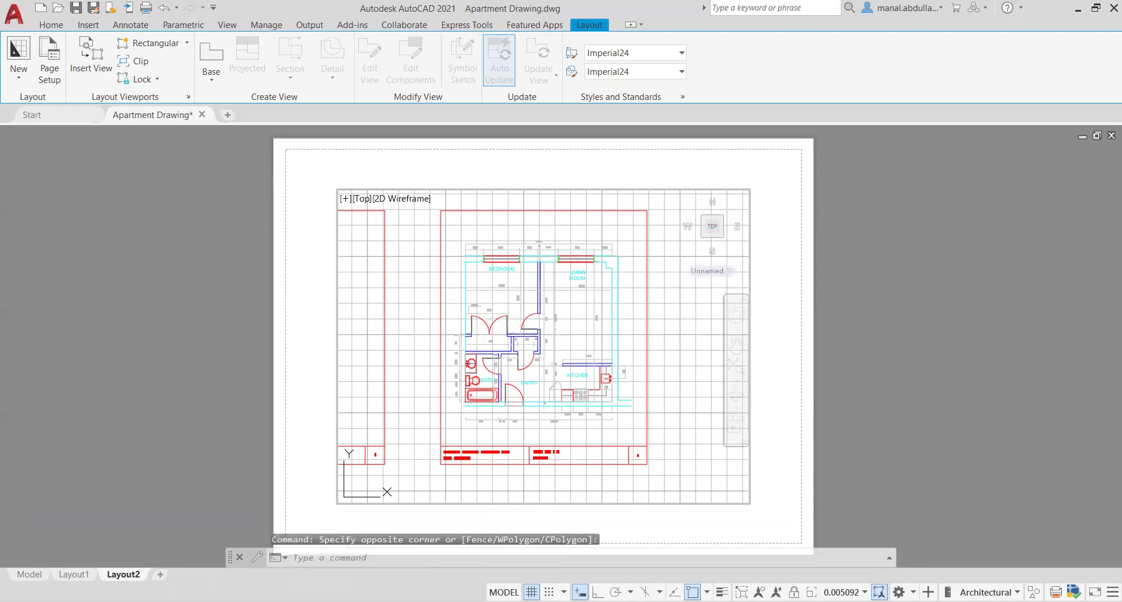
{"action": "double_click", "coordinate": [307, 321]}
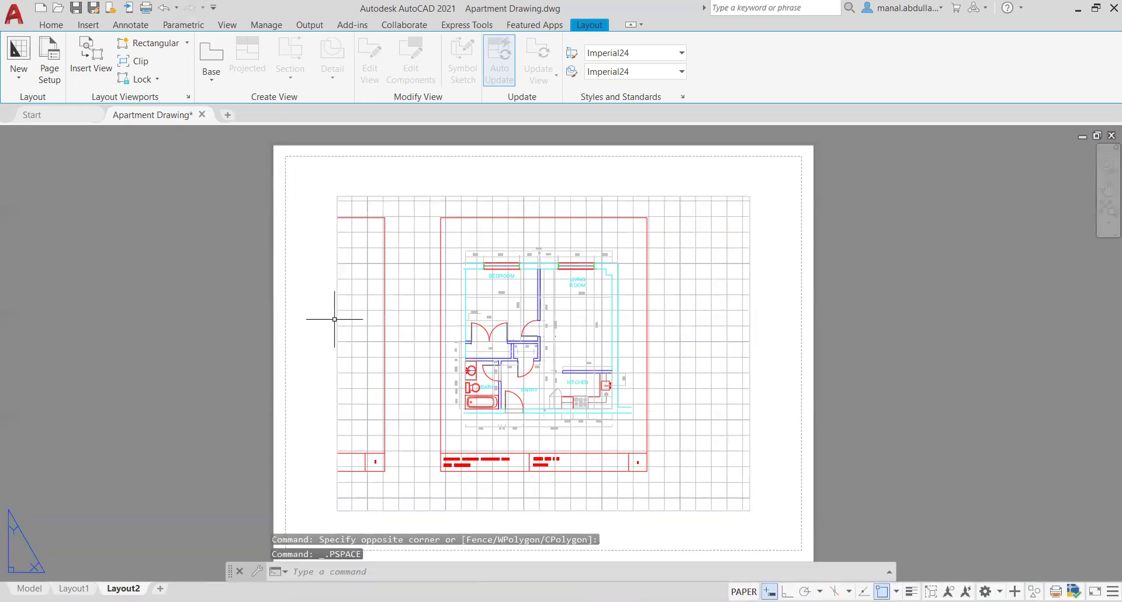
{"action": "left_click", "coordinate": [337, 316]}
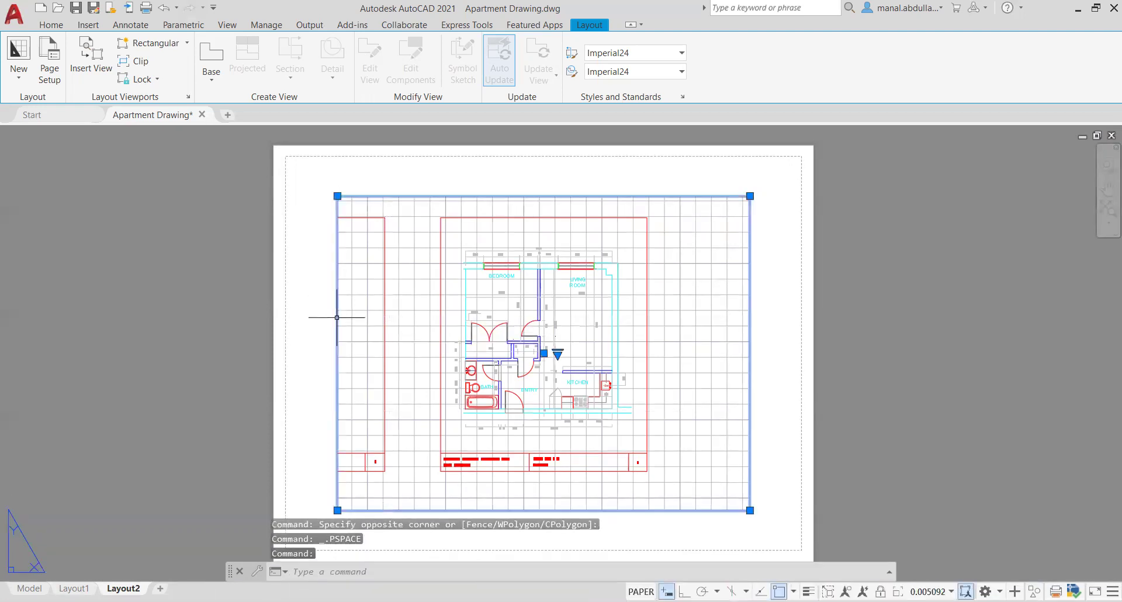
{"action": "left_click", "coordinate": [337, 196]}
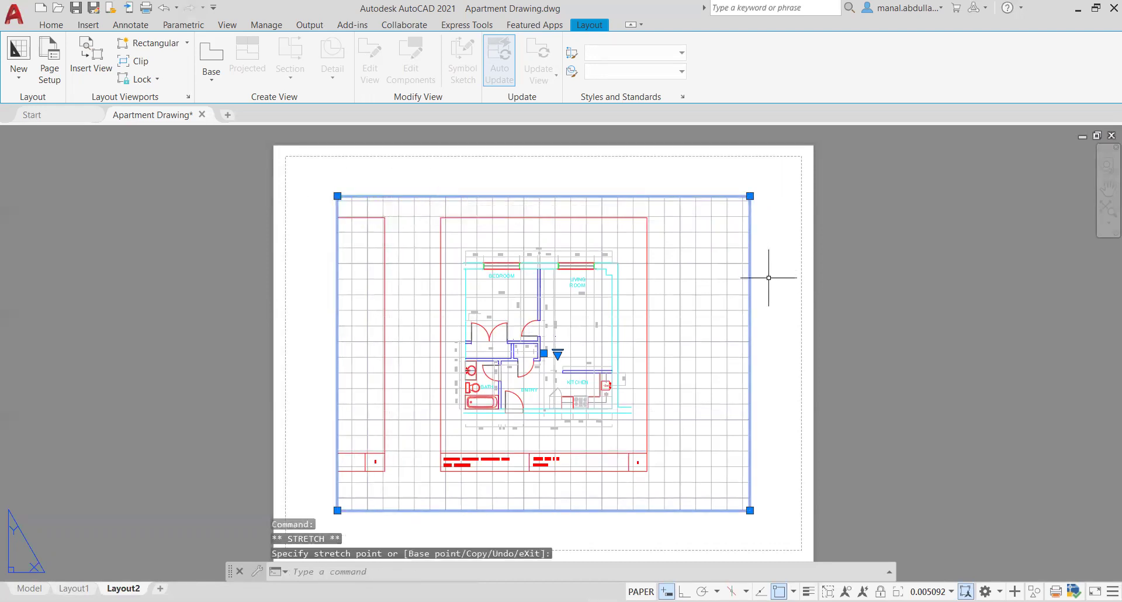
{"action": "left_click", "coordinate": [750, 195]}
{"action": "left_click", "coordinate": [679, 209]}
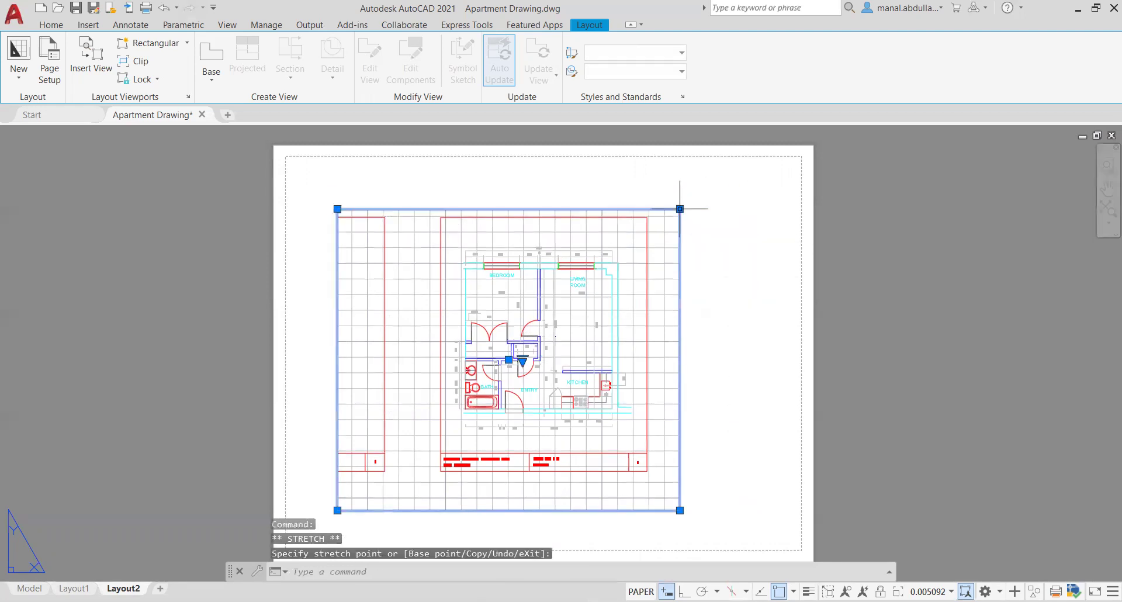
{"action": "left_click", "coordinate": [337, 510]}
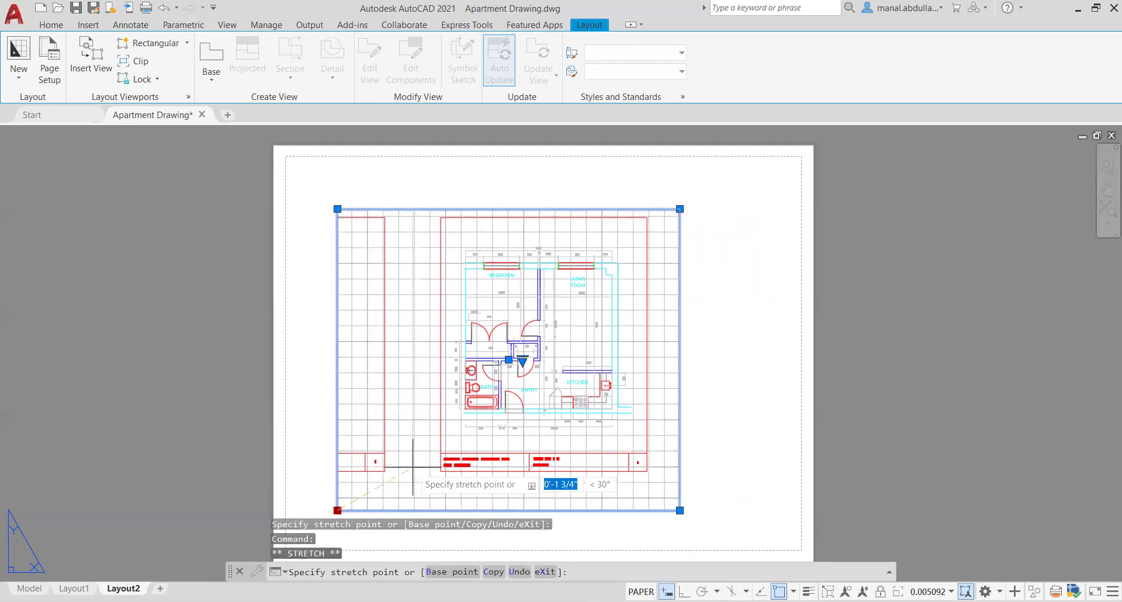
{"action": "left_click", "coordinate": [412, 467]}
{"action": "left_click", "coordinate": [680, 466]}
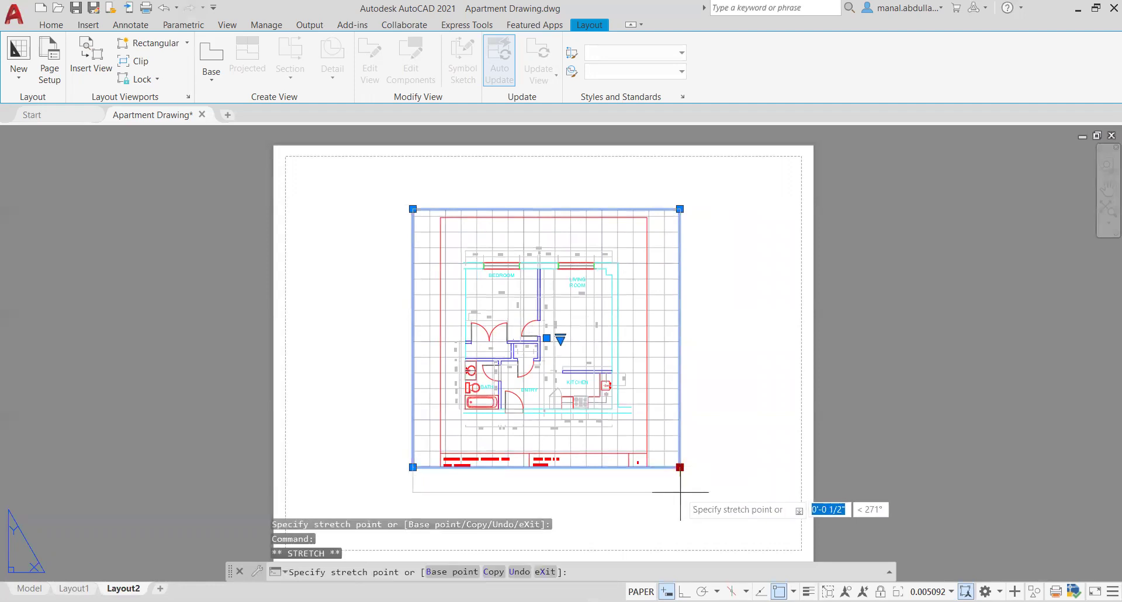
{"action": "left_click", "coordinate": [690, 488]}
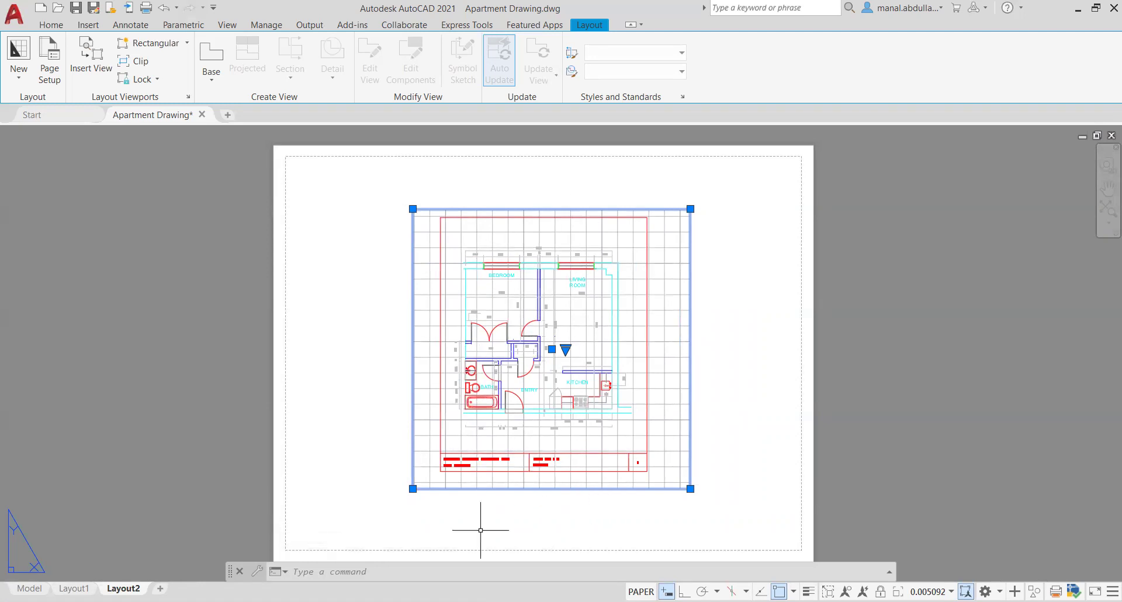
- Clear the viewport selection in Layout2, activate its viewport and turn off the grid inside it
{"action": "left_click", "coordinate": [622, 525]}
{"action": "left_click", "coordinate": [621, 520]}
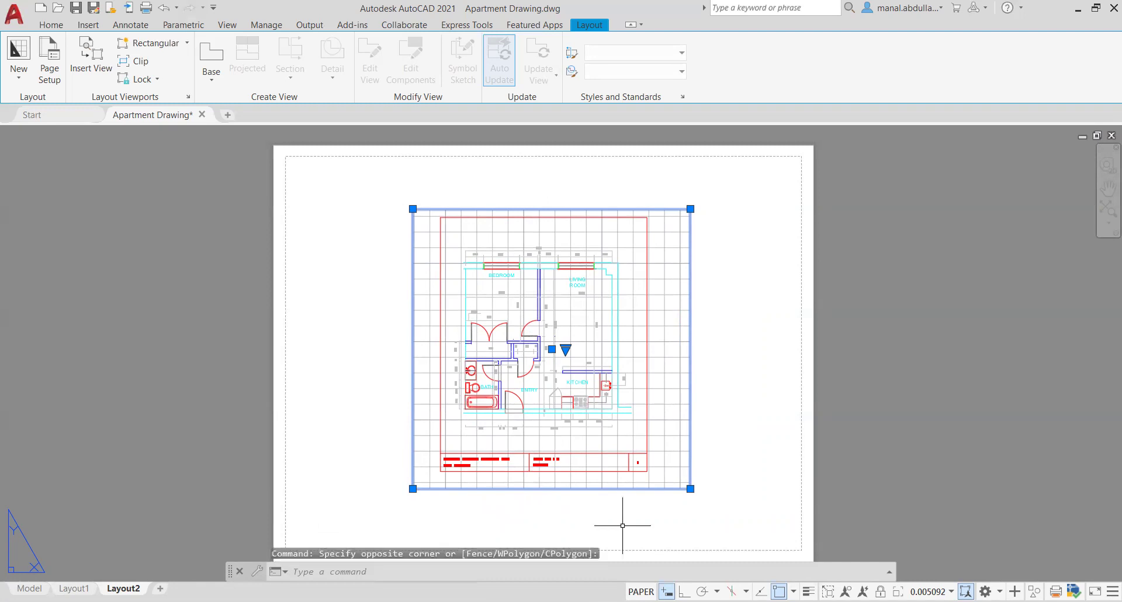
{"action": "key", "text": "Escape"}
{"action": "left_click", "coordinate": [620, 519]}
{"action": "left_click", "coordinate": [618, 522]}
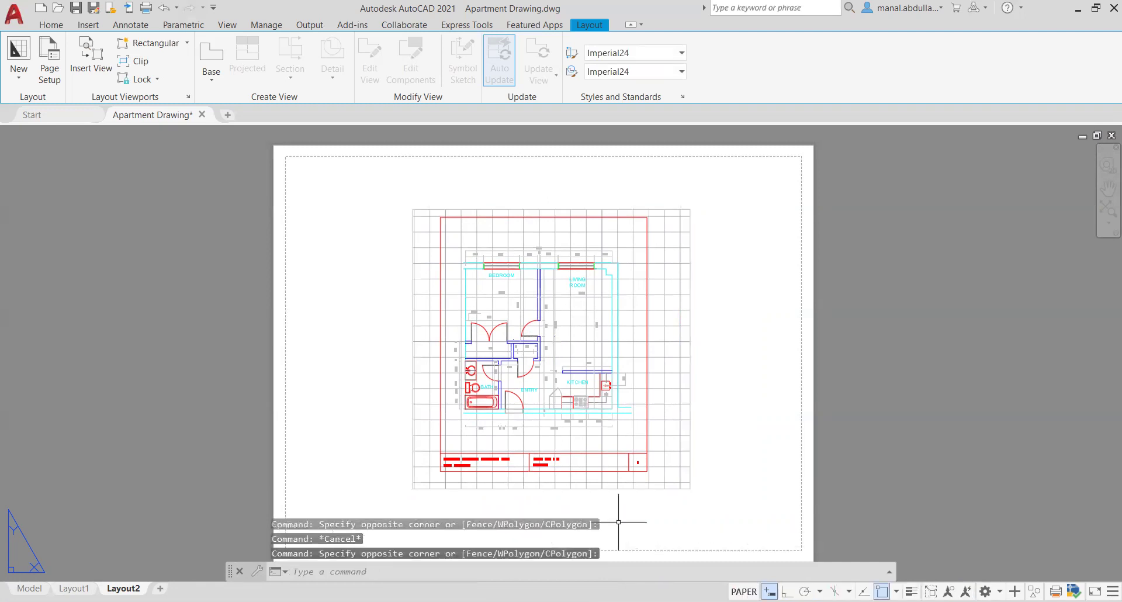
{"action": "double_click", "coordinate": [585, 430]}
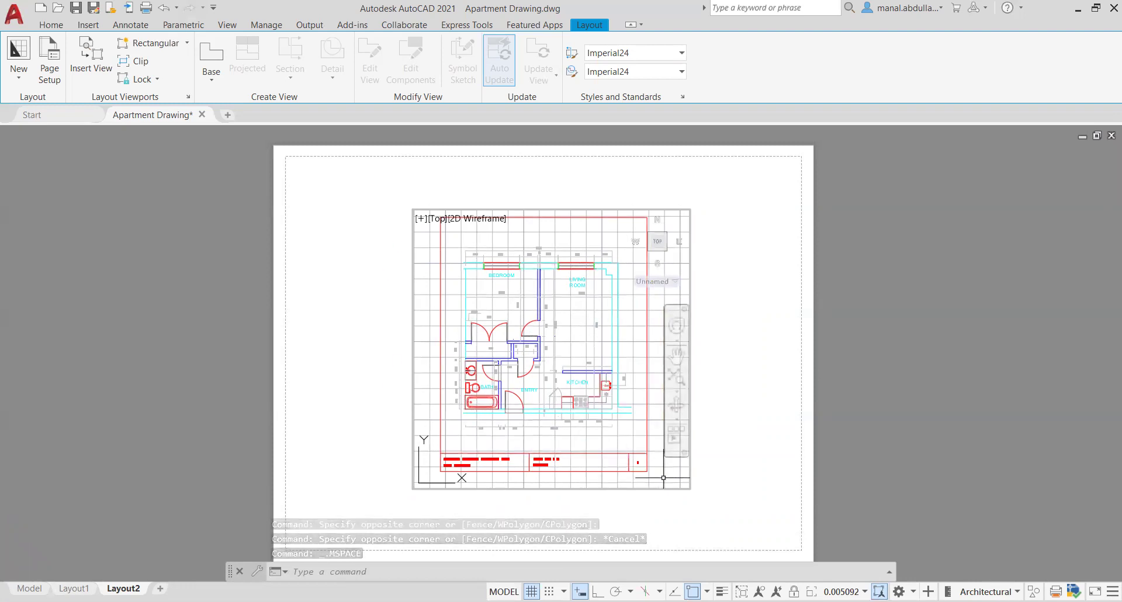
{"action": "key", "text": "F7"}
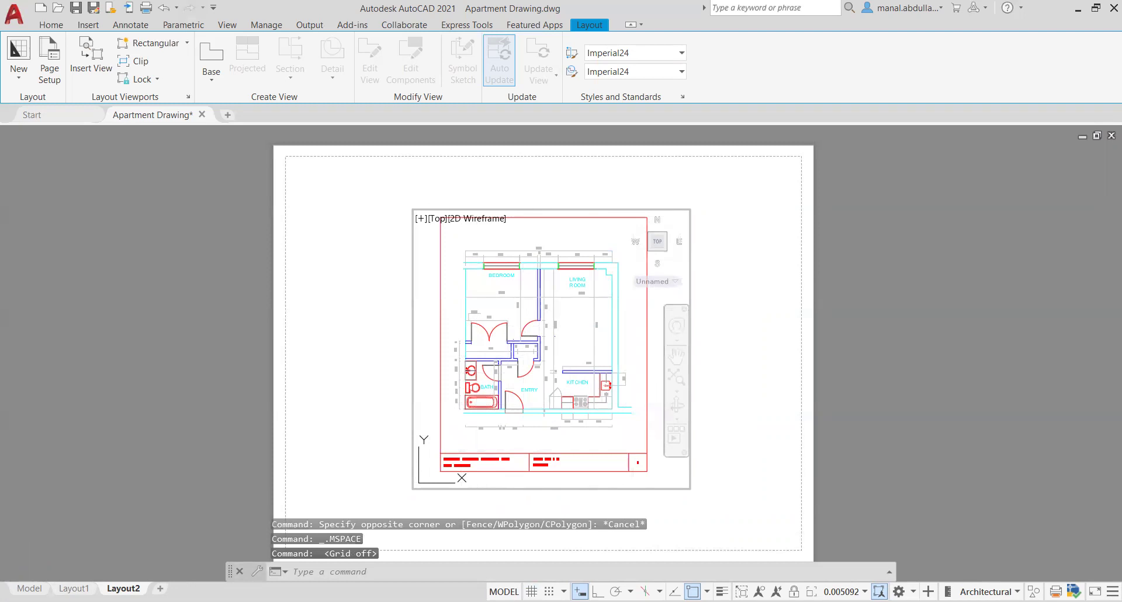
{"action": "key", "text": "Escape"}
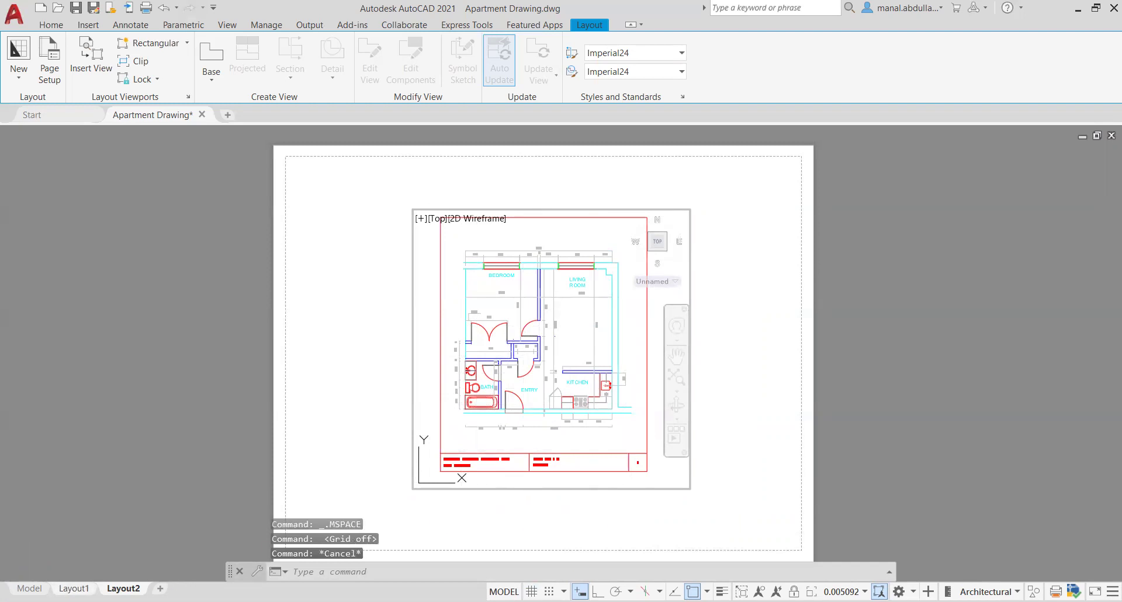
- Switch to Layout1, return to paper space and inspect its viewport by selecting the frame, leaving it deselected
{"action": "key", "text": "ctrl+Page_Up"}
{"action": "left_click", "coordinate": [308, 273]}
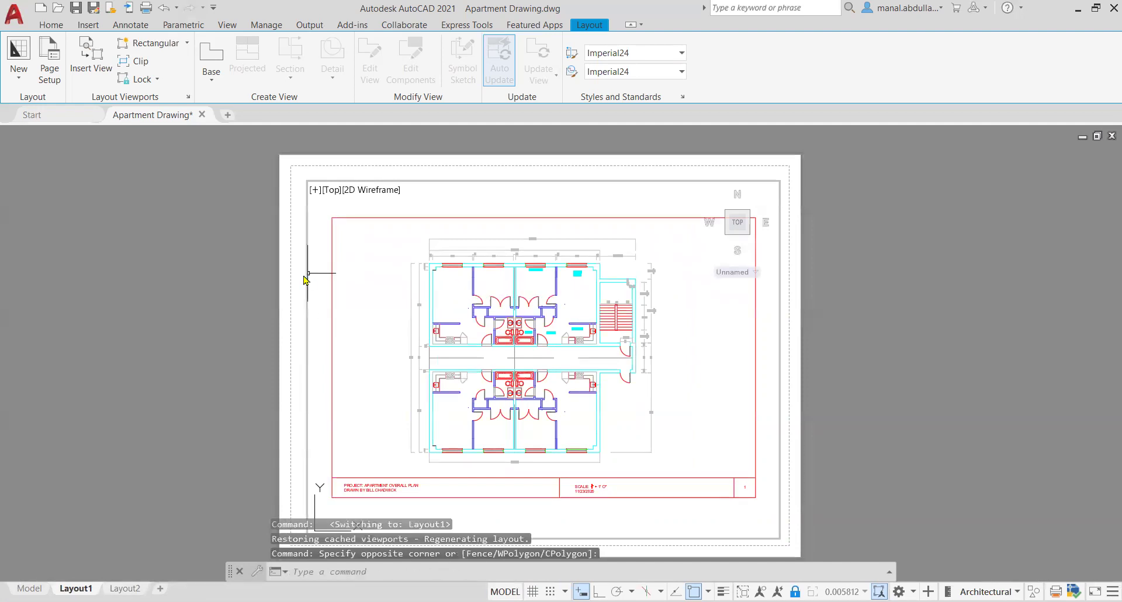
{"action": "double_click", "coordinate": [302, 279]}
{"action": "left_click", "coordinate": [306, 266]}
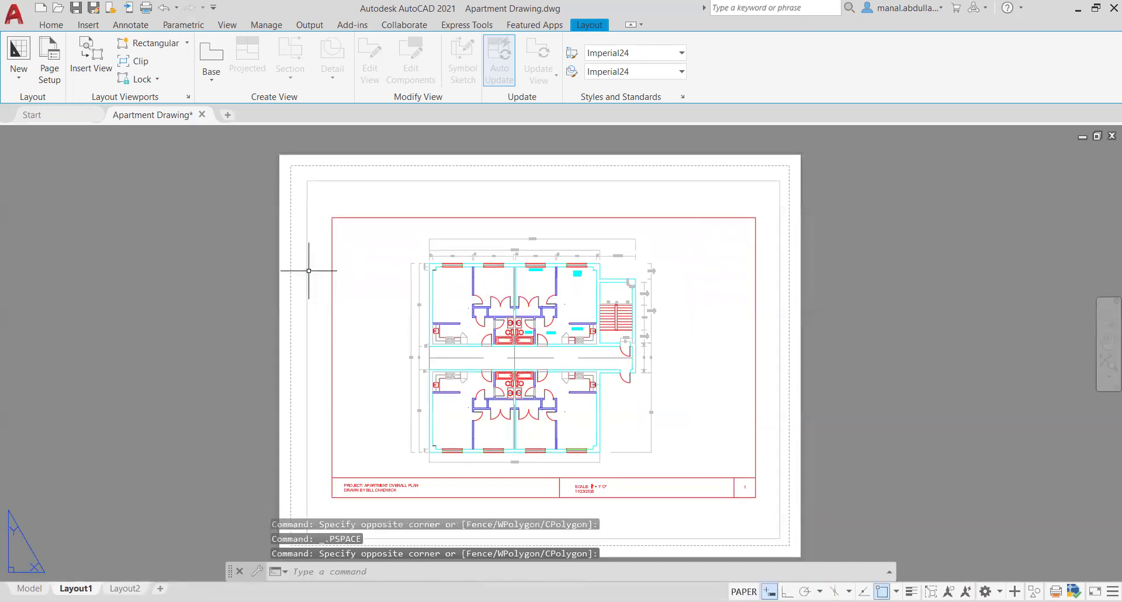
{"action": "left_click", "coordinate": [307, 272]}
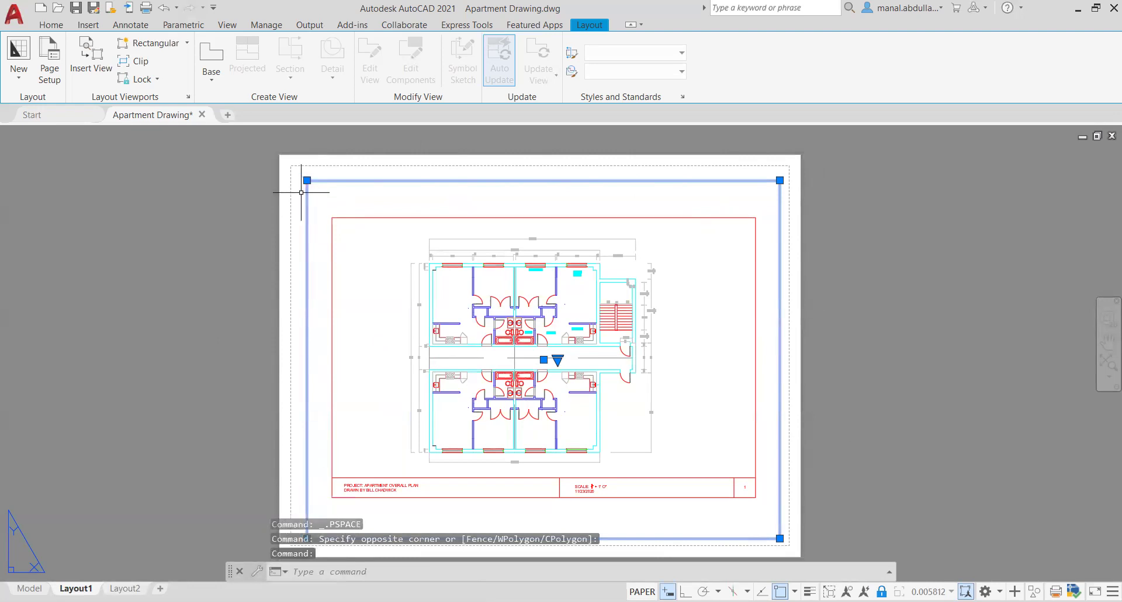
{"action": "key", "text": "Escape"}
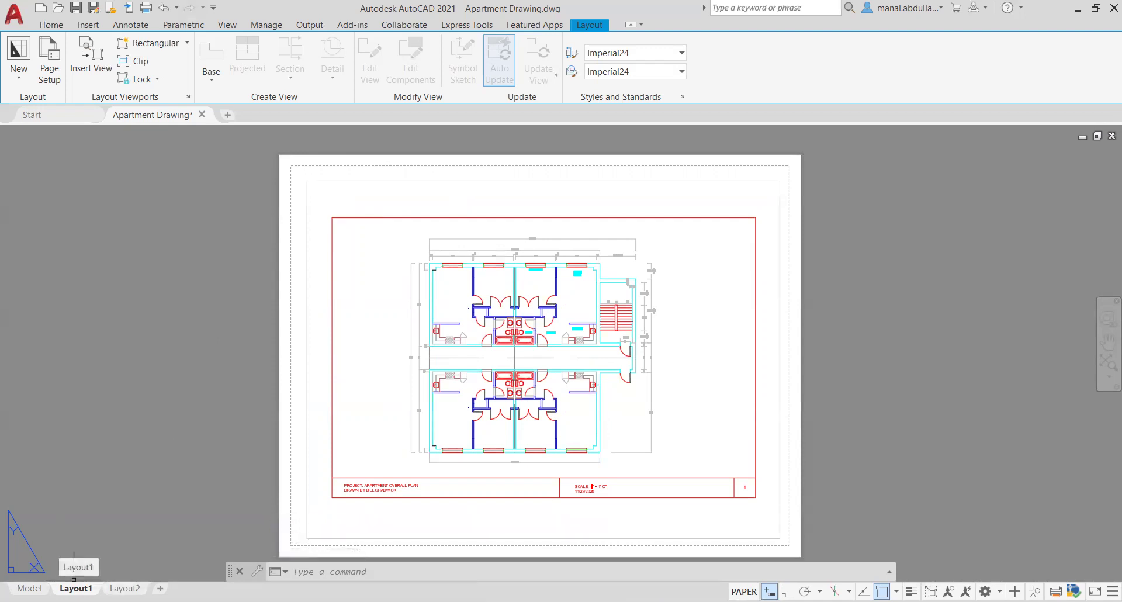
- Rename Layout1 as First Floor and Layout2 as Second
{"action": "right_click", "coordinate": [74, 579]}
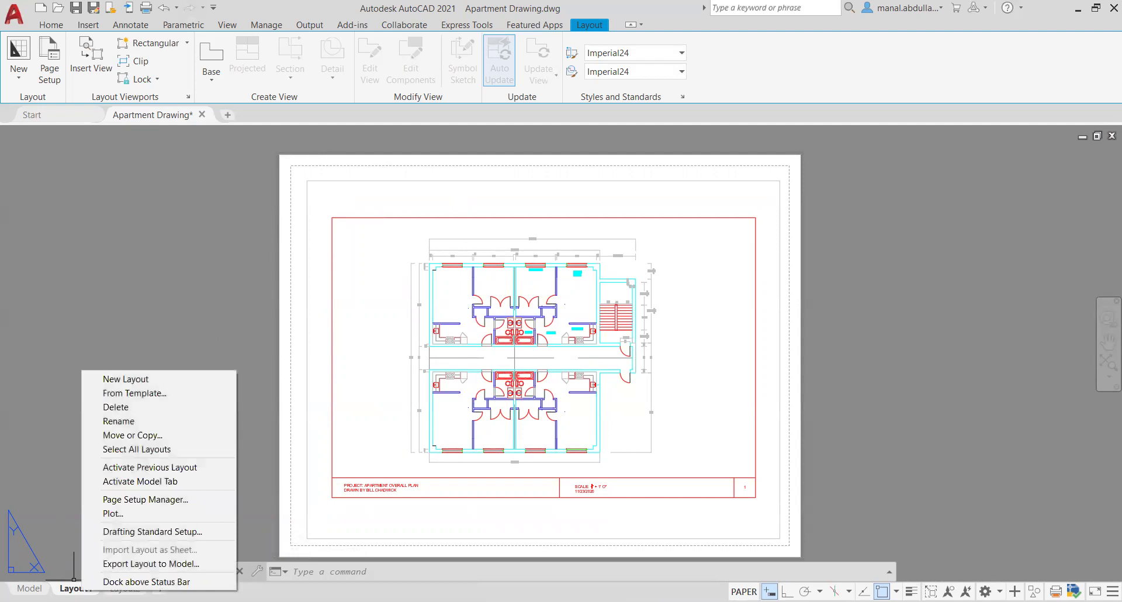
{"action": "left_click", "coordinate": [143, 422]}
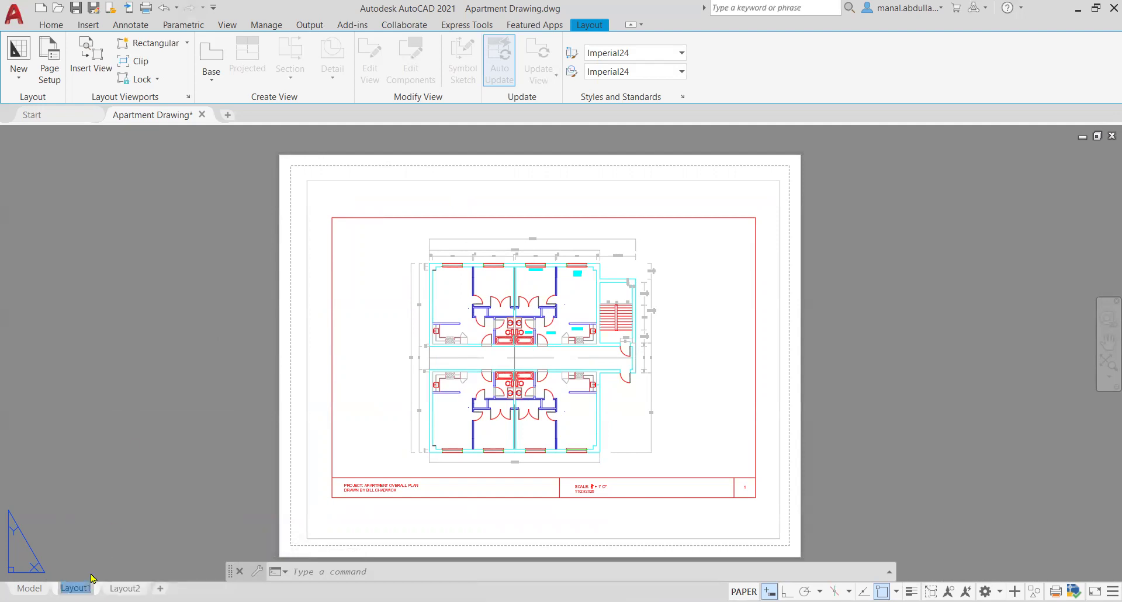
{"action": "type", "text": "Floorst Flo"}
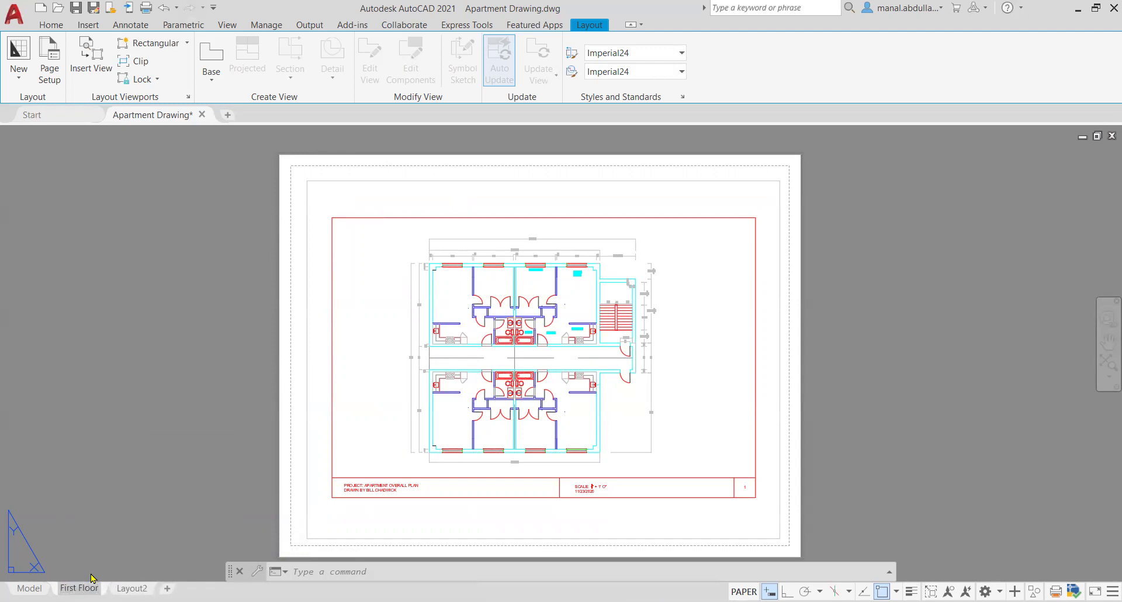
{"action": "left_click", "coordinate": [132, 587]}
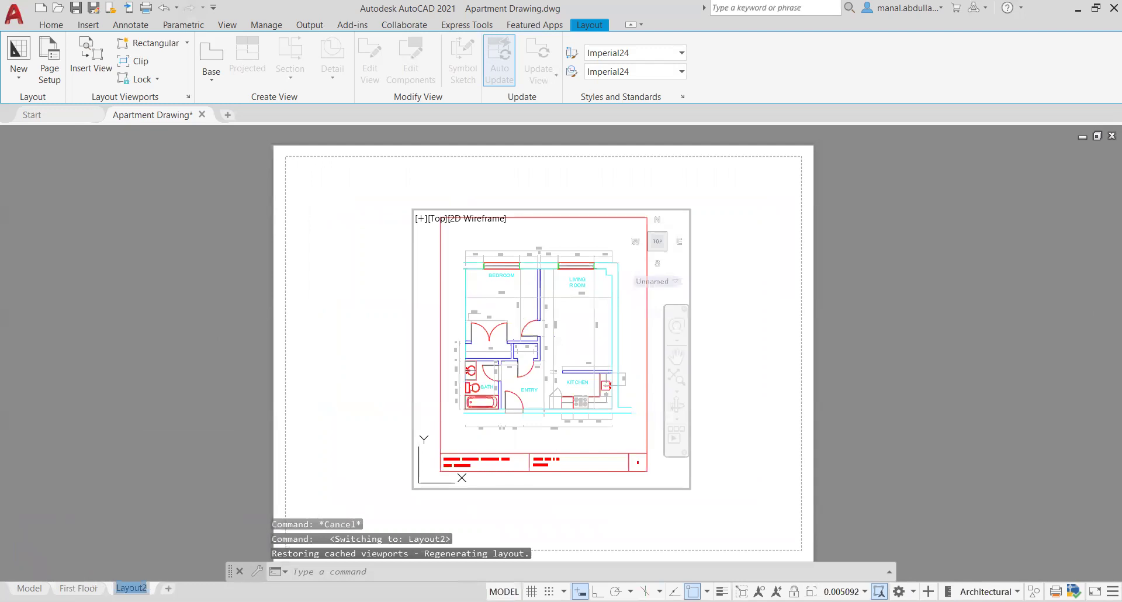
{"action": "type", "text": "Second"}
{"action": "key", "text": "Return"}
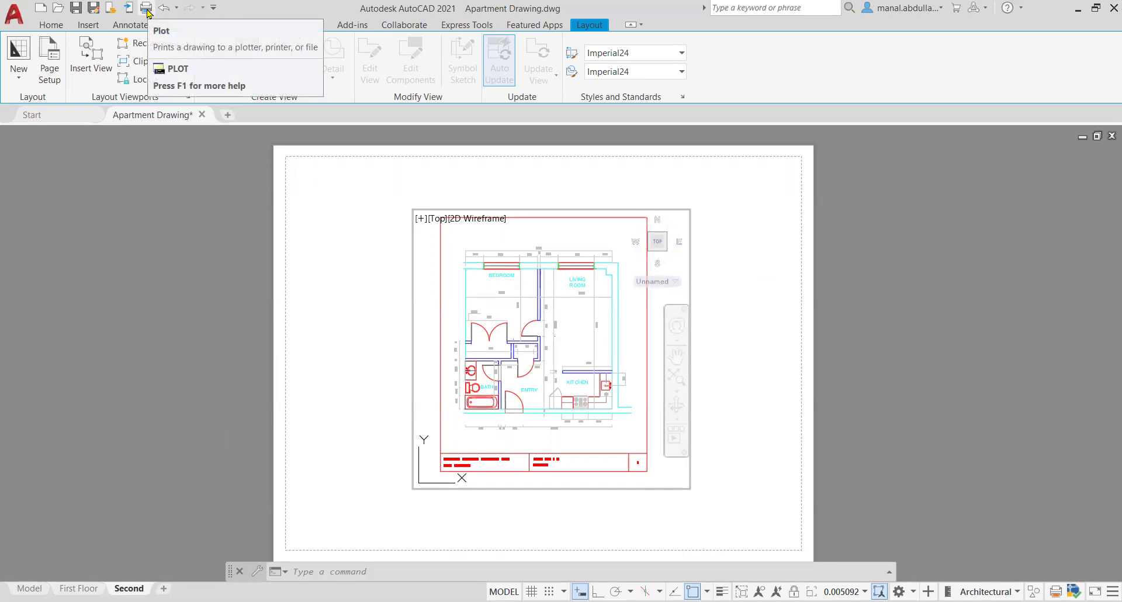
- Start plotting the Second layout with Microsoft Print to PDF as the plotter and preview the plot
{"action": "left_click", "coordinate": [21, 13]}
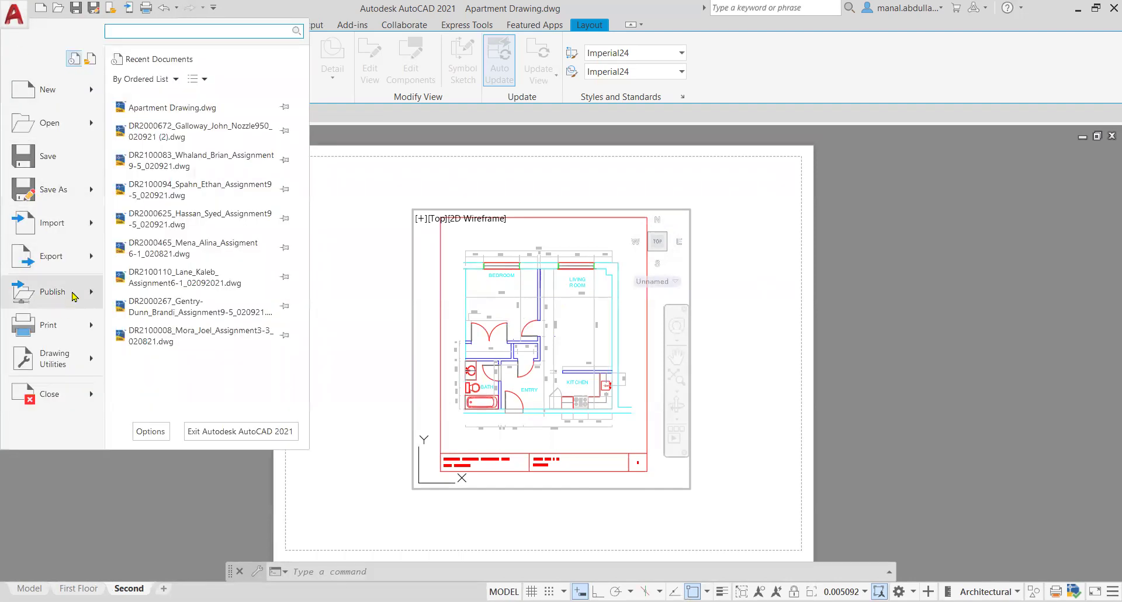
{"action": "mouse_move", "coordinate": [75, 297]}
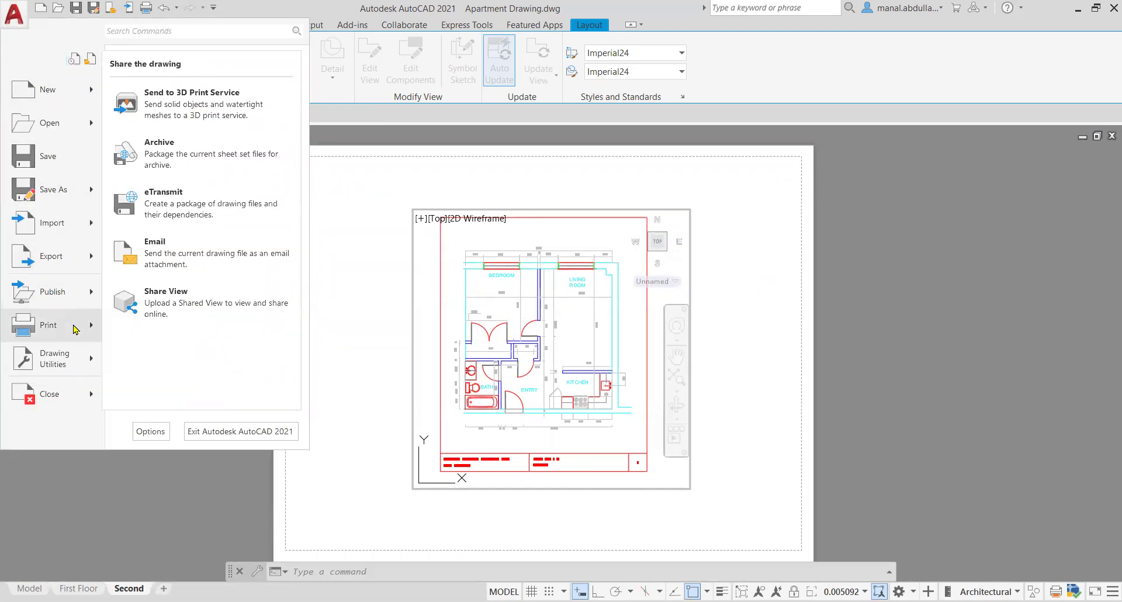
{"action": "mouse_move", "coordinate": [76, 329]}
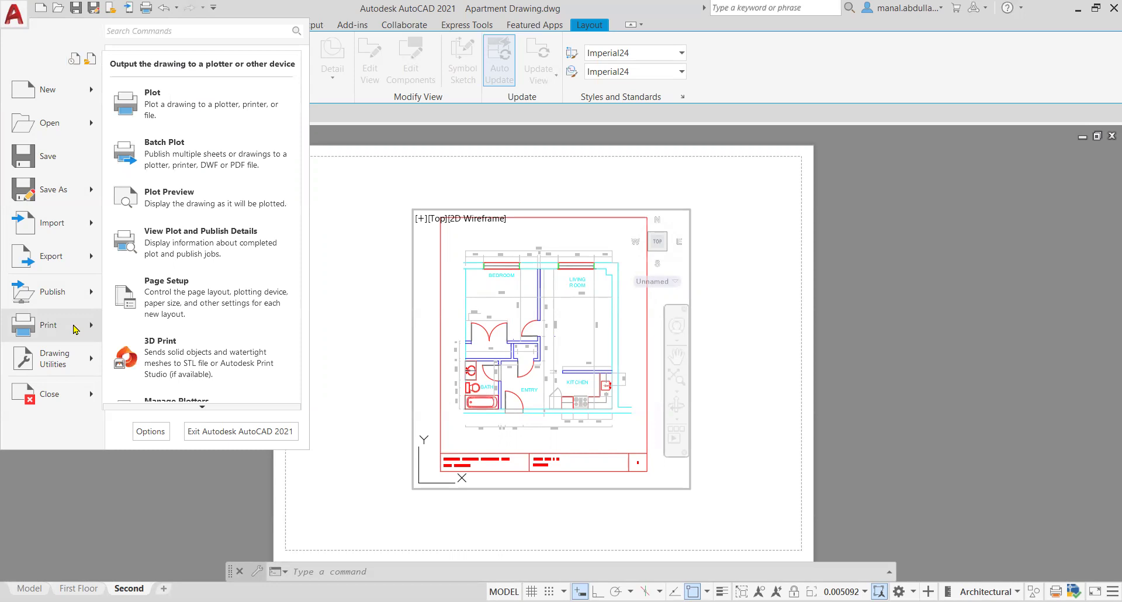
{"action": "left_click", "coordinate": [175, 102]}
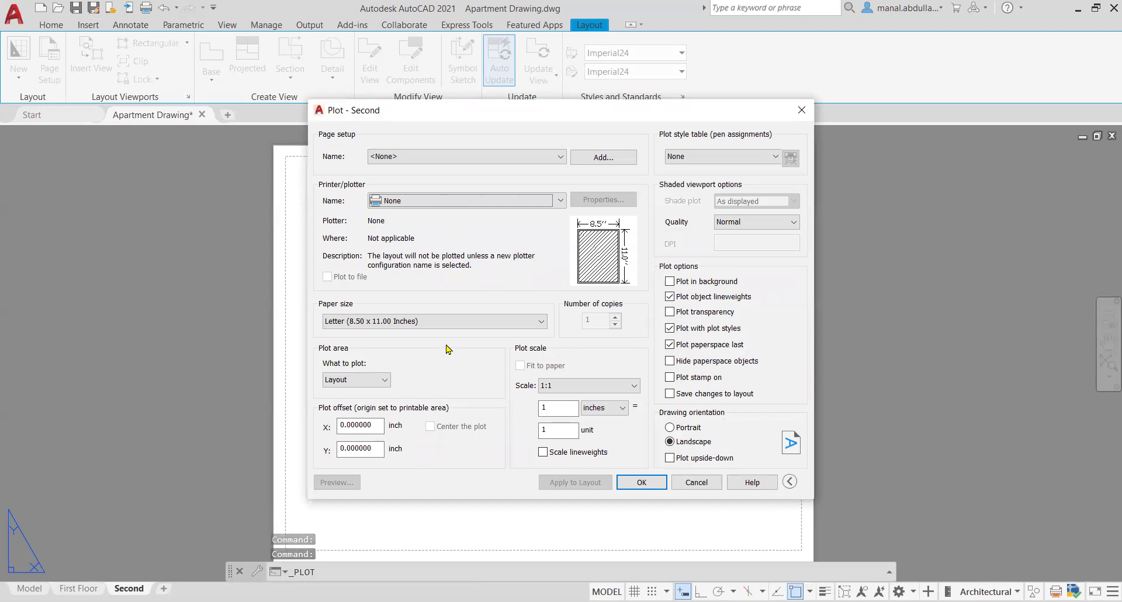
{"action": "left_click", "coordinate": [560, 201]}
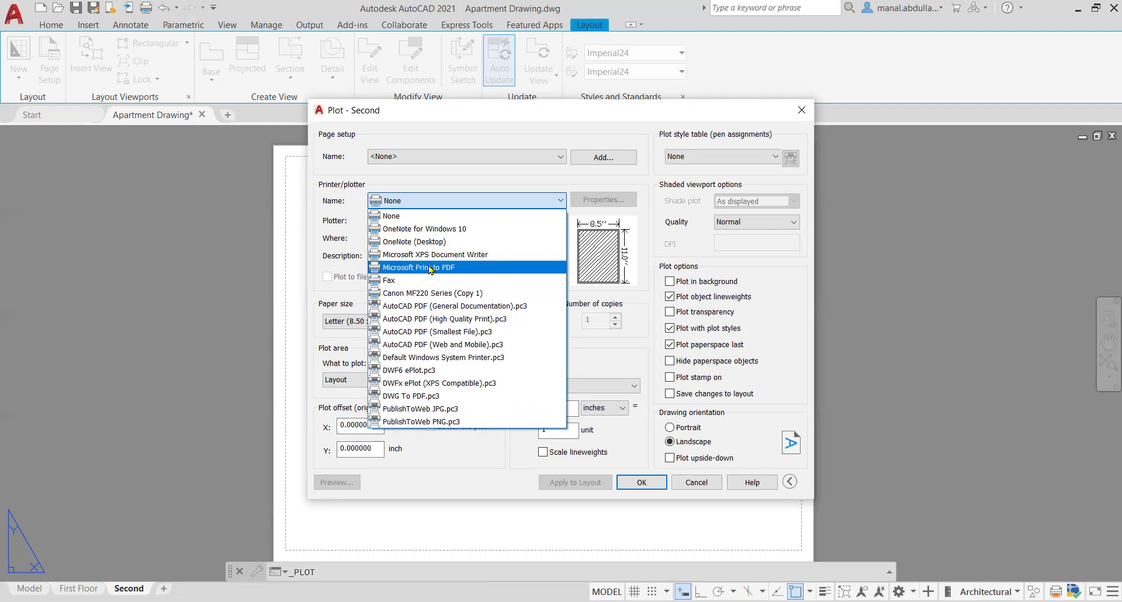
{"action": "left_click", "coordinate": [478, 272]}
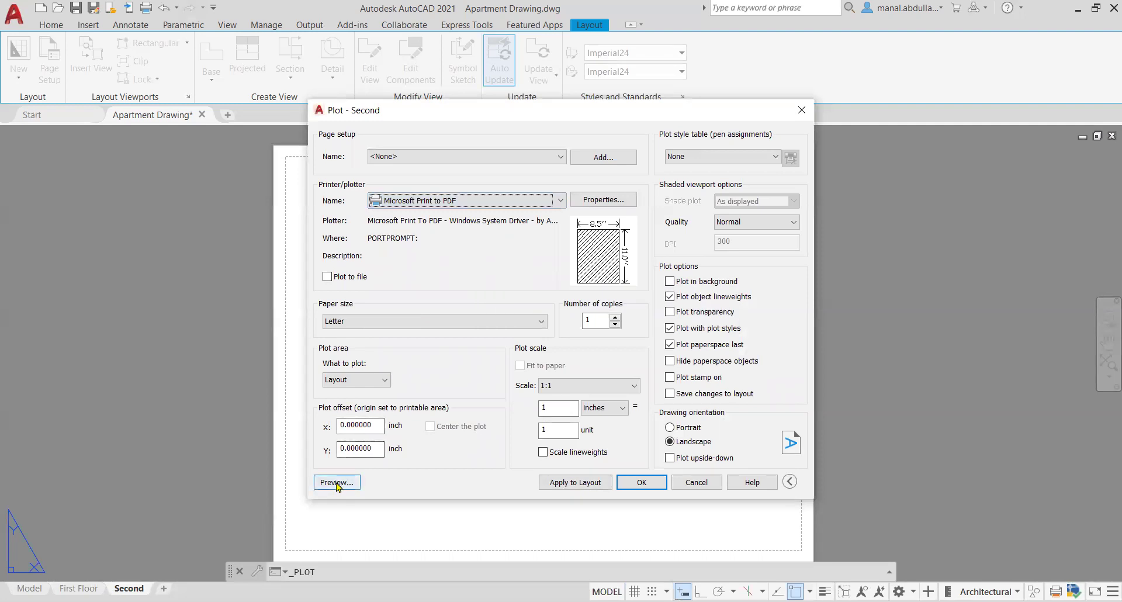
{"action": "left_click", "coordinate": [337, 485]}
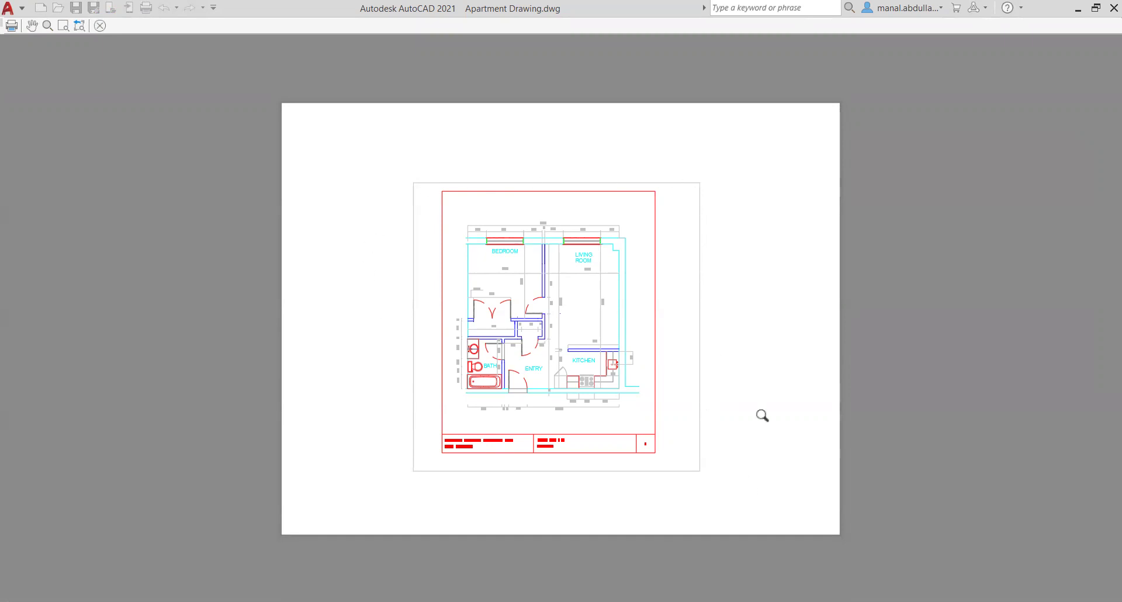
{"action": "left_click", "coordinate": [100, 25]}
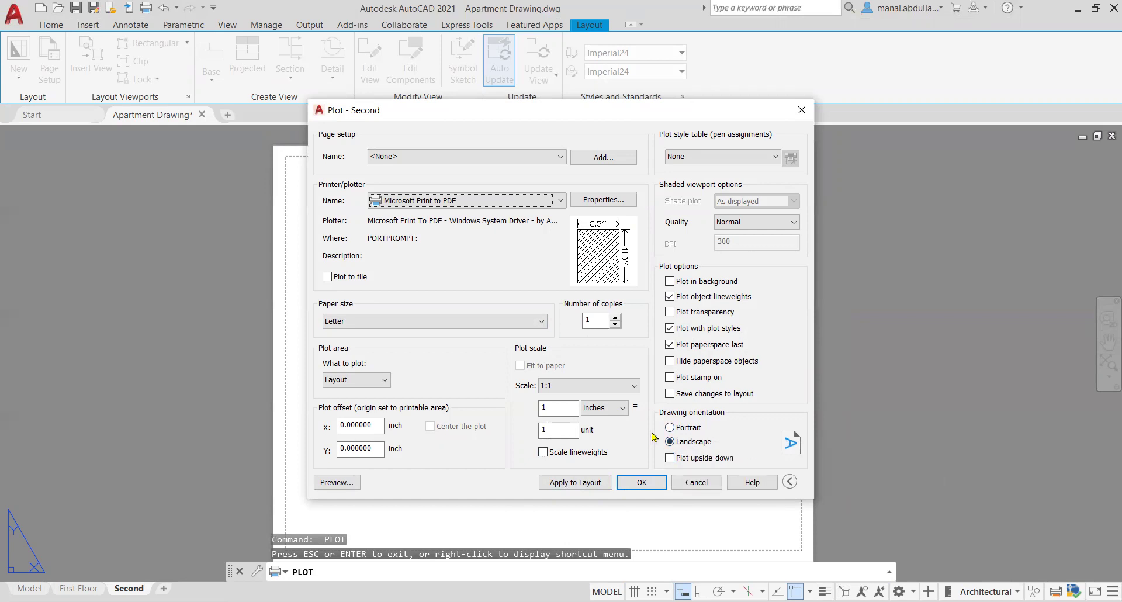
- Preview the plot in portrait orientation, return the orientation to landscape and preview it again
{"action": "left_click", "coordinate": [670, 427]}
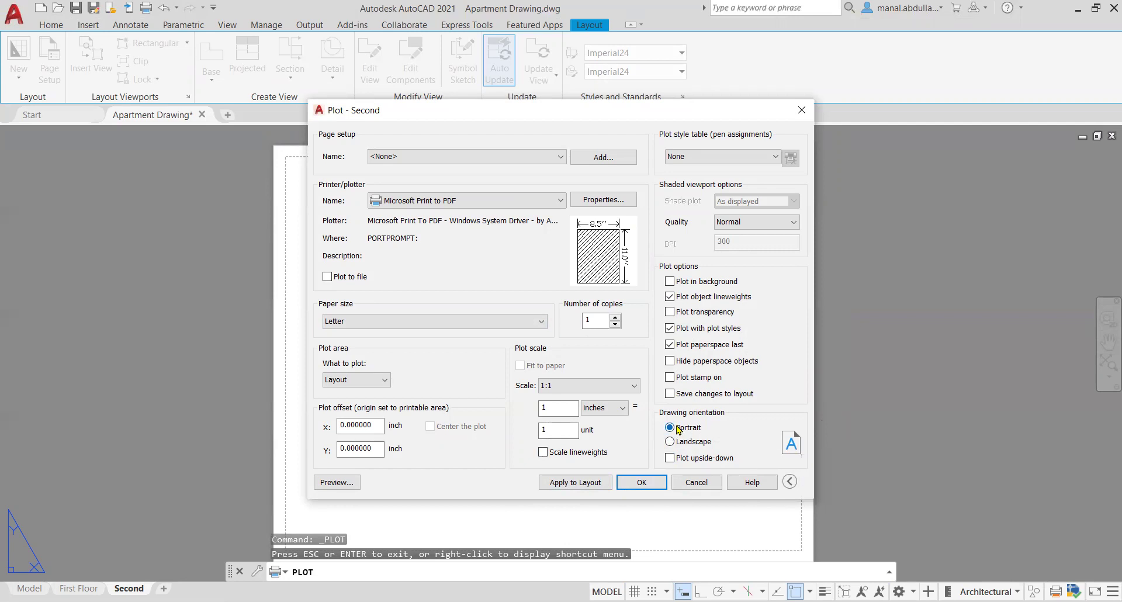
{"action": "left_click", "coordinate": [339, 482]}
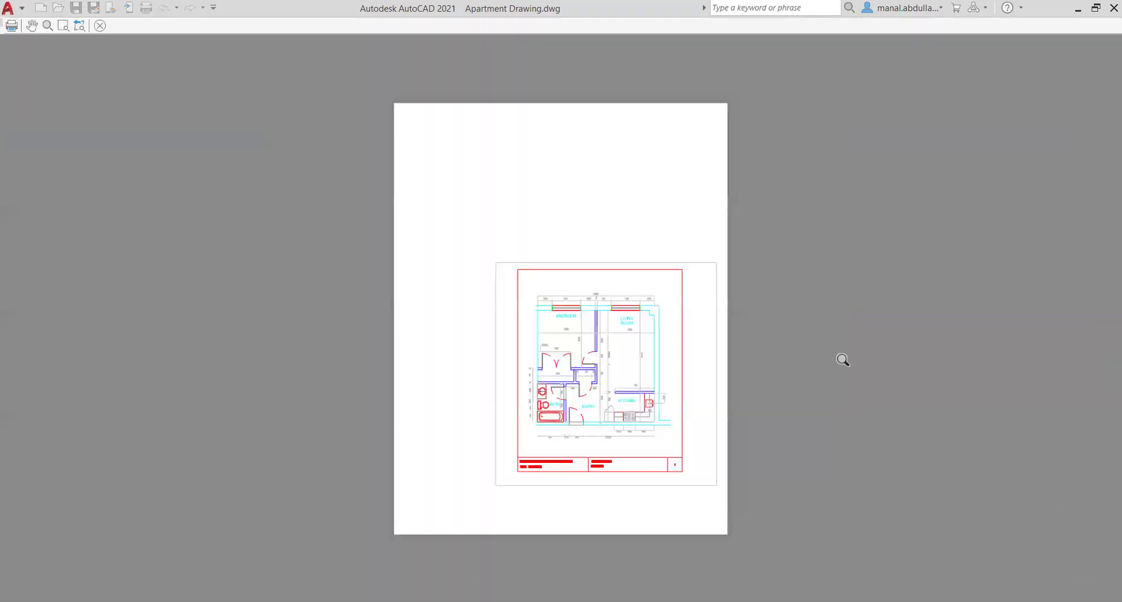
{"action": "left_click", "coordinate": [99, 26]}
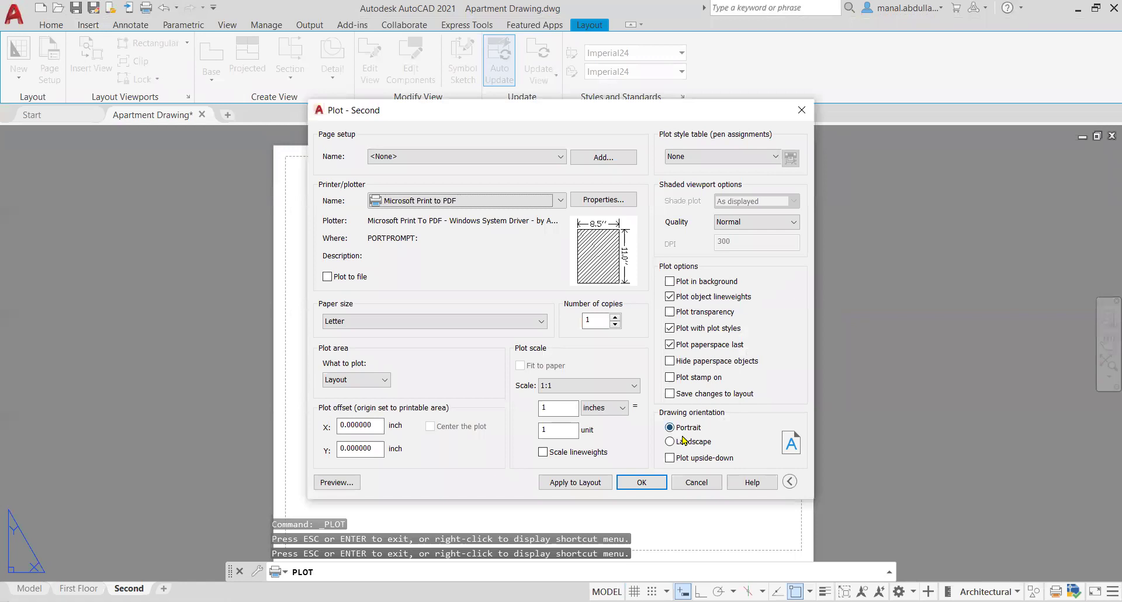
{"action": "left_click", "coordinate": [670, 443]}
{"action": "left_click", "coordinate": [334, 483]}
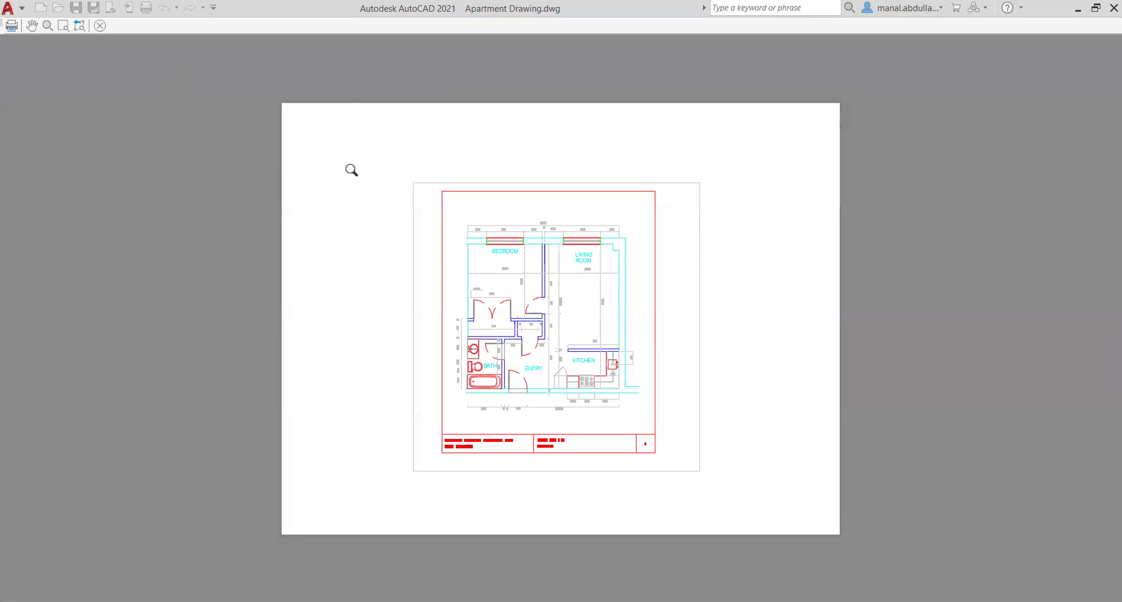
{"action": "left_click", "coordinate": [100, 26]}
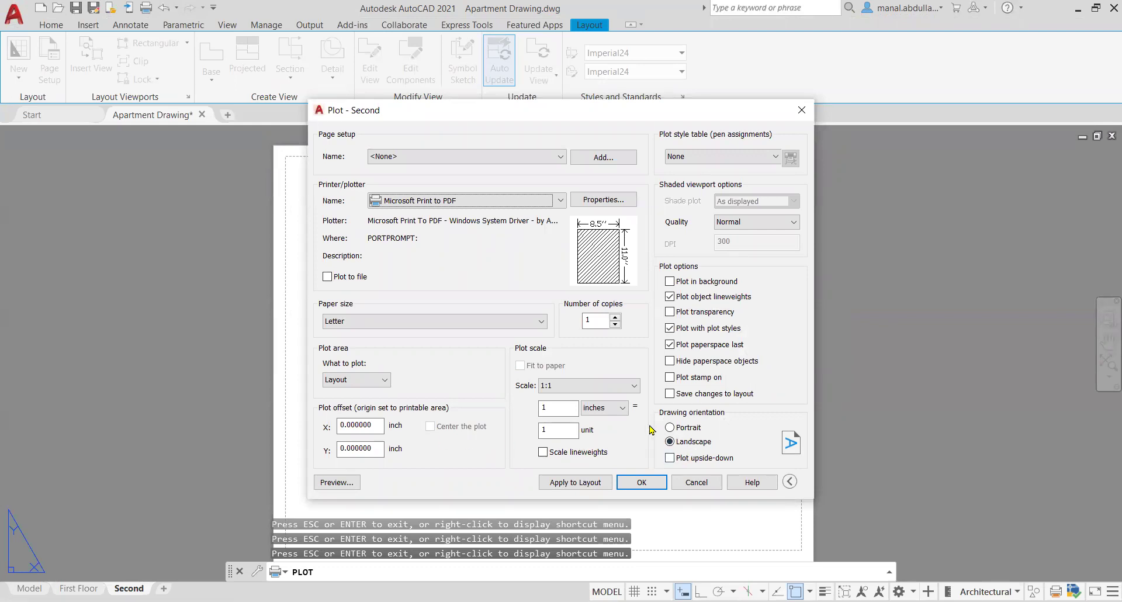
- Set the plot's paper size to A4, preview it and apply the plot settings to the layout
{"action": "left_click", "coordinate": [534, 325]}
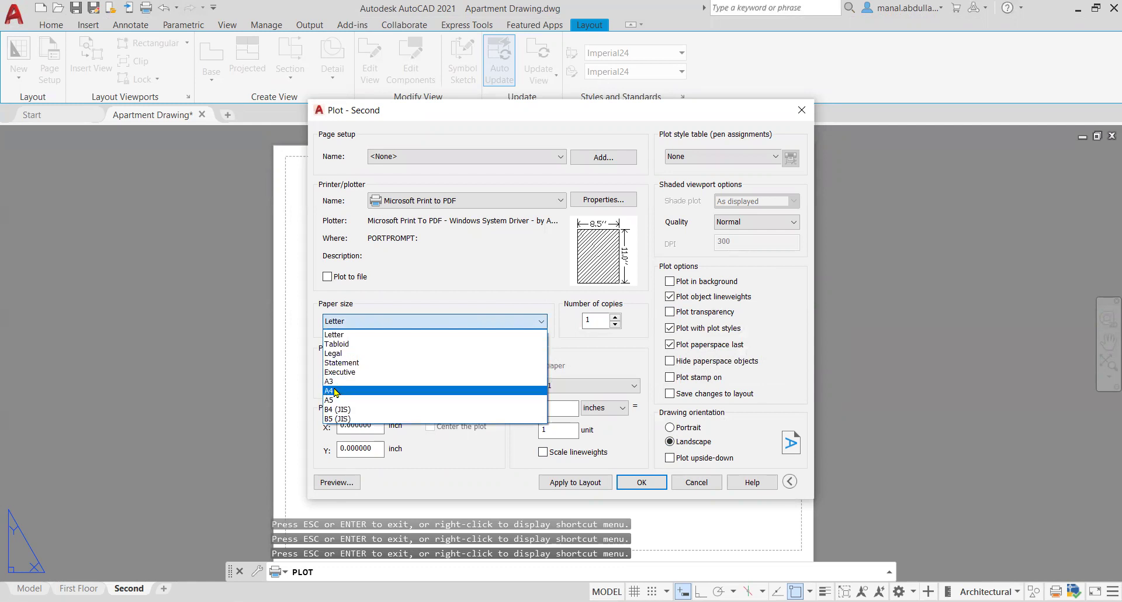
{"action": "left_click", "coordinate": [344, 390]}
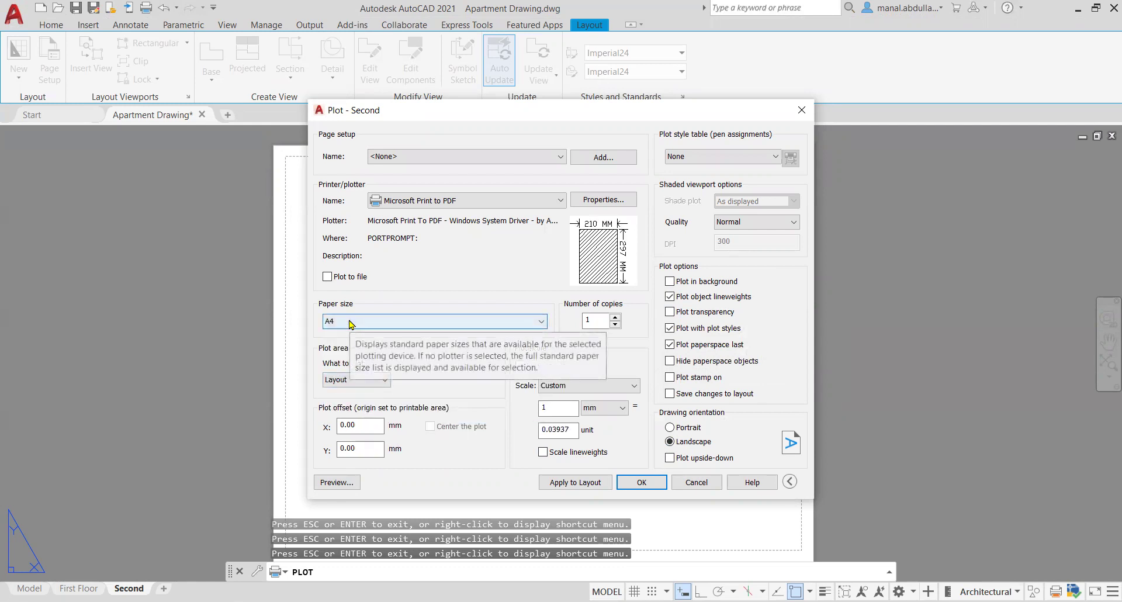
{"action": "left_click", "coordinate": [338, 481]}
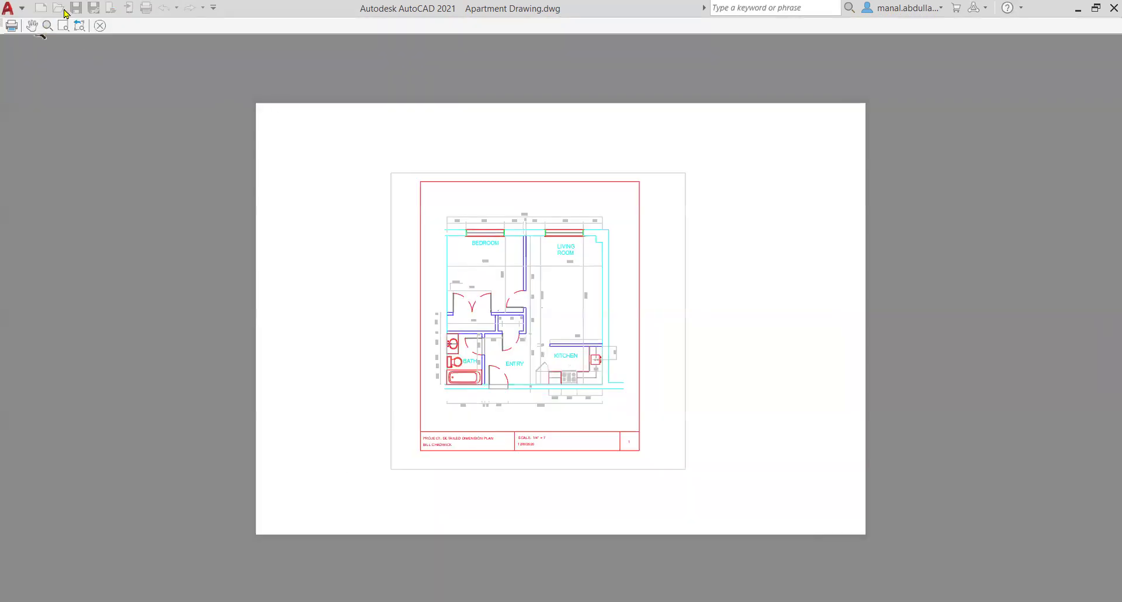
{"action": "left_click", "coordinate": [101, 25]}
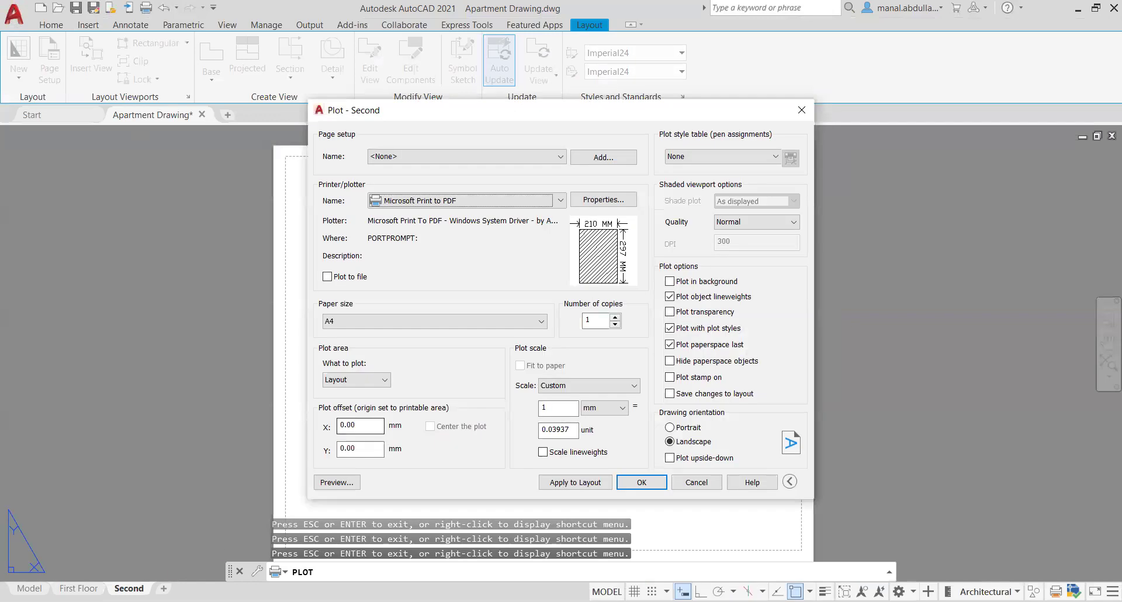
{"action": "left_click", "coordinate": [576, 483]}
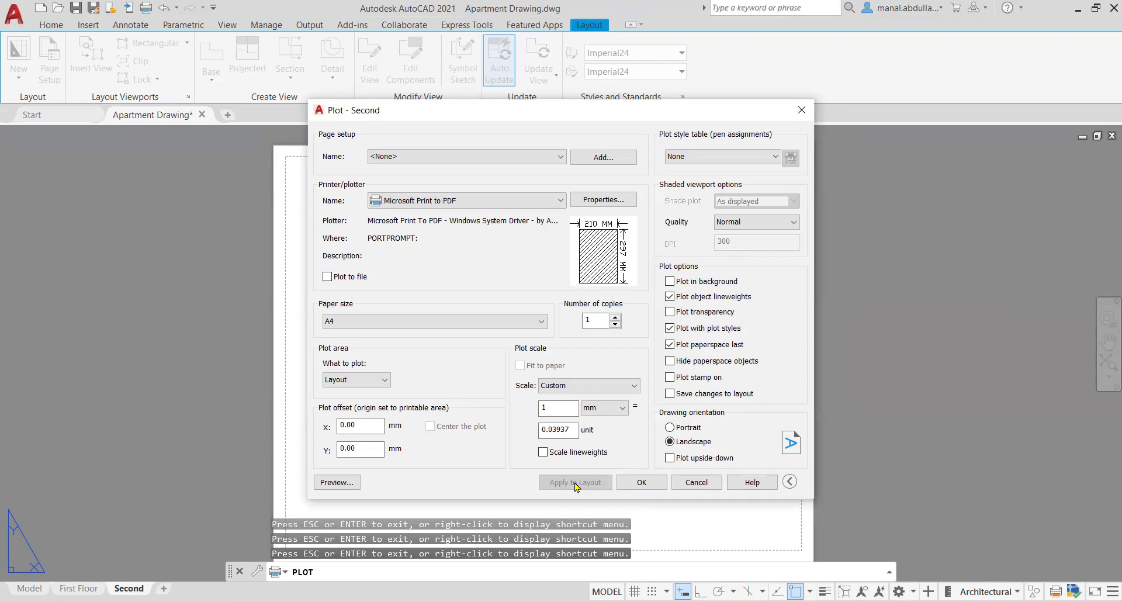
- Plot the Second layout and save the PDF output in Documents under the file name second
{"action": "left_click", "coordinate": [633, 483]}
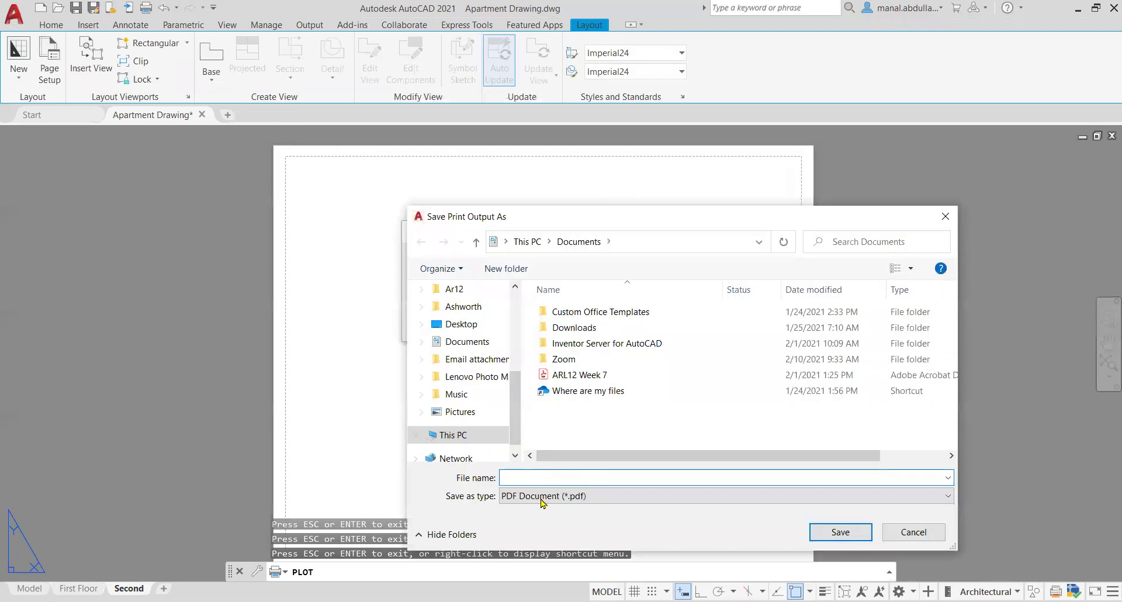
{"action": "left_click", "coordinate": [519, 477]}
{"action": "type", "text": "second"}
{"action": "left_click", "coordinate": [841, 532]}
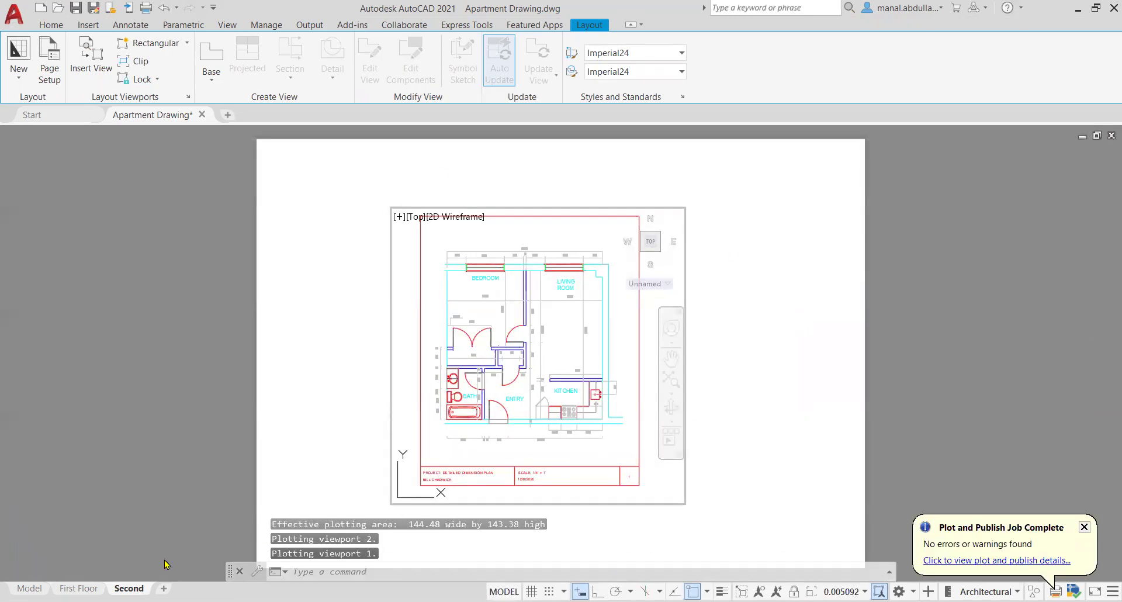
- Start plotting the First Floor layout with Microsoft Print to PDF as the plotter
{"action": "left_click", "coordinate": [79, 588]}
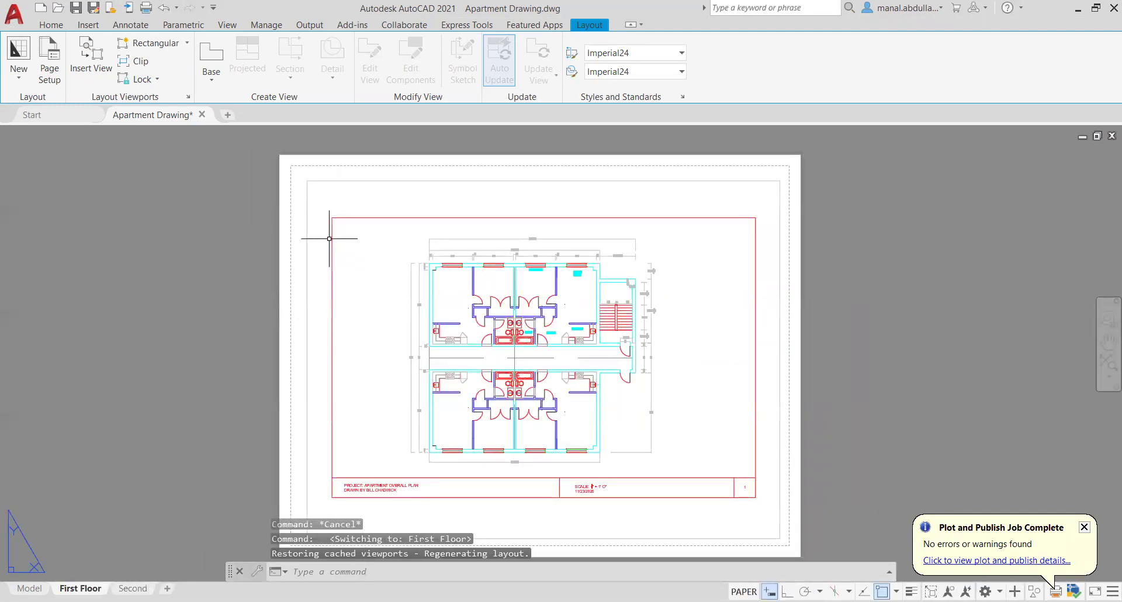
{"action": "left_click", "coordinate": [148, 7]}
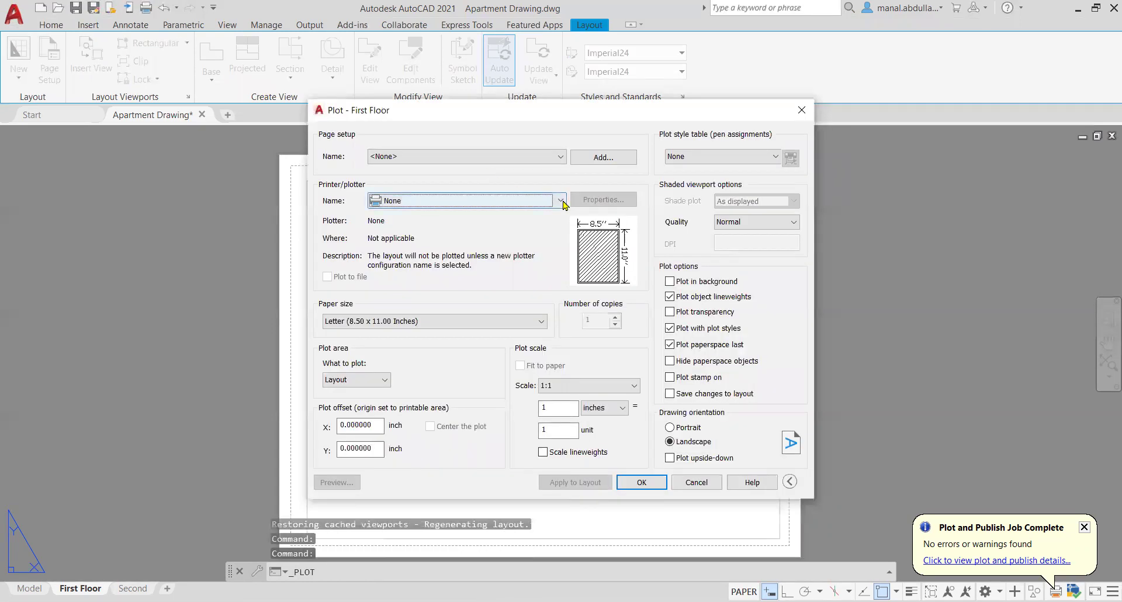
{"action": "left_click", "coordinate": [558, 201]}
{"action": "left_click", "coordinate": [428, 267]}
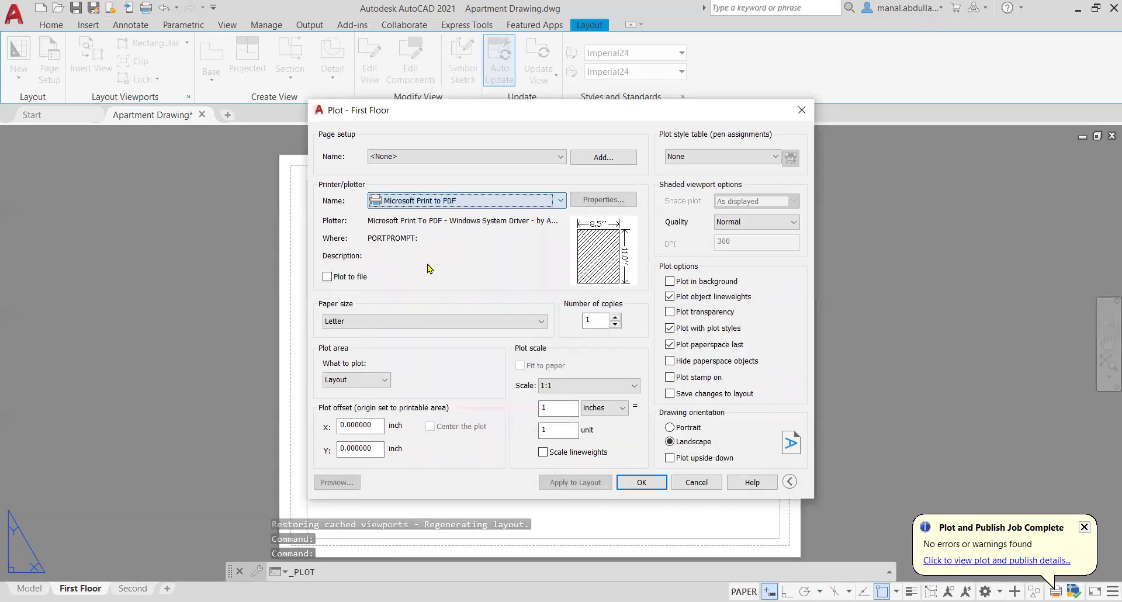
- Preview the First Floor plot, plot the layout and save the PDF output in Documents under the file name first
{"action": "left_click", "coordinate": [341, 484]}
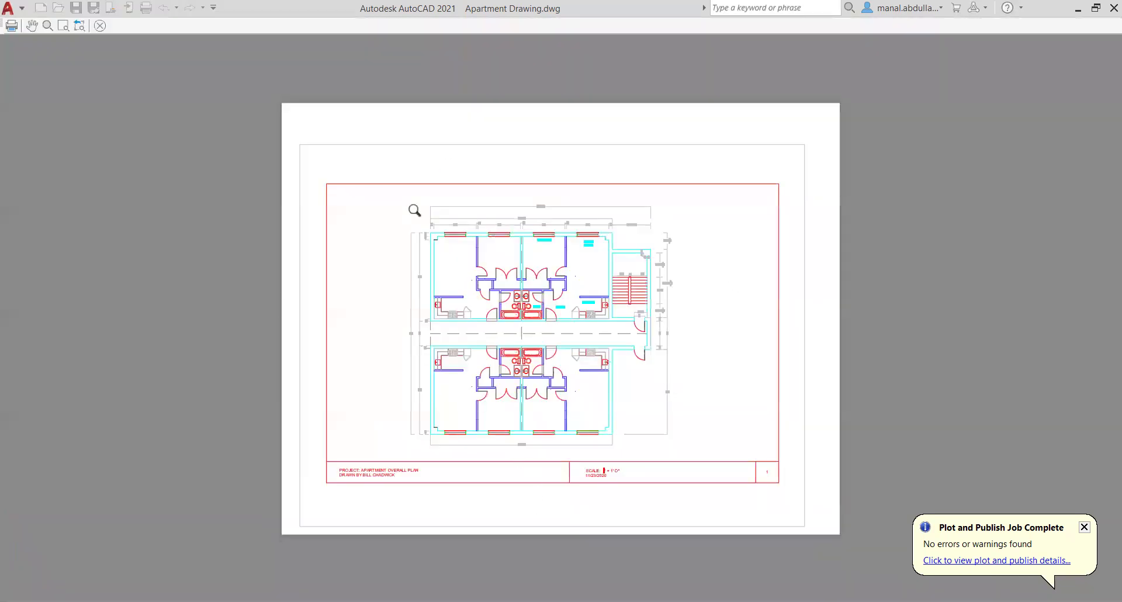
{"action": "left_click", "coordinate": [101, 27]}
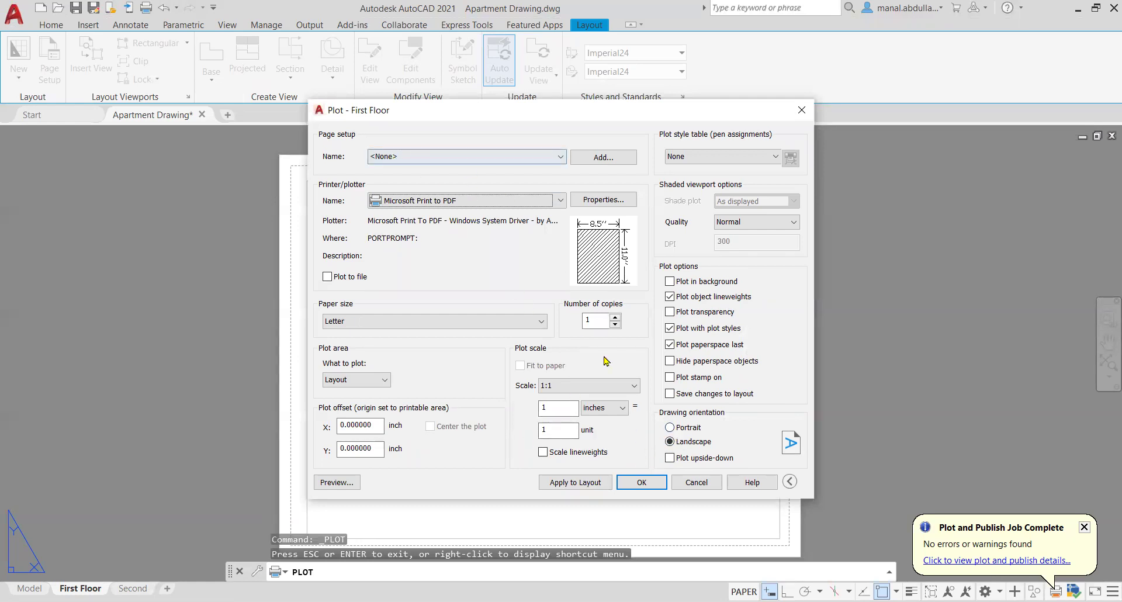
{"action": "left_click", "coordinate": [641, 483]}
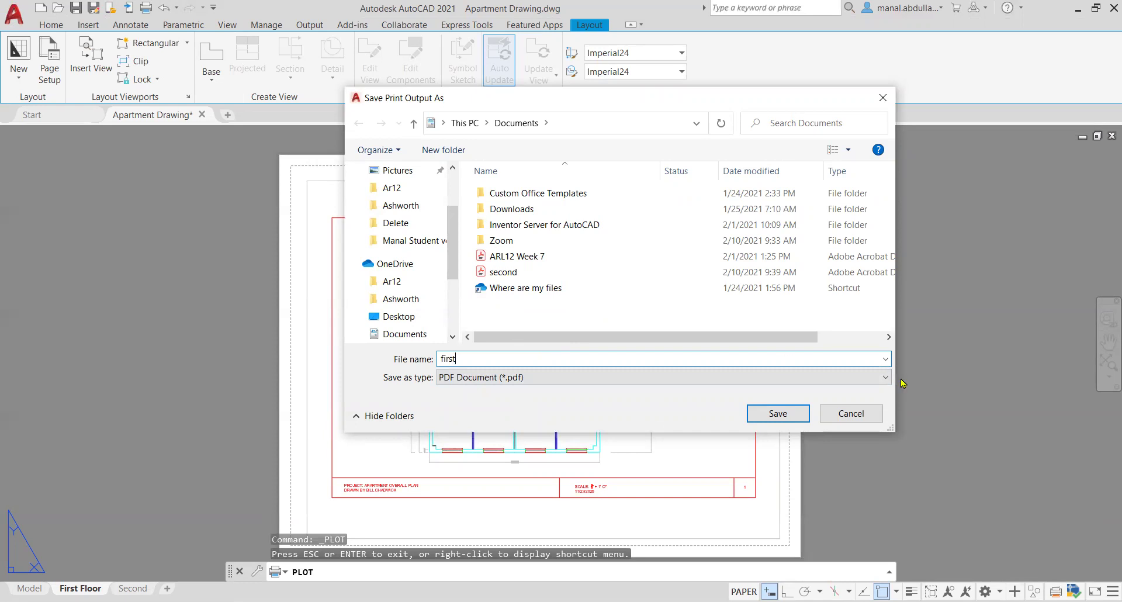
{"action": "left_click", "coordinate": [786, 414]}
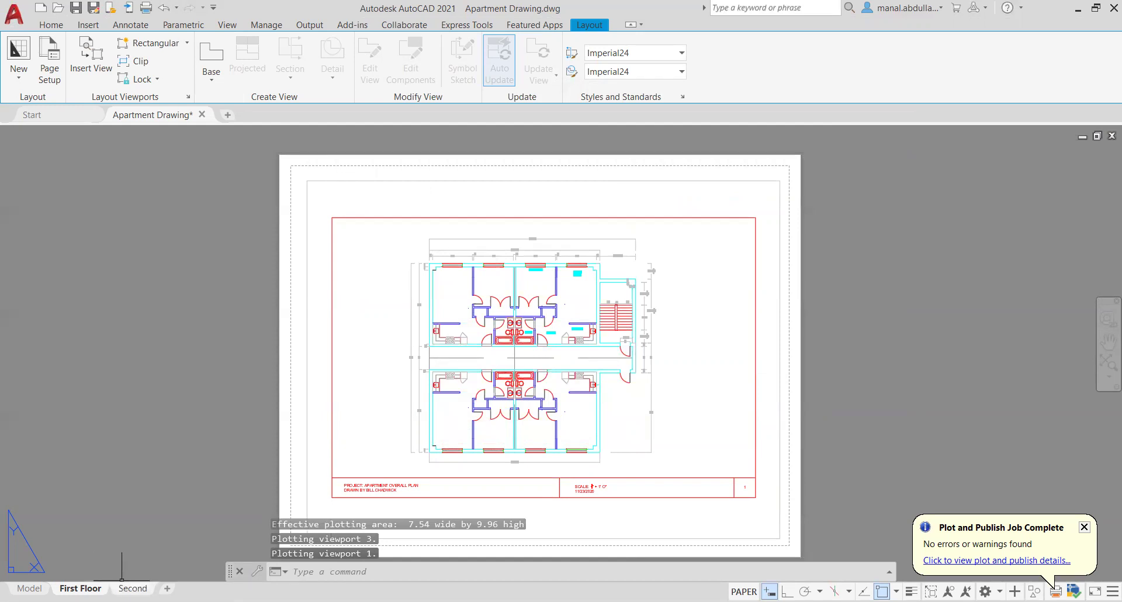
- Batch plot the Model, First Floor and Second sheets to Apartment Drawing.pdf in Documents without saving the sheet list
{"action": "left_click", "coordinate": [16, 17]}
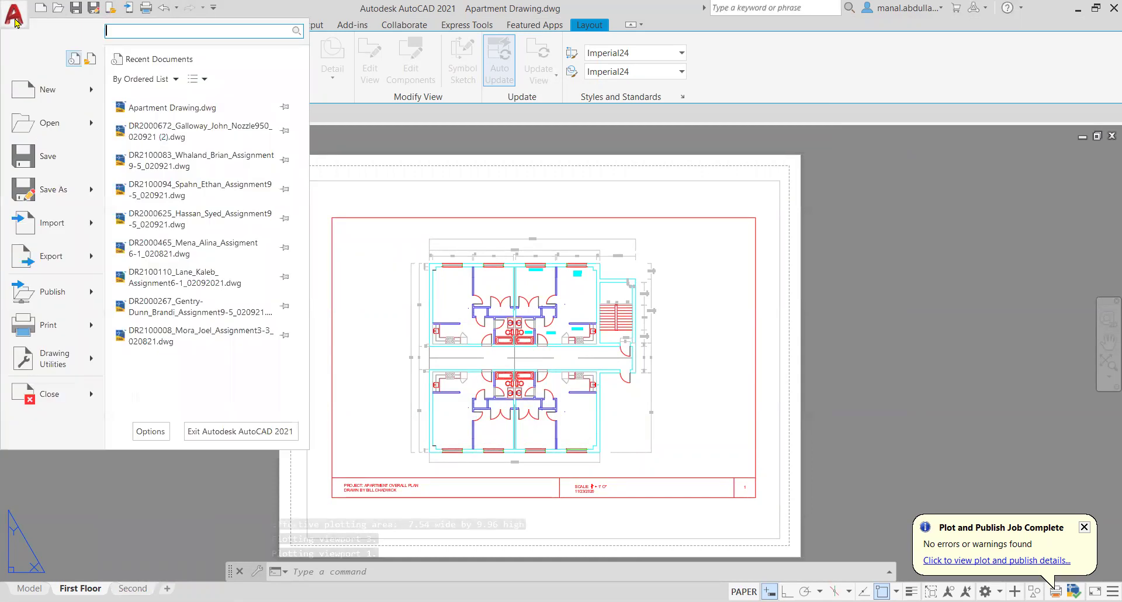
{"action": "mouse_move", "coordinate": [78, 288]}
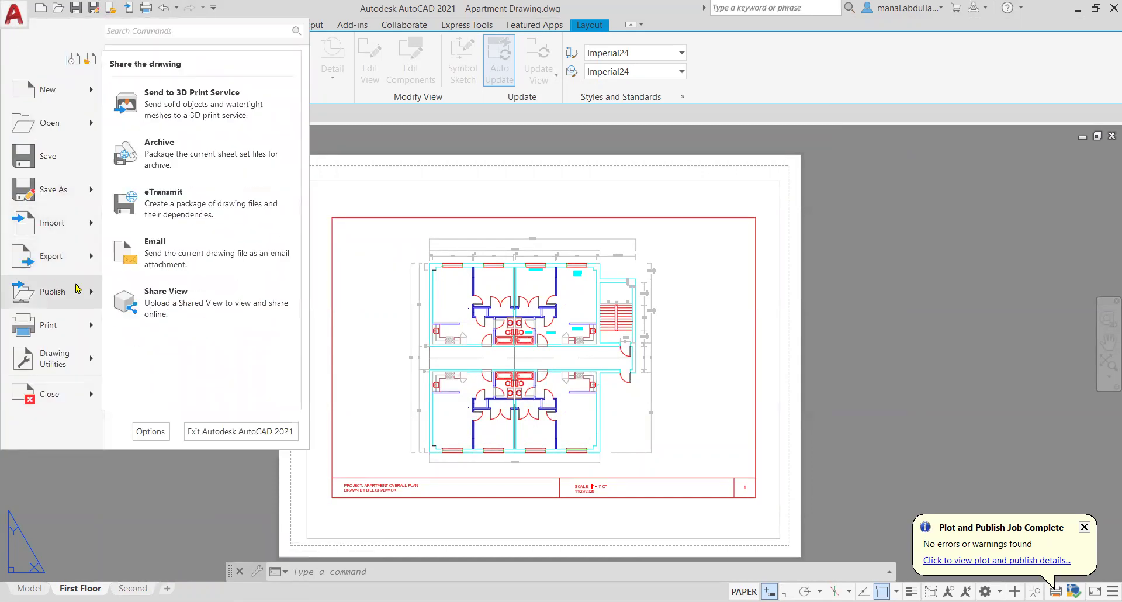
{"action": "mouse_move", "coordinate": [87, 330]}
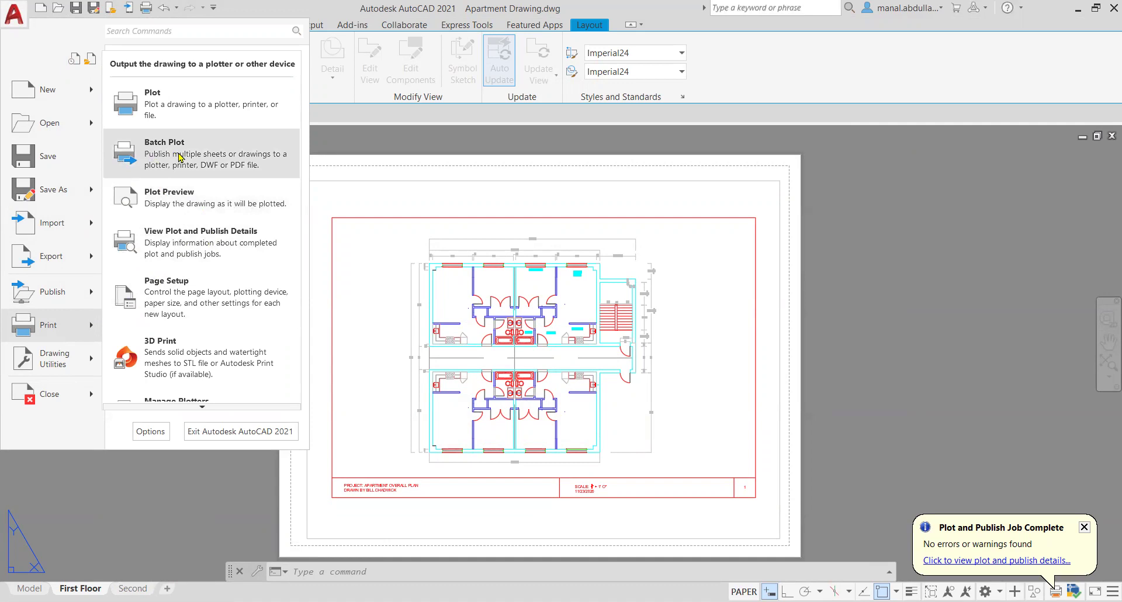
{"action": "left_click", "coordinate": [275, 153]}
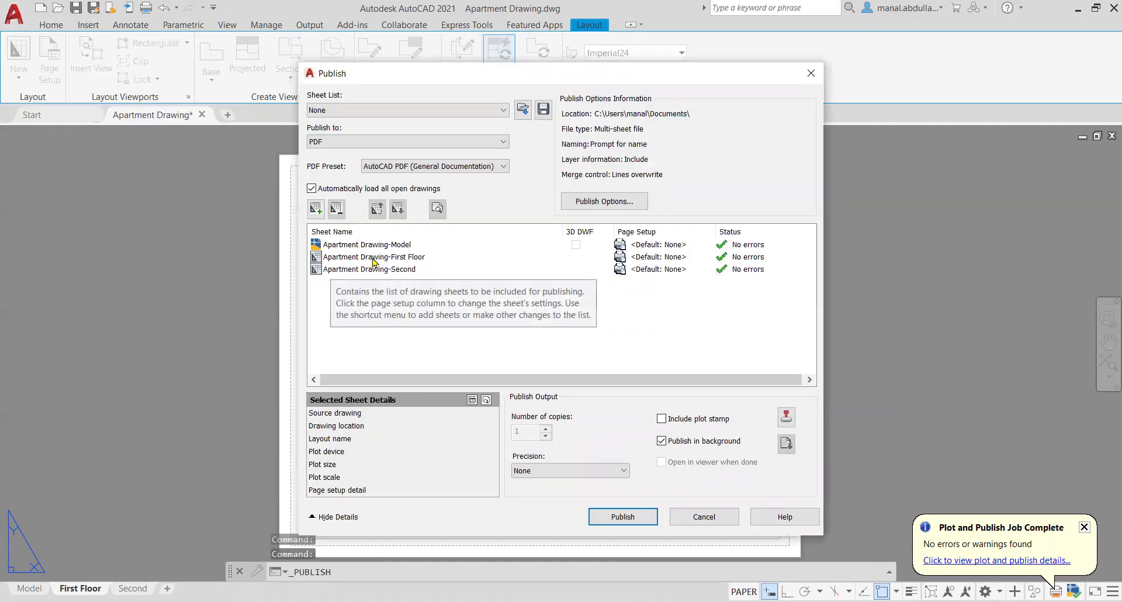
{"action": "left_click", "coordinate": [623, 516]}
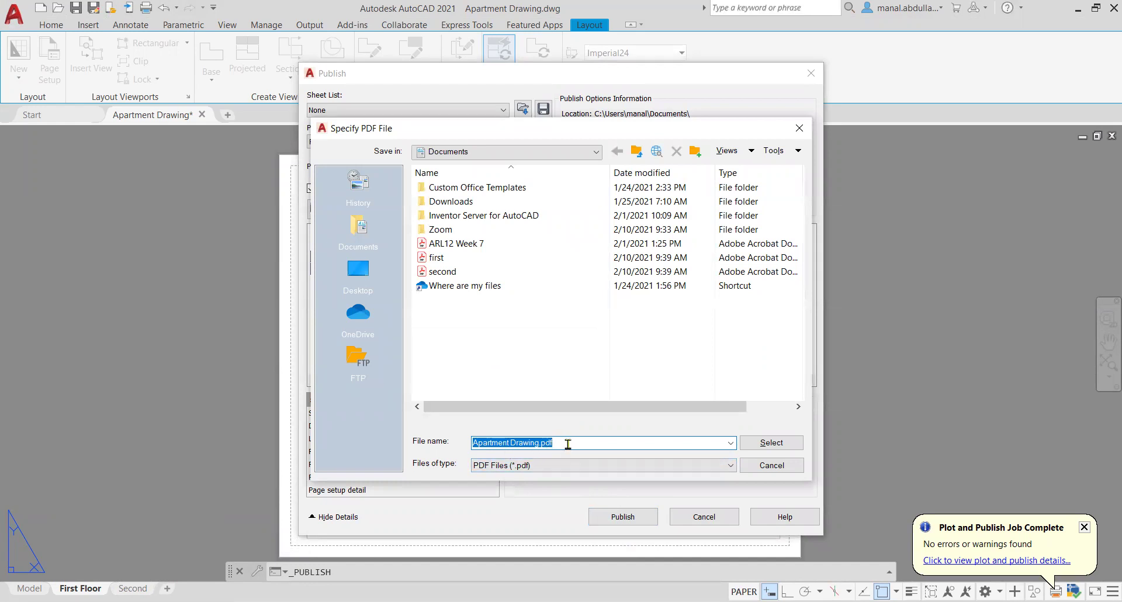
{"action": "left_click", "coordinate": [768, 443]}
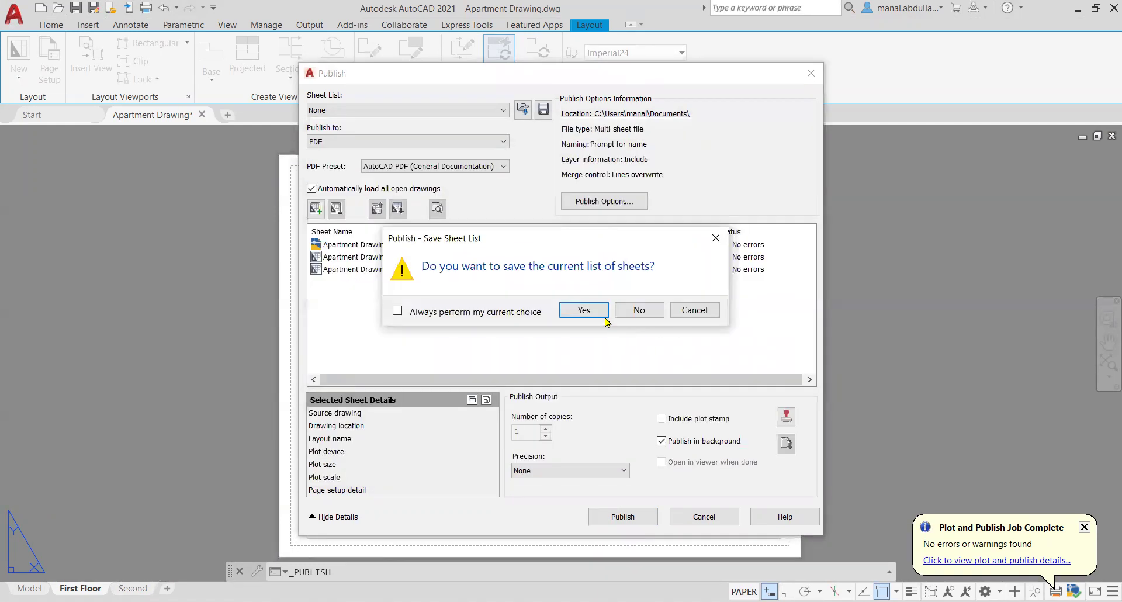
{"action": "left_click", "coordinate": [647, 314]}
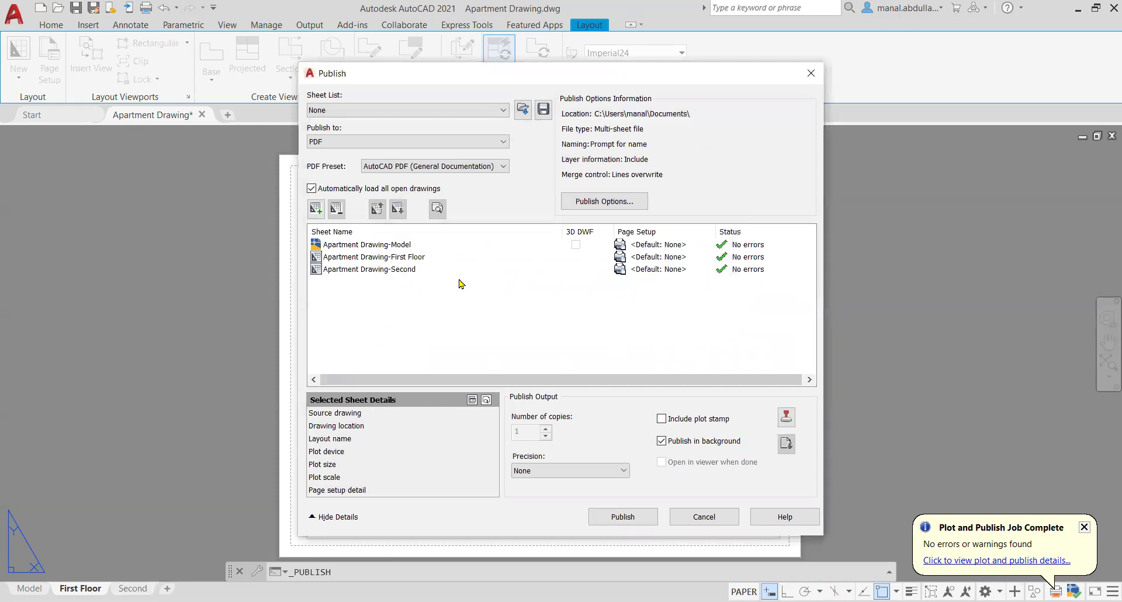
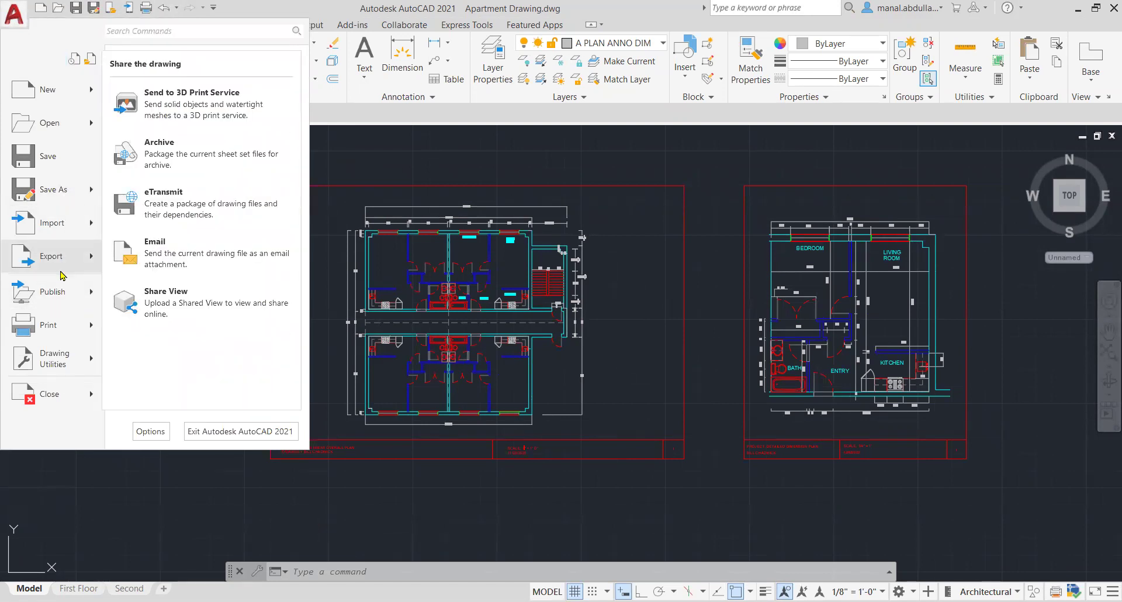
- Try to start a plot from model space and dismiss the plot job notification
{"action": "left_click", "coordinate": [64, 324]}
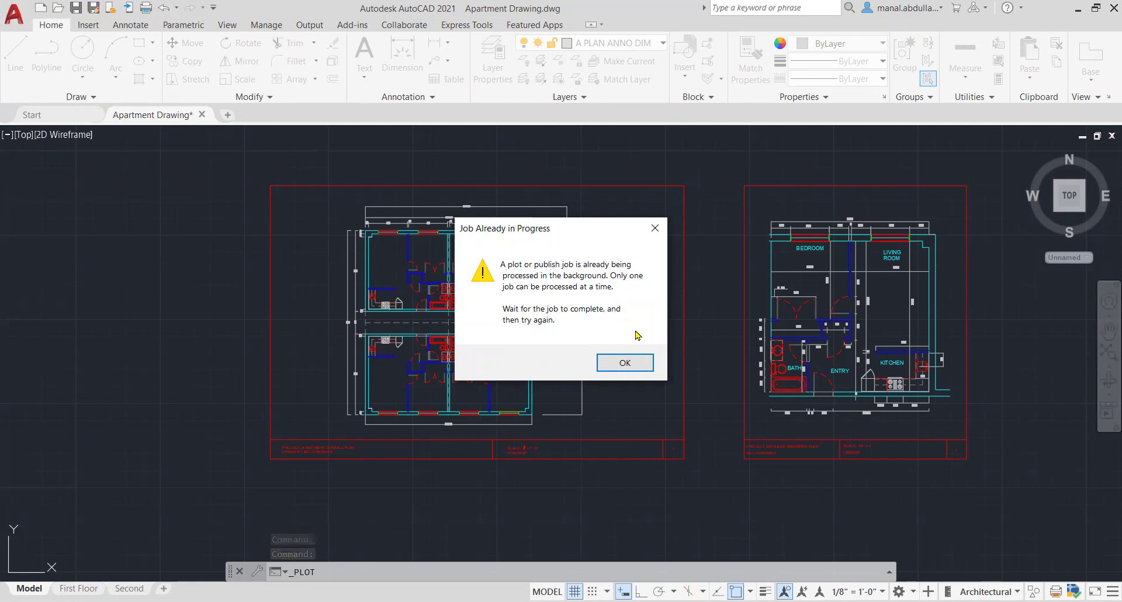
{"action": "left_click", "coordinate": [625, 363]}
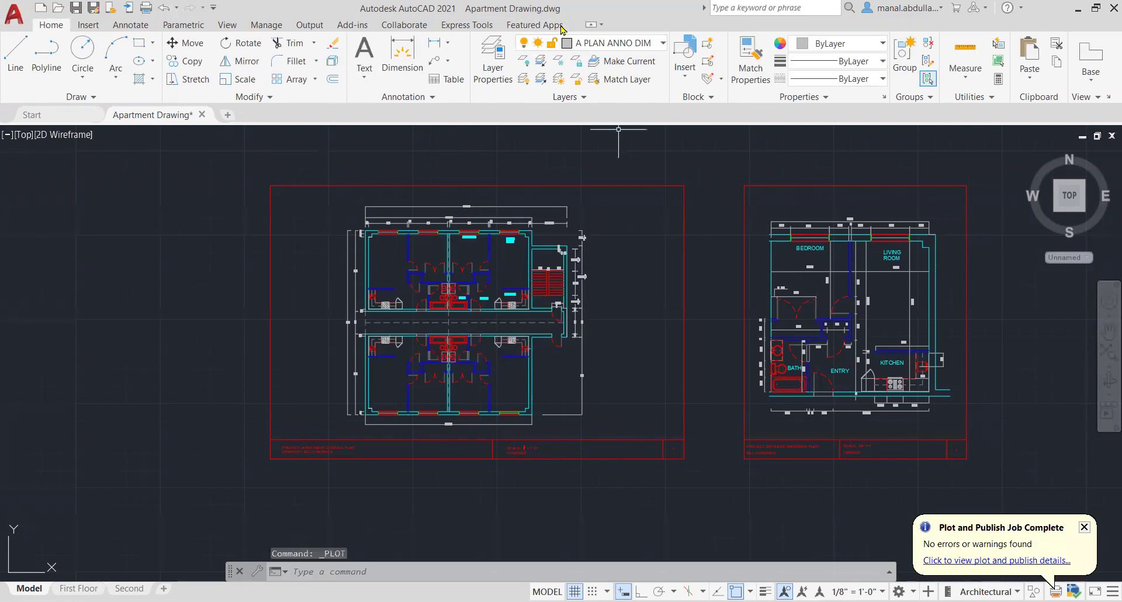
{"action": "left_click", "coordinate": [1084, 528]}
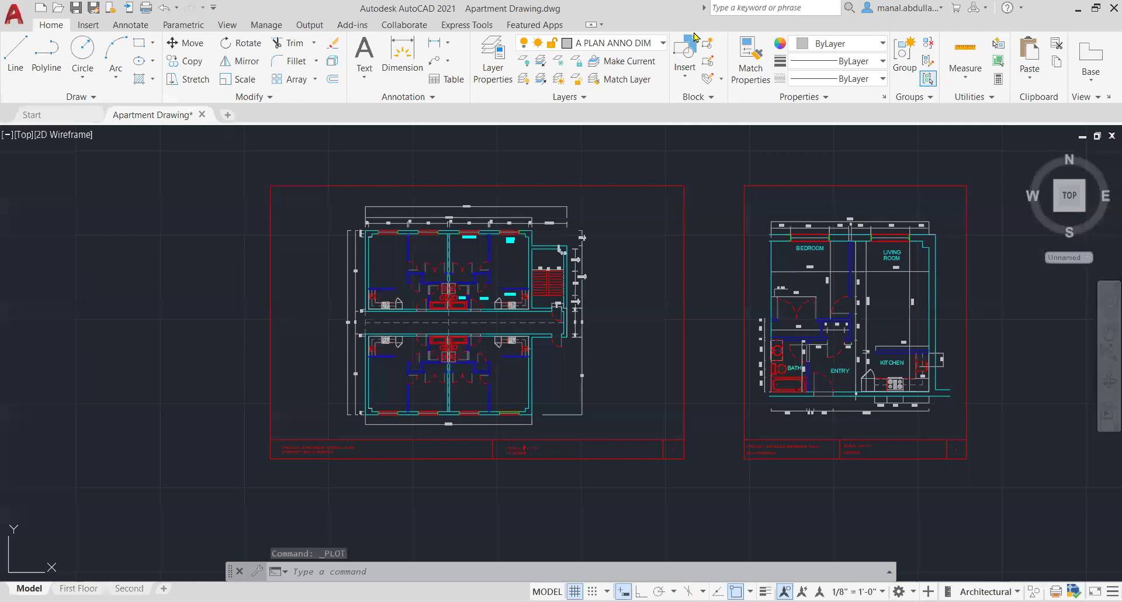
- Start a plot from model space and set the plot area to a window around the overall apartment plan's border
{"action": "left_click", "coordinate": [13, 17]}
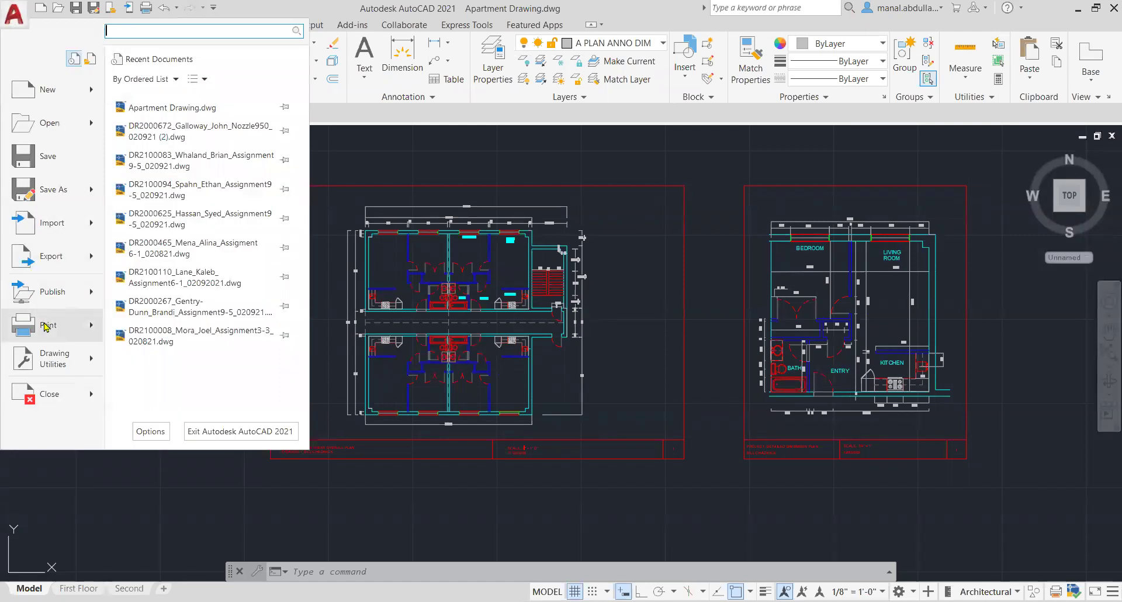
{"action": "key", "text": "ctrl+p"}
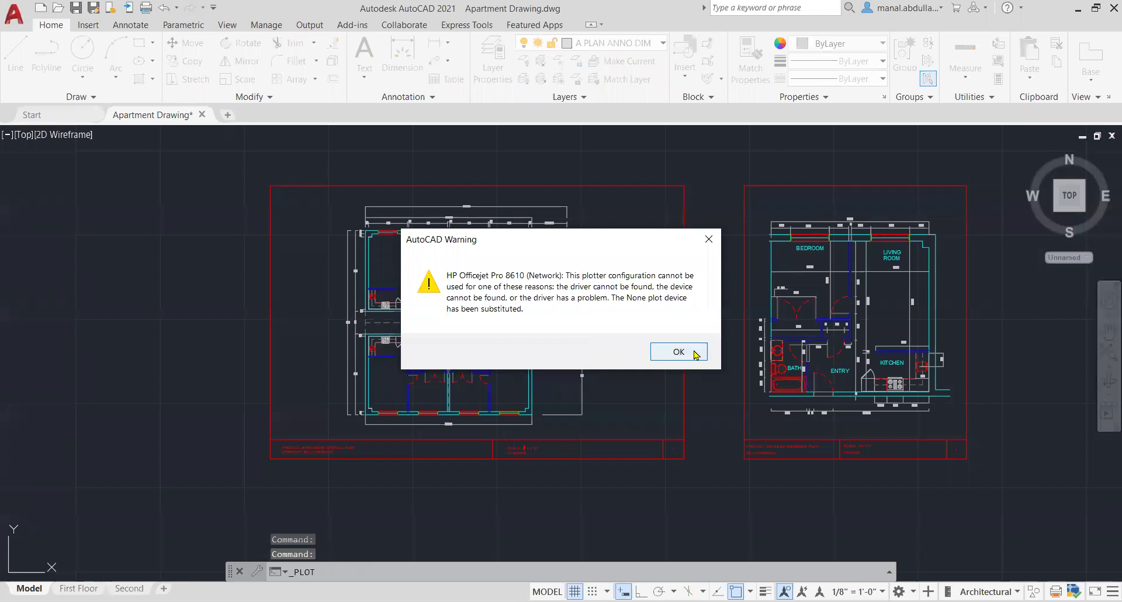
{"action": "key", "text": "Return"}
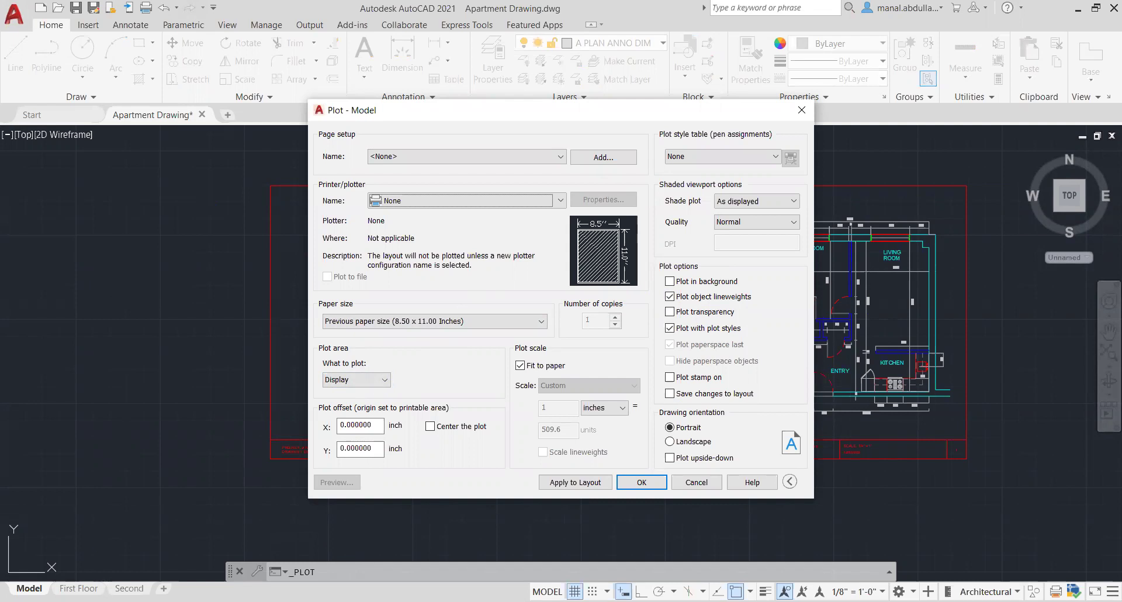
{"action": "left_click", "coordinate": [385, 381]}
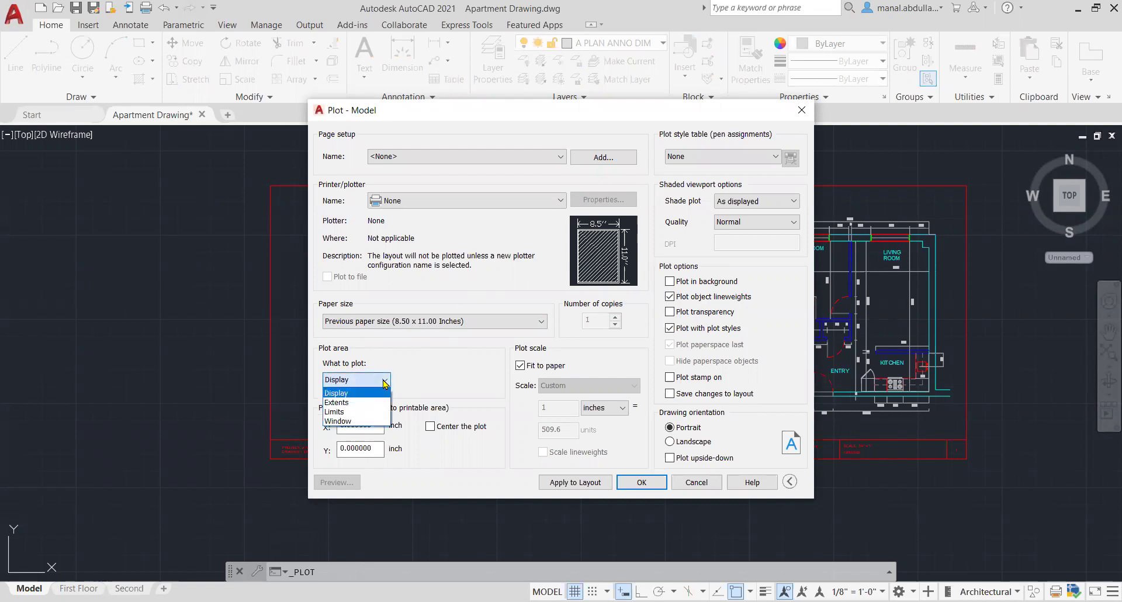
{"action": "left_click", "coordinate": [341, 422]}
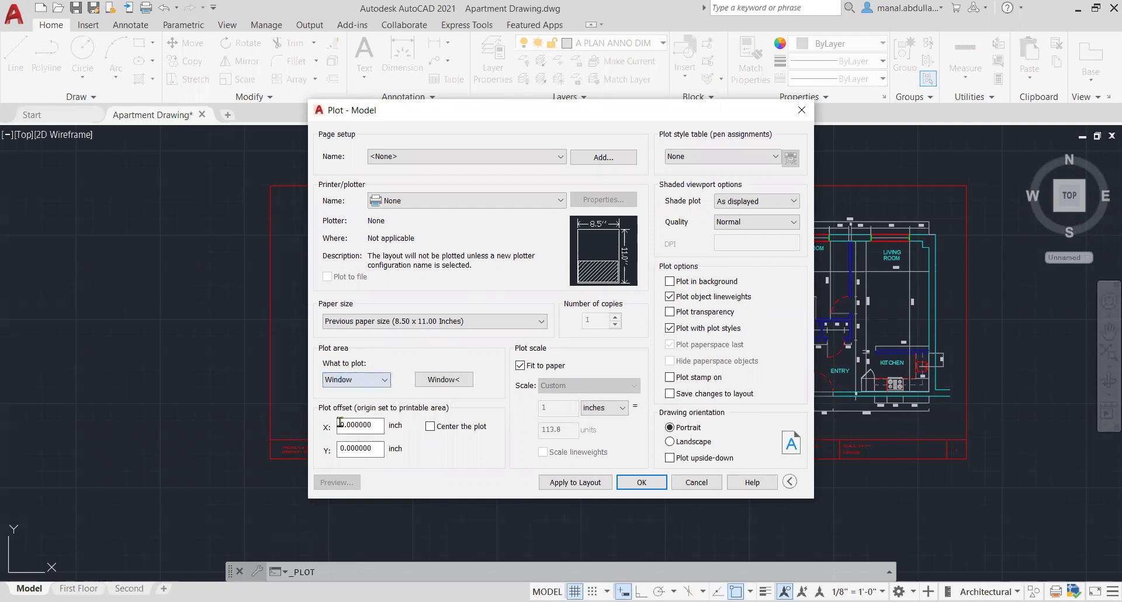
{"action": "left_click", "coordinate": [442, 380]}
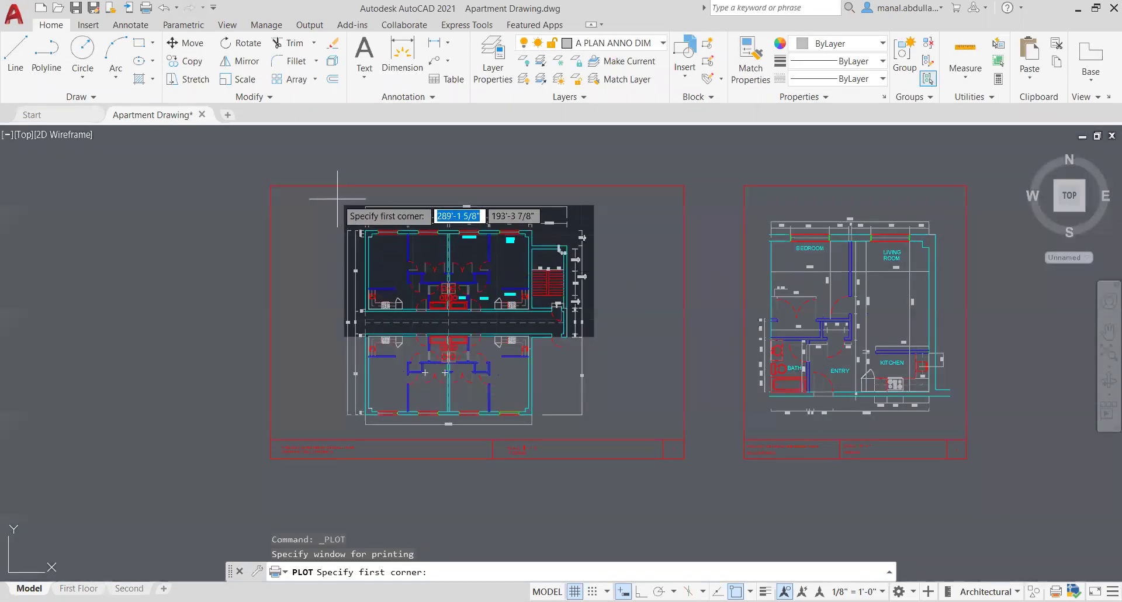
{"action": "left_click", "coordinate": [259, 176]}
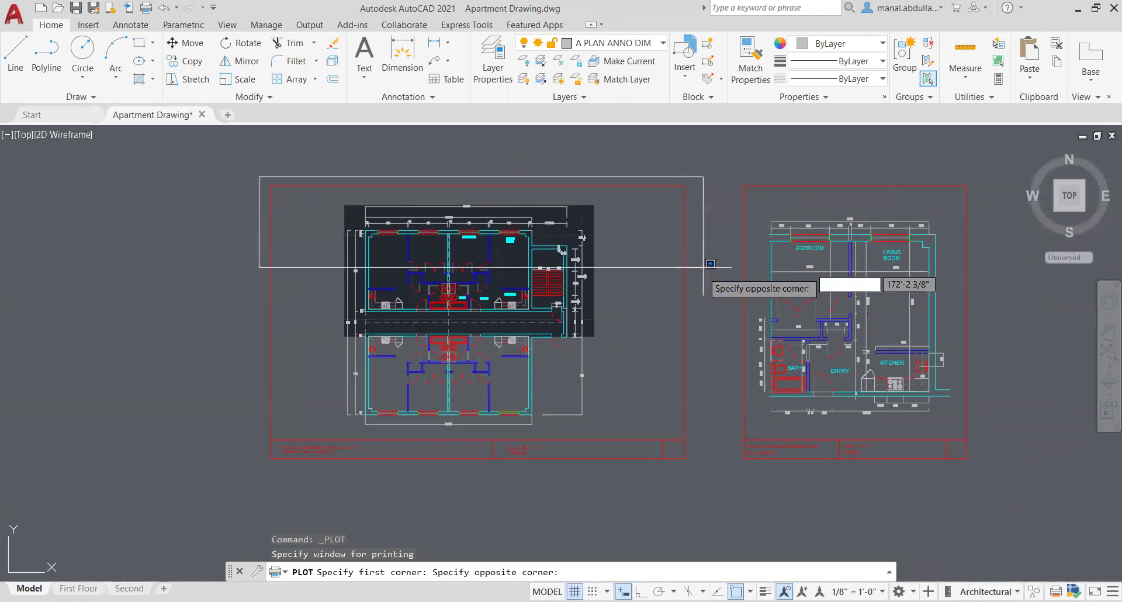
{"action": "left_click", "coordinate": [694, 465]}
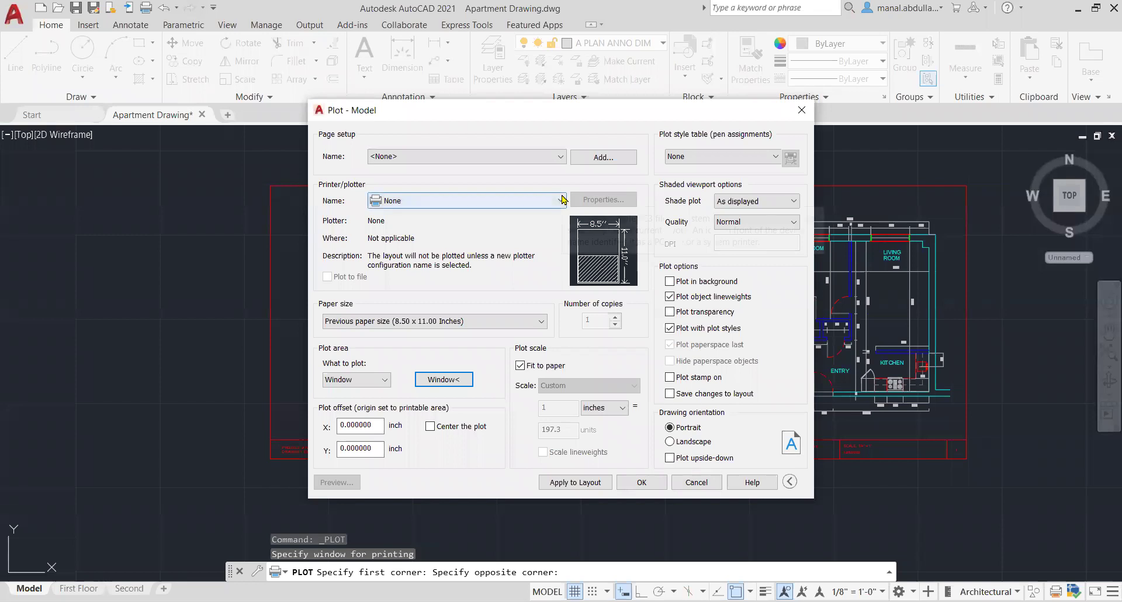
- Set the model space plot's plotter to Microsoft Print to PDF and preview the plot
{"action": "left_click", "coordinate": [561, 201]}
{"action": "left_click", "coordinate": [435, 266]}
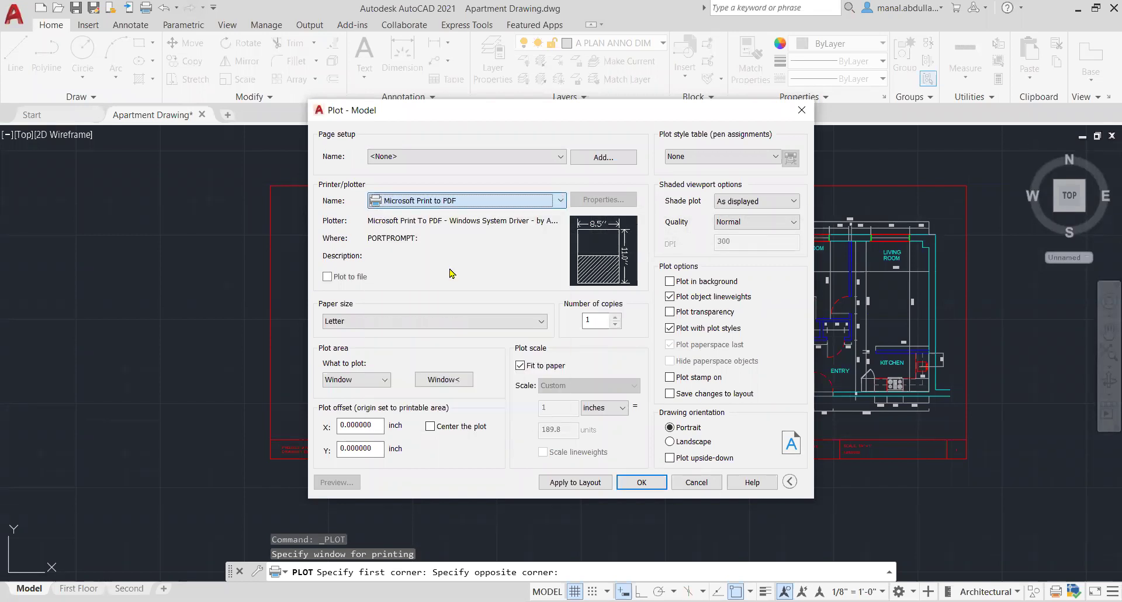
{"action": "left_click", "coordinate": [336, 483]}
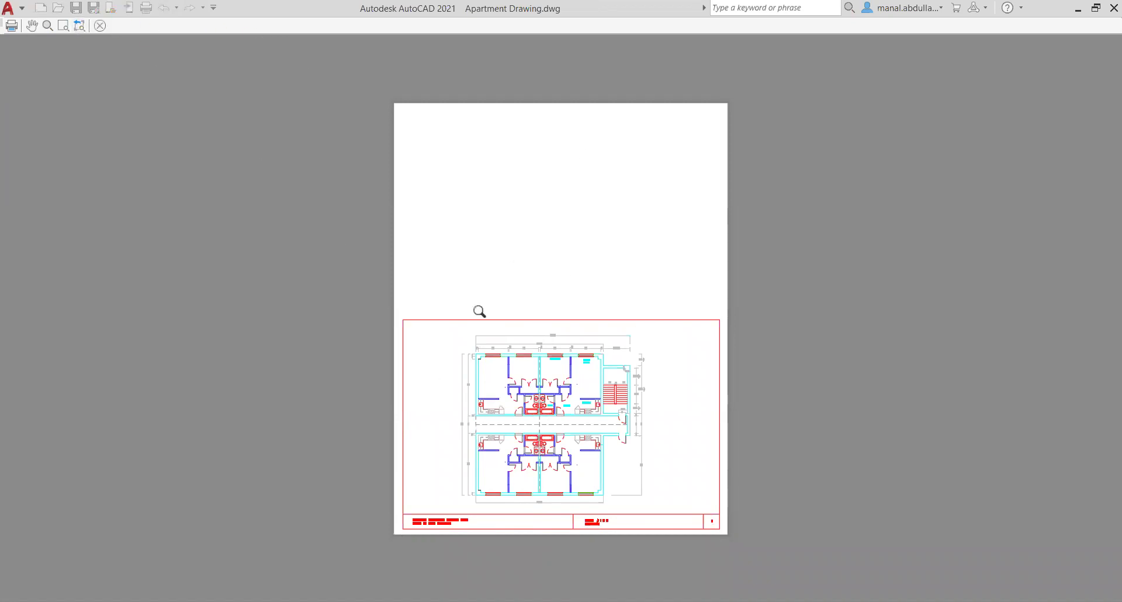
{"action": "left_click", "coordinate": [99, 26]}
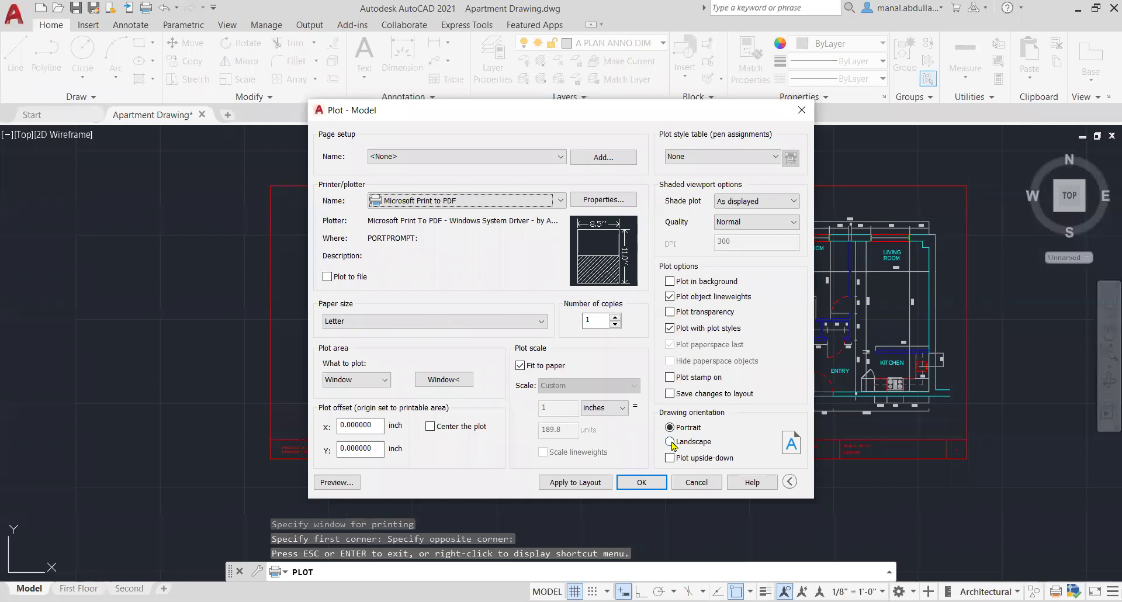
- Set the model space plot to landscape and centered, preview it, and cancel saving its PDF output
{"action": "left_click", "coordinate": [670, 441]}
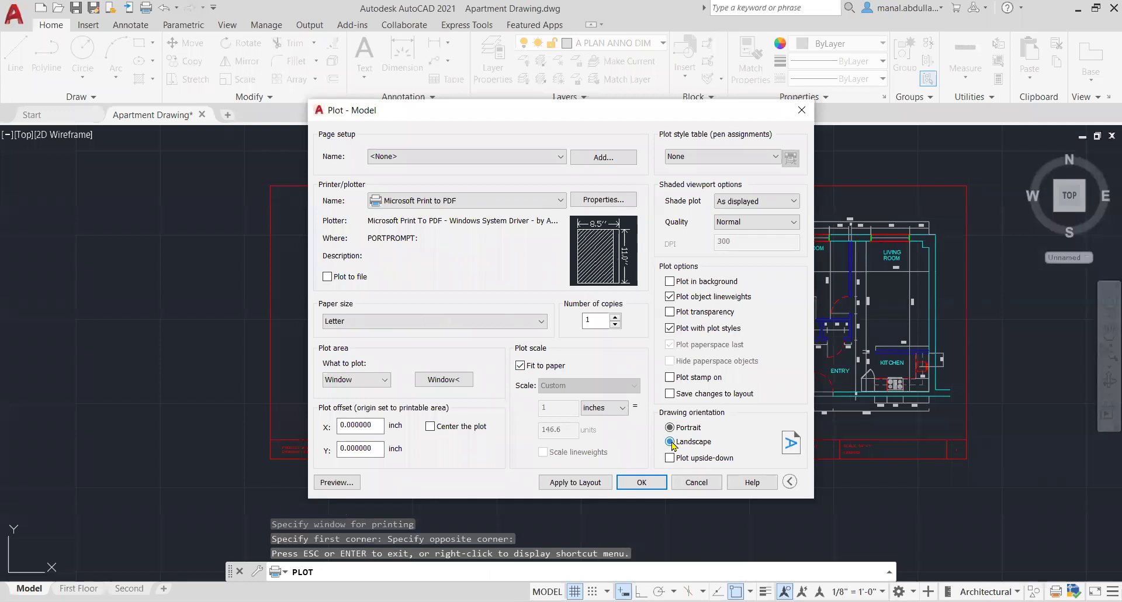
{"action": "left_click", "coordinate": [432, 428]}
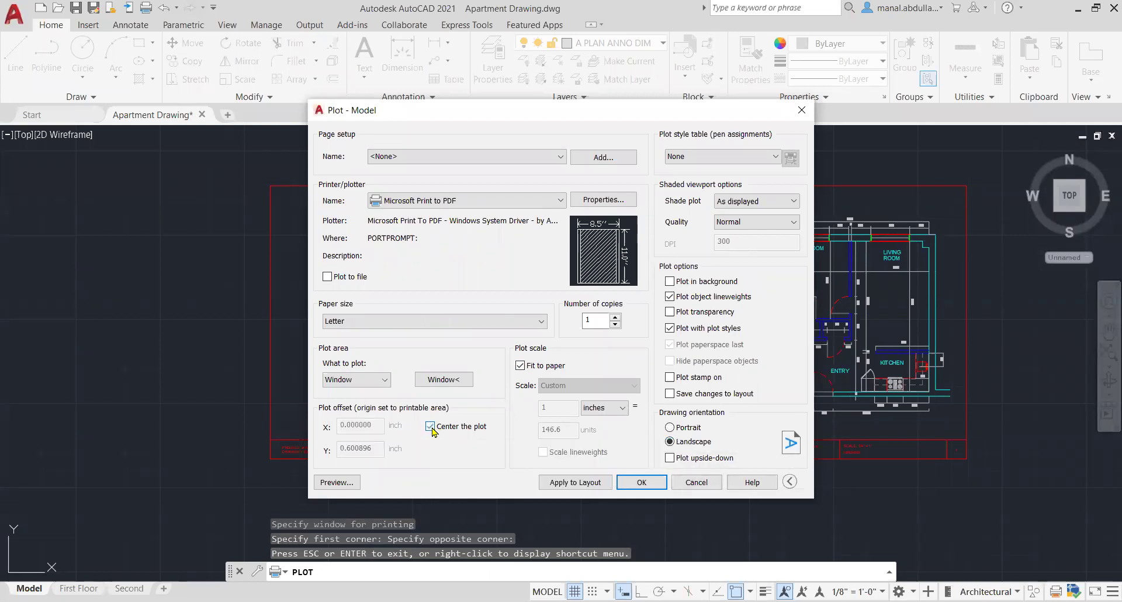
{"action": "left_click", "coordinate": [336, 485]}
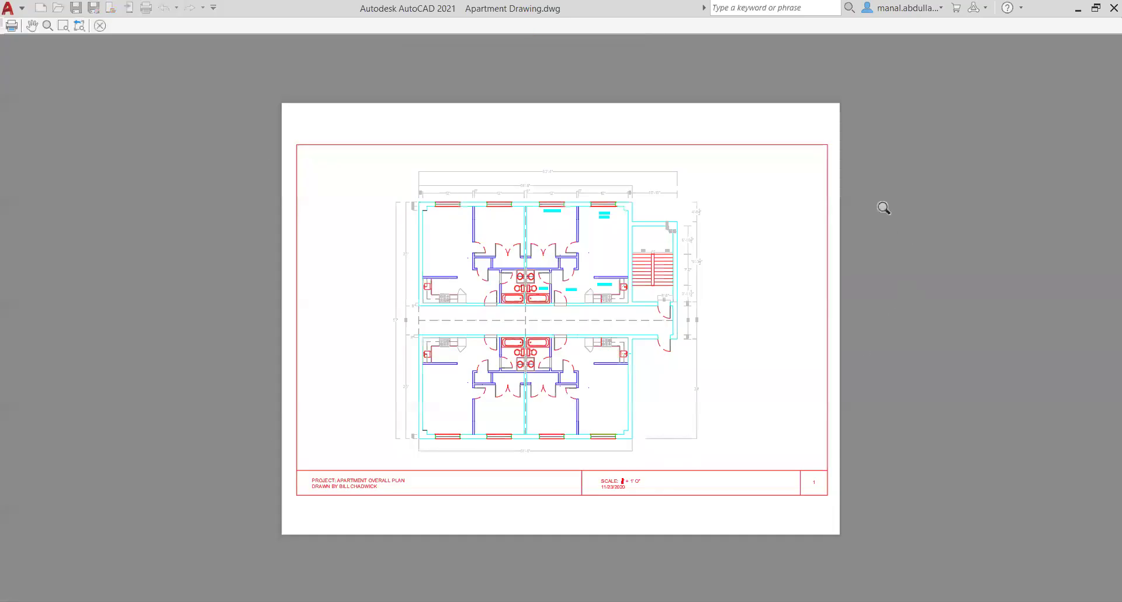
{"action": "left_click", "coordinate": [100, 25]}
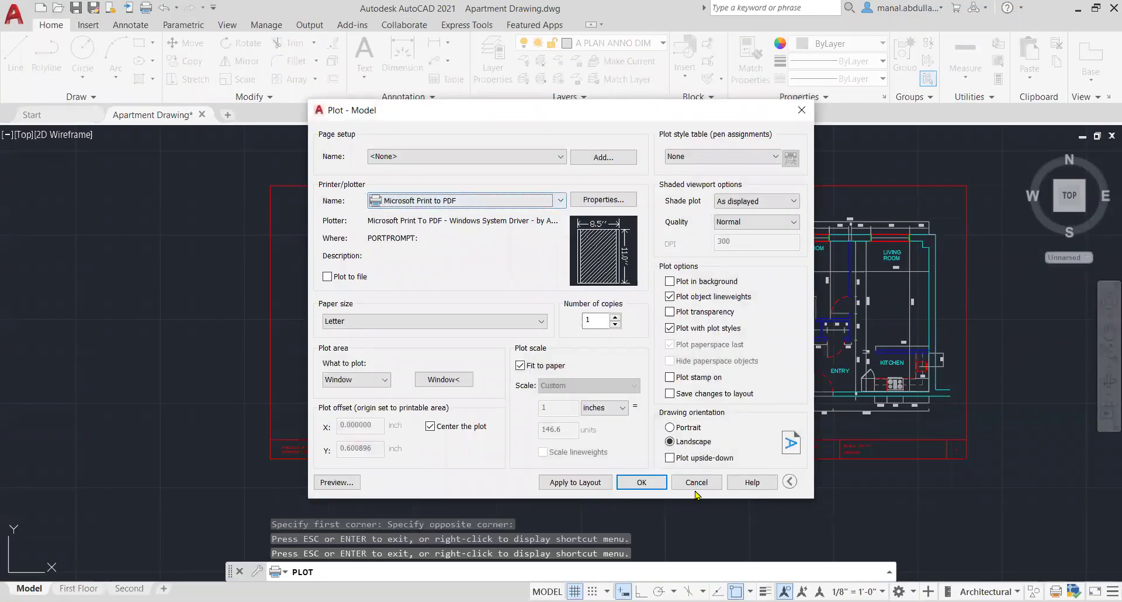
{"action": "left_click", "coordinate": [646, 486]}
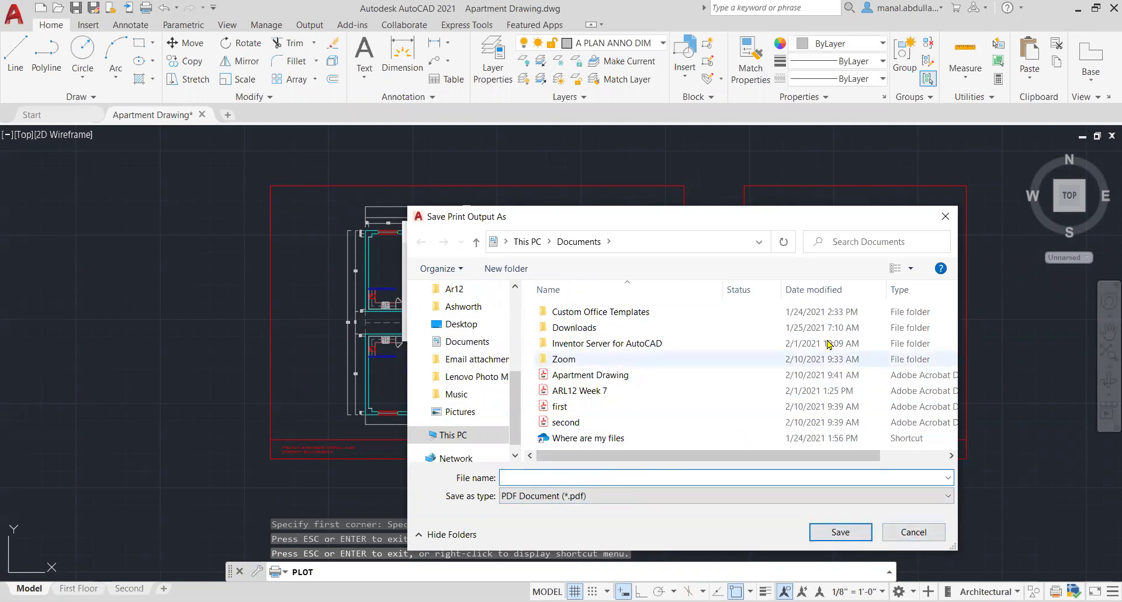
{"action": "left_click", "coordinate": [945, 219]}
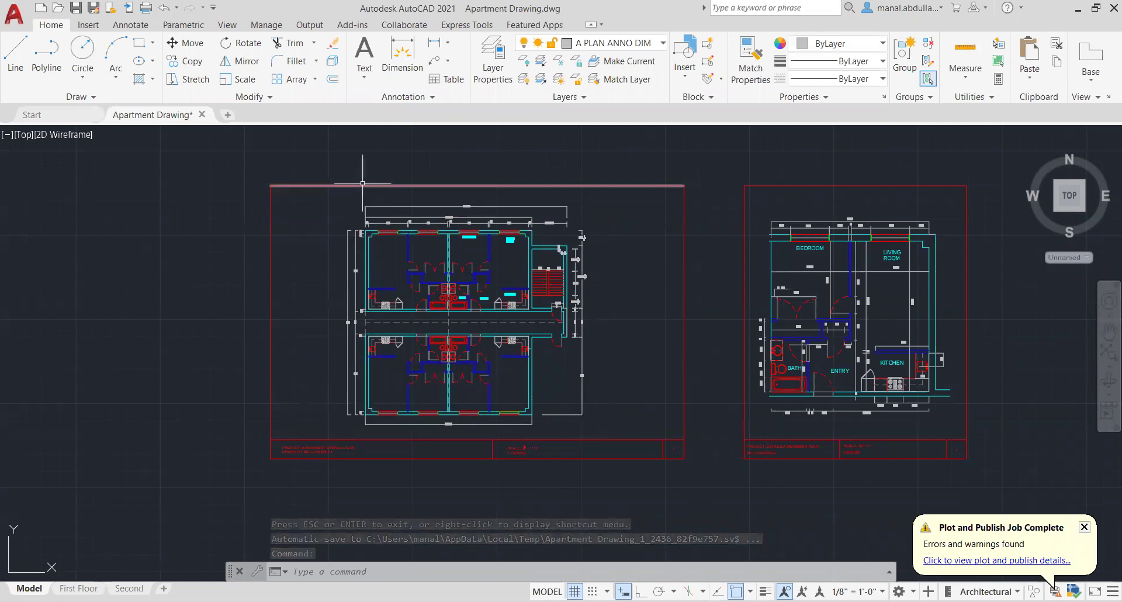
- Create a new layout after the Second layout, open it, and delete its default viewport
{"action": "left_click", "coordinate": [78, 588]}
{"action": "left_click", "coordinate": [129, 588]}
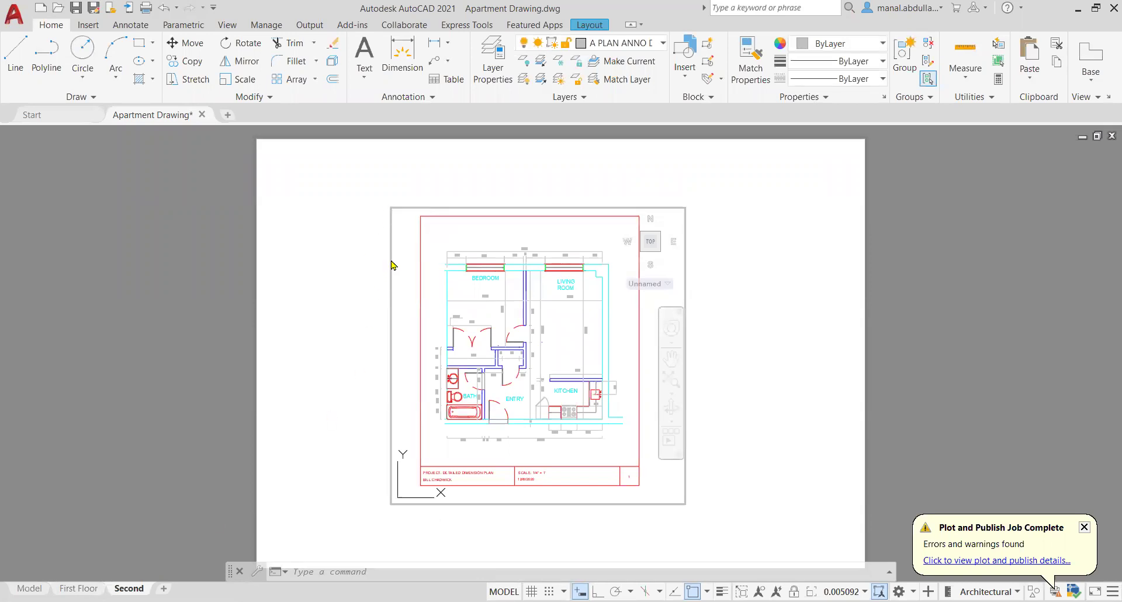
{"action": "left_click", "coordinate": [163, 589]}
{"action": "left_click", "coordinate": [177, 589]}
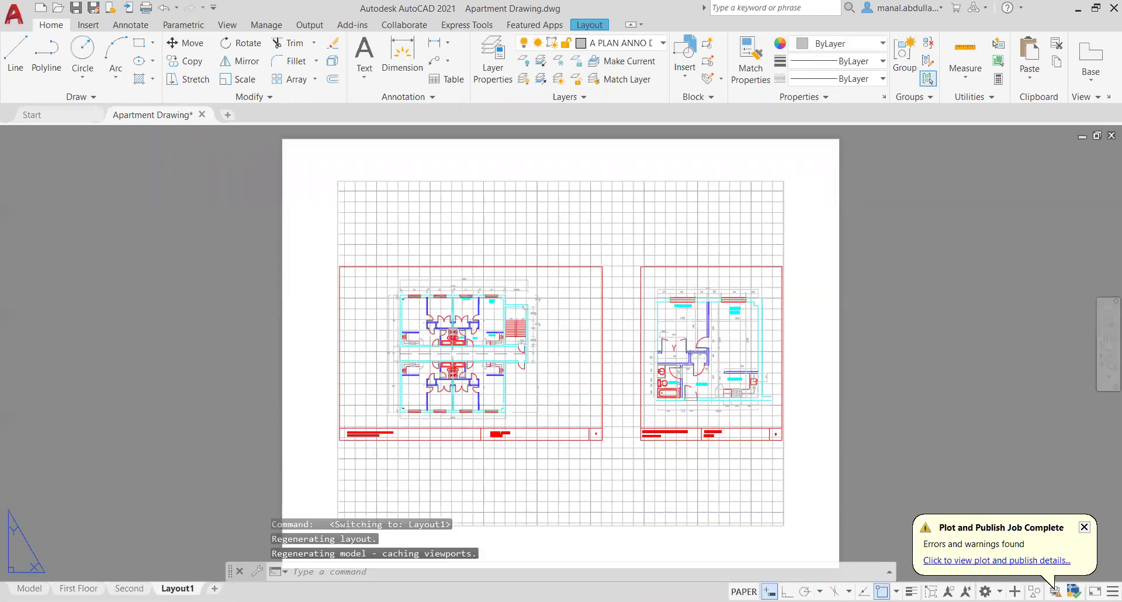
{"action": "left_click", "coordinate": [425, 182]}
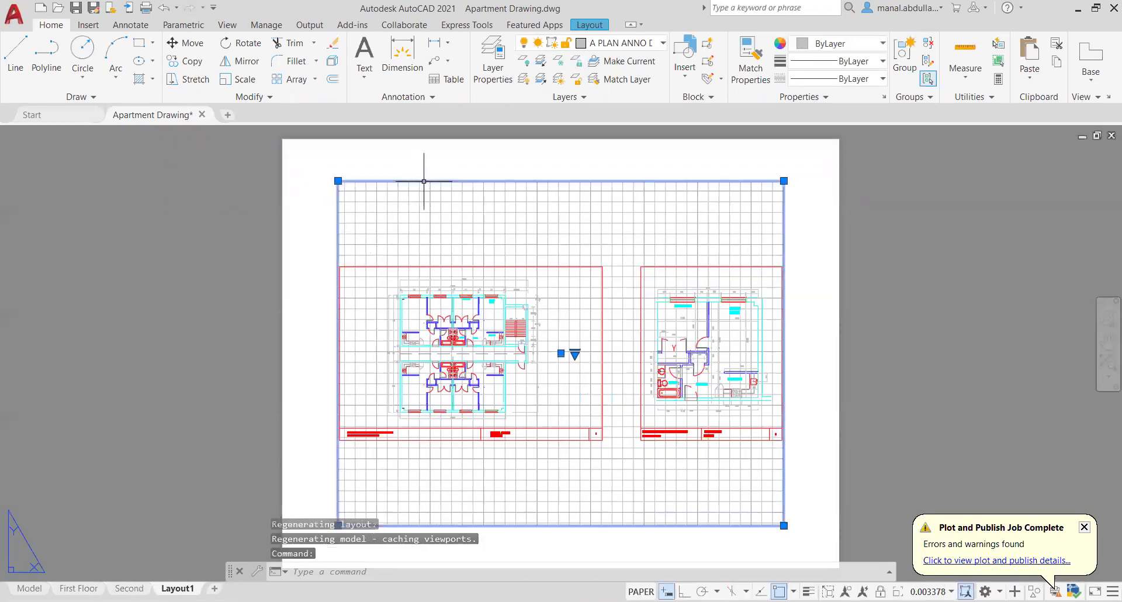
{"action": "key", "text": "Delete"}
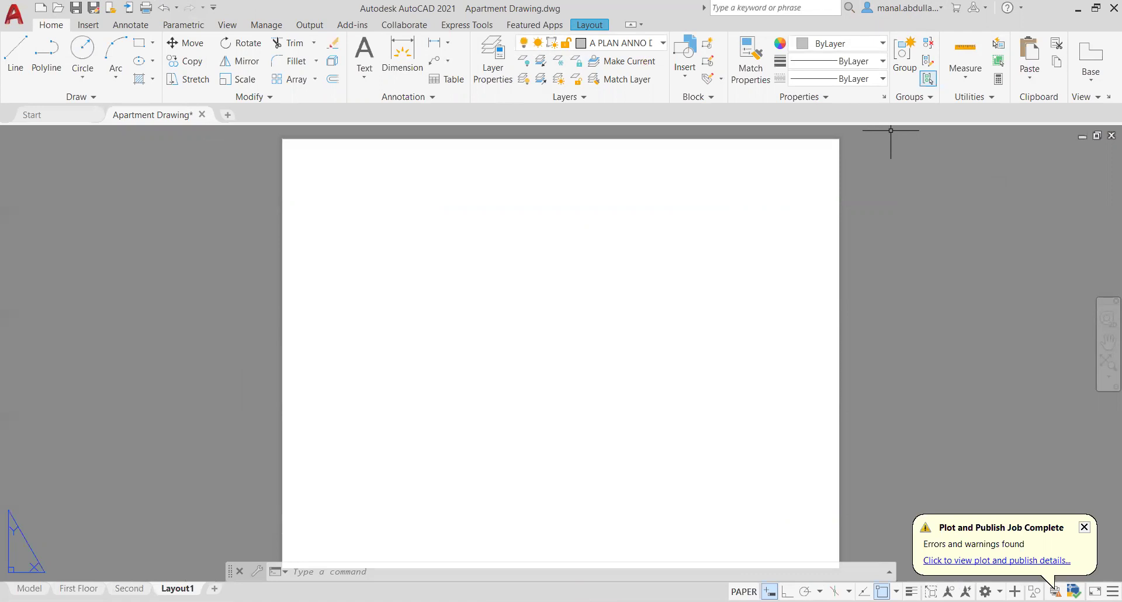
- Create three rectangular viewports on Layout1: two side by side across the sheet's upper half and one wide viewport across the lower half
{"action": "left_click", "coordinate": [591, 25]}
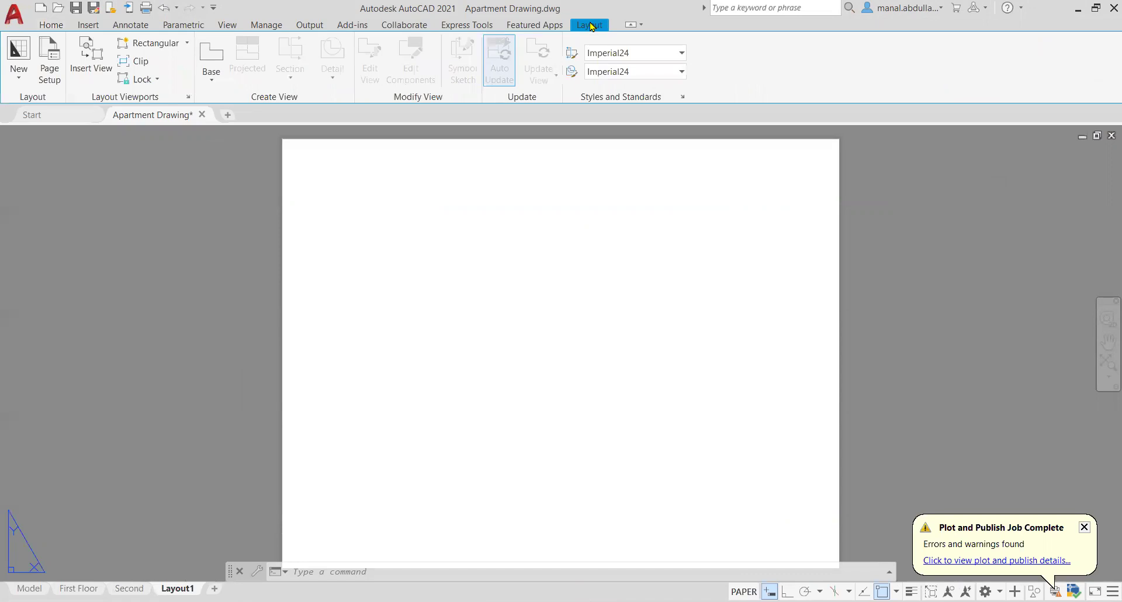
{"action": "left_click", "coordinate": [149, 43]}
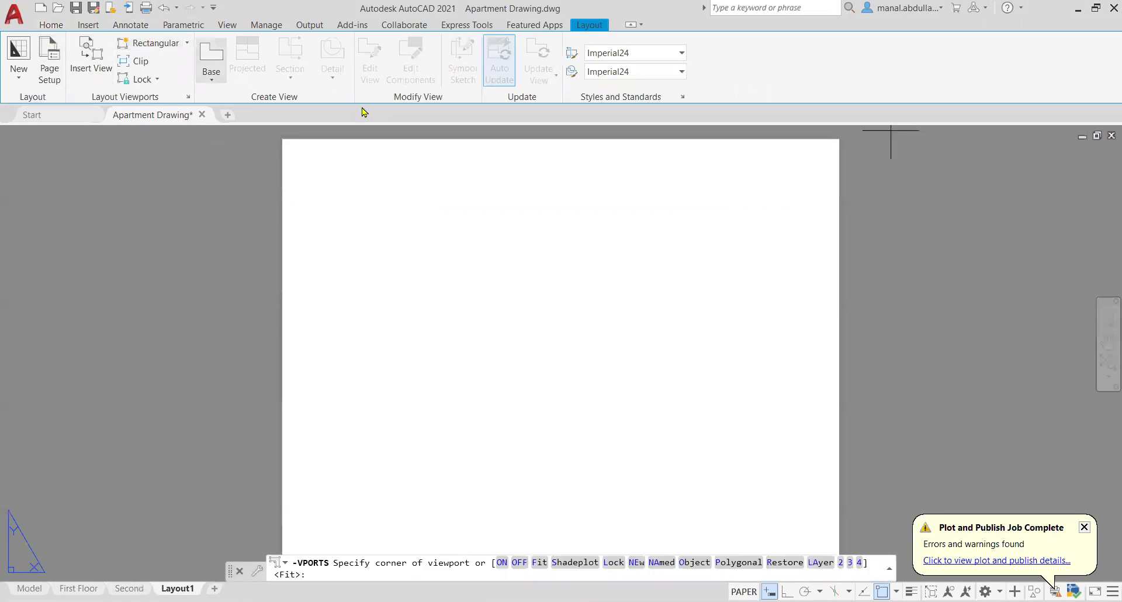
{"action": "left_click", "coordinate": [317, 161]}
{"action": "left_click", "coordinate": [520, 347]}
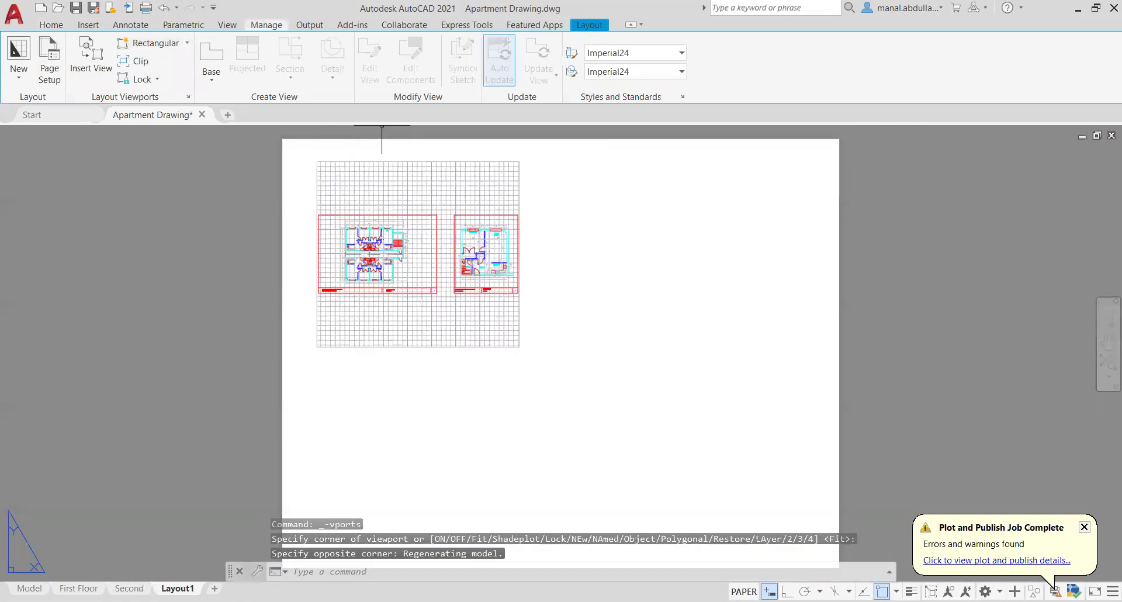
{"action": "left_click", "coordinate": [173, 40]}
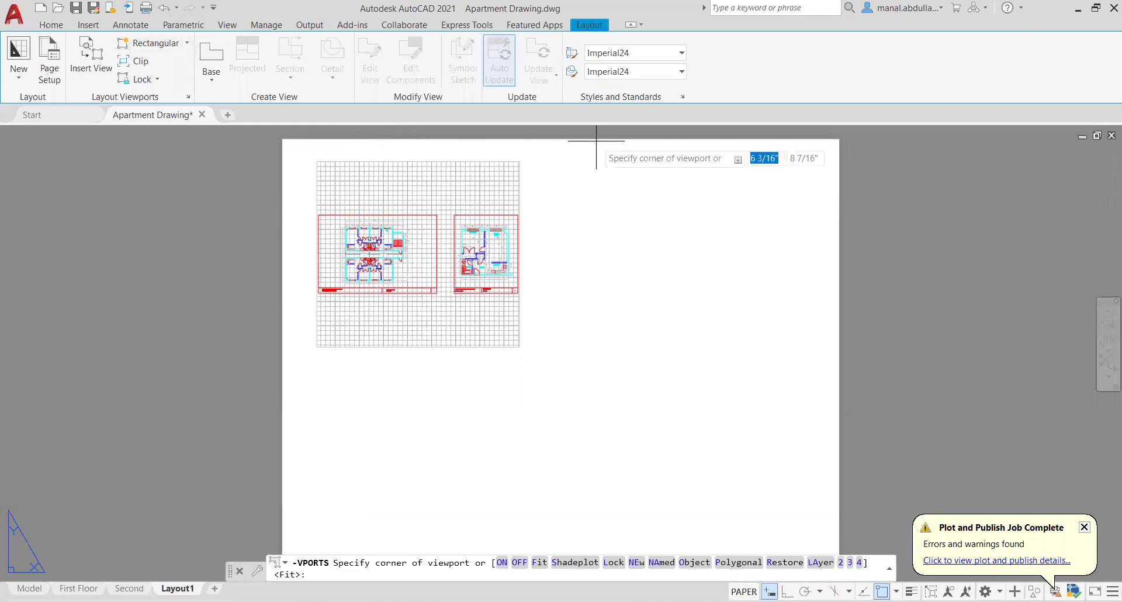
{"action": "left_click", "coordinate": [537, 157]}
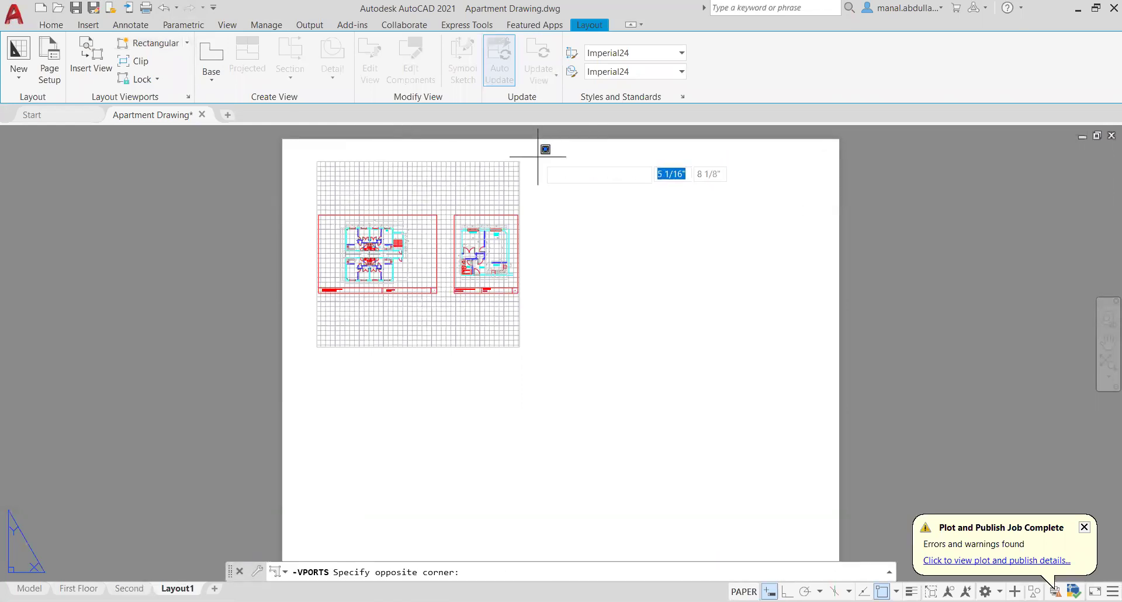
{"action": "left_click", "coordinate": [803, 347]}
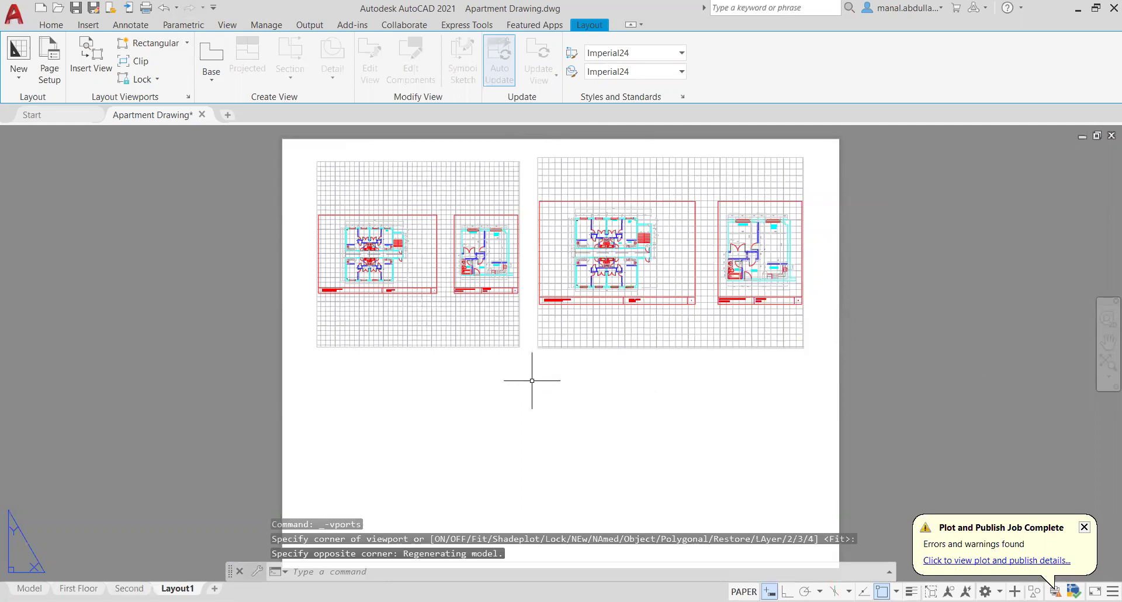
{"action": "left_click", "coordinate": [150, 43]}
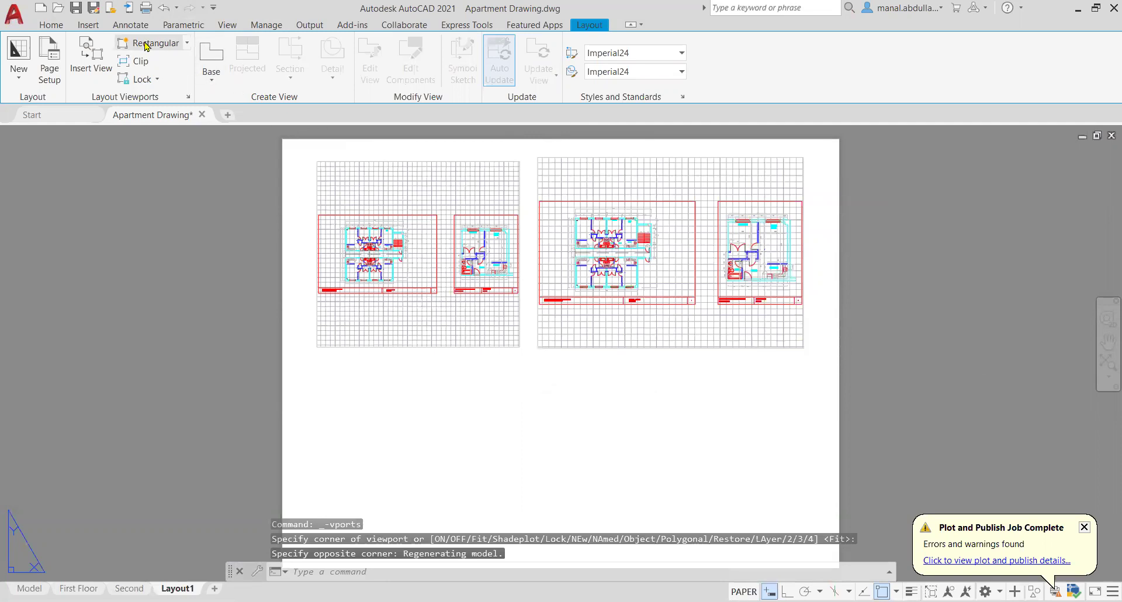
{"action": "left_click", "coordinate": [317, 365]}
{"action": "left_click", "coordinate": [809, 544]}
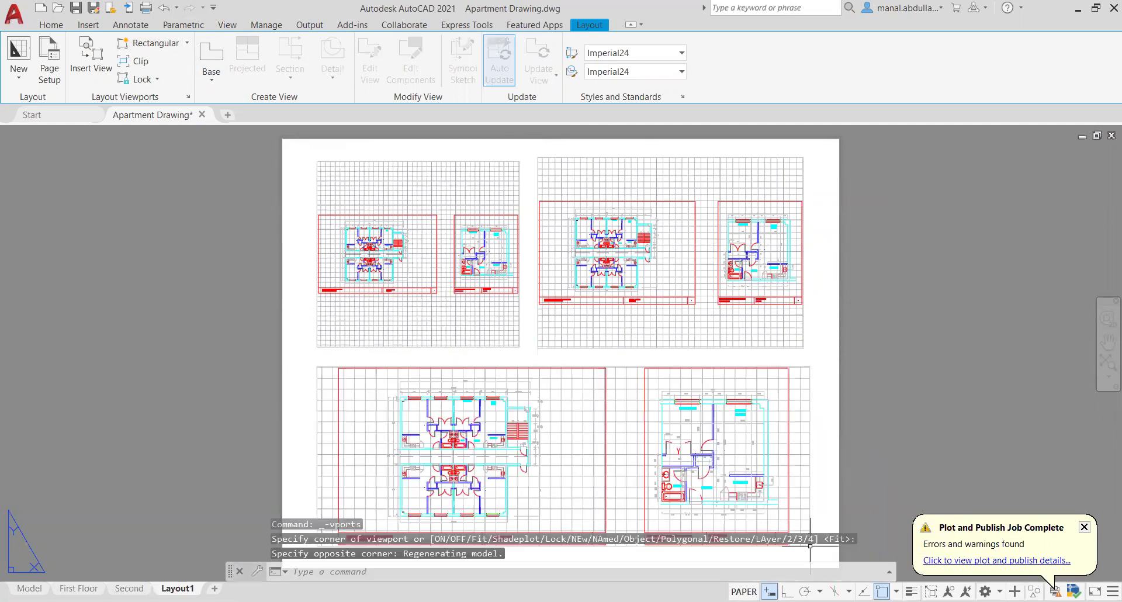
- Frame the overall apartment plan inside the upper-left viewport and turn off that viewport's grid
{"action": "double_click", "coordinate": [440, 311]}
{"action": "scroll", "coordinate": [398, 312], "scroll_direction": "up", "scroll_amount": 2}
{"action": "middle_click_drag", "start_coordinate": [398, 312], "coordinate": [494, 286]}
{"action": "scroll", "coordinate": [494, 286], "scroll_direction": "up", "scroll_amount": 2}
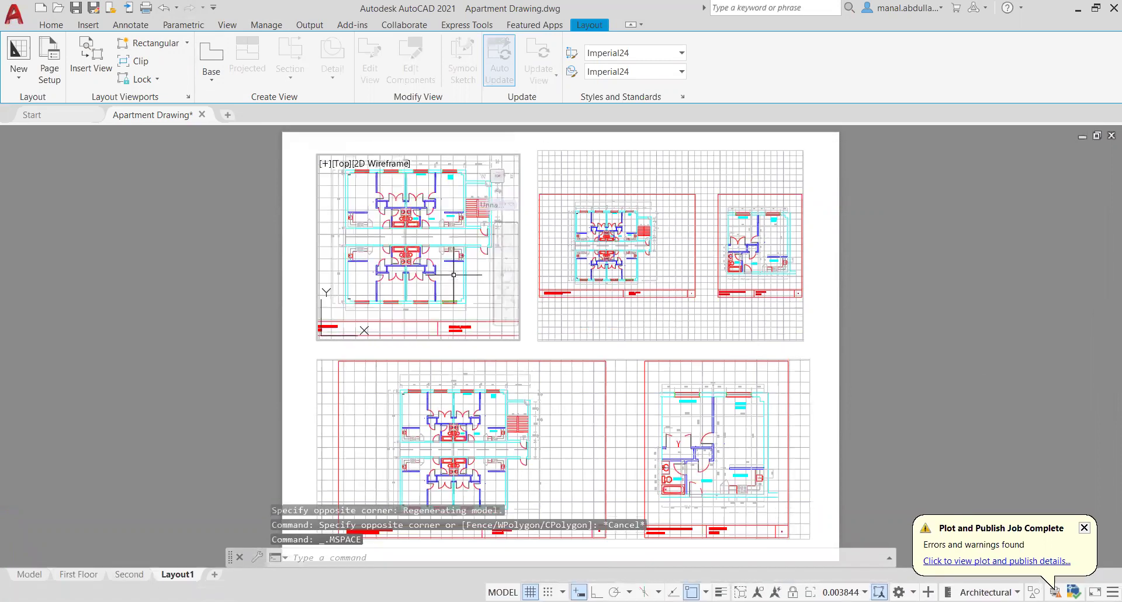
{"action": "left_click", "coordinate": [530, 592]}
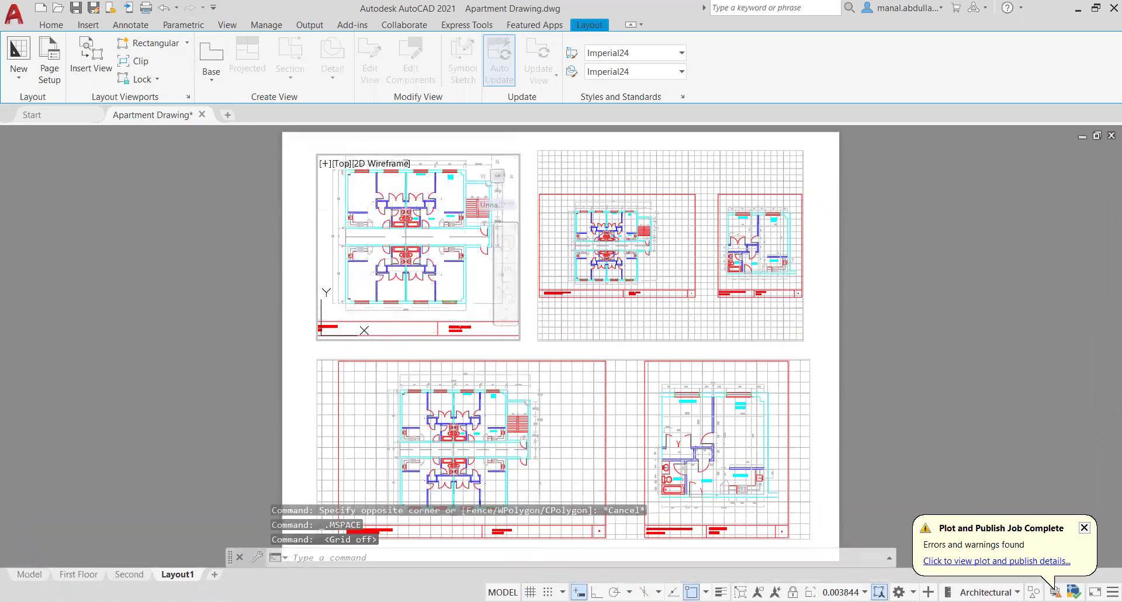
- Activate the upper-right viewport, frame the staircase in it, and turn off its grid
{"action": "left_click", "coordinate": [634, 337]}
{"action": "left_click", "coordinate": [643, 316]}
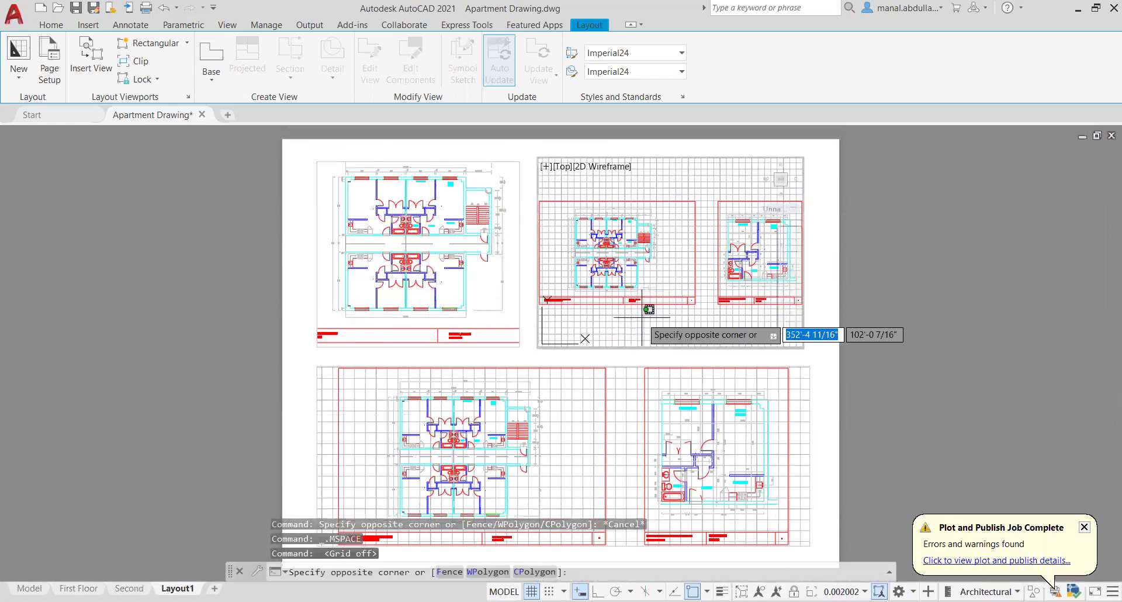
{"action": "scroll", "coordinate": [650, 273], "scroll_direction": "up", "scroll_amount": 4}
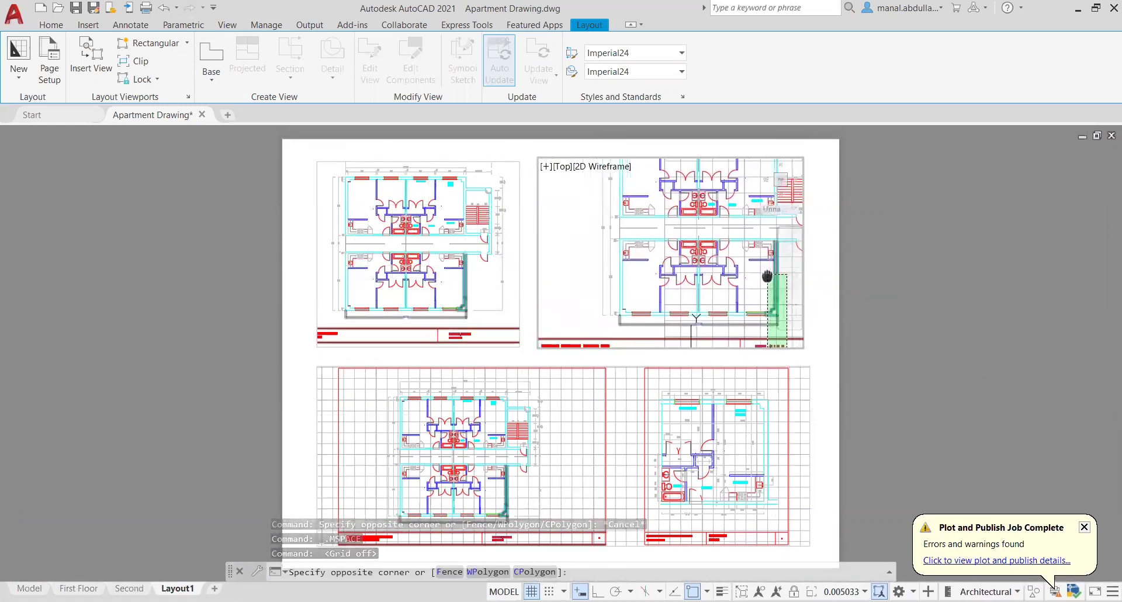
{"action": "scroll", "coordinate": [732, 272], "scroll_direction": "up", "scroll_amount": 2}
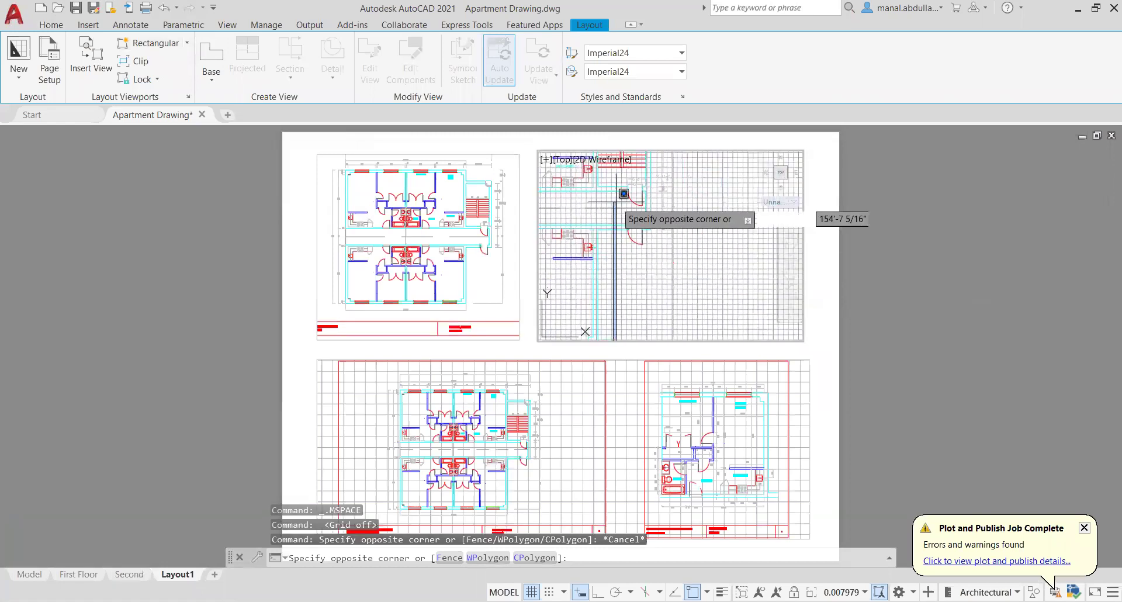
{"action": "scroll", "coordinate": [694, 249], "scroll_direction": "up", "scroll_amount": 2}
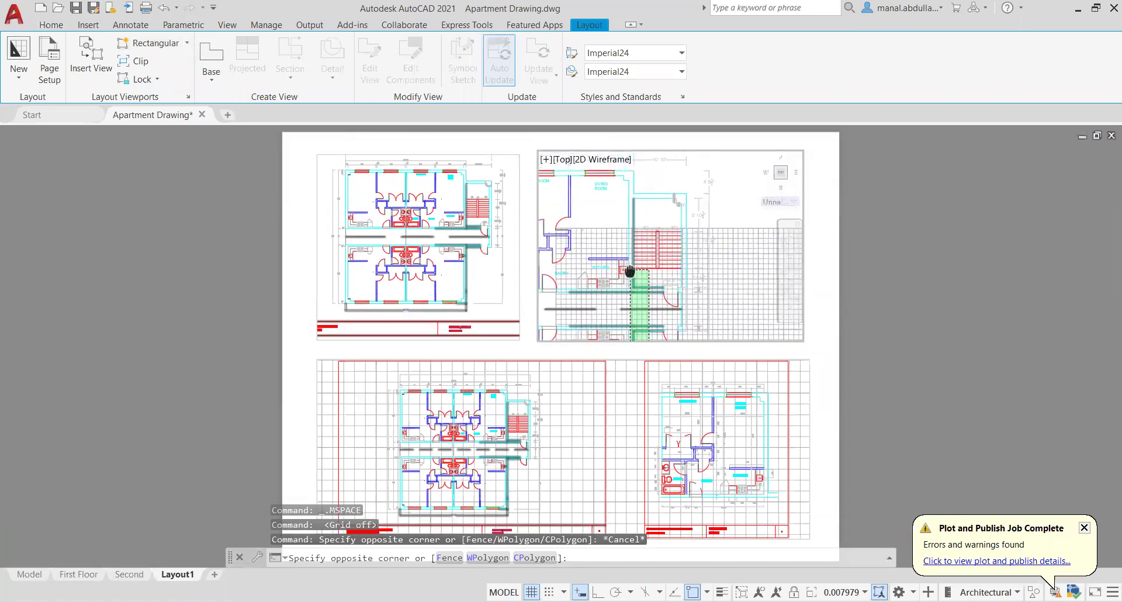
{"action": "left_click", "coordinate": [695, 249]}
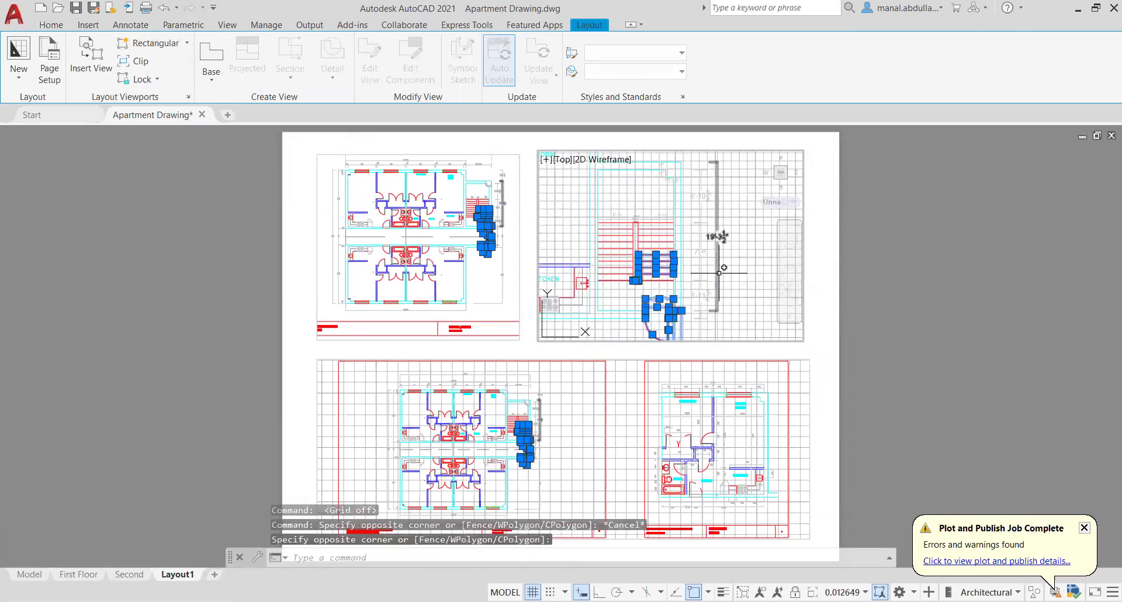
{"action": "key", "text": "Escape"}
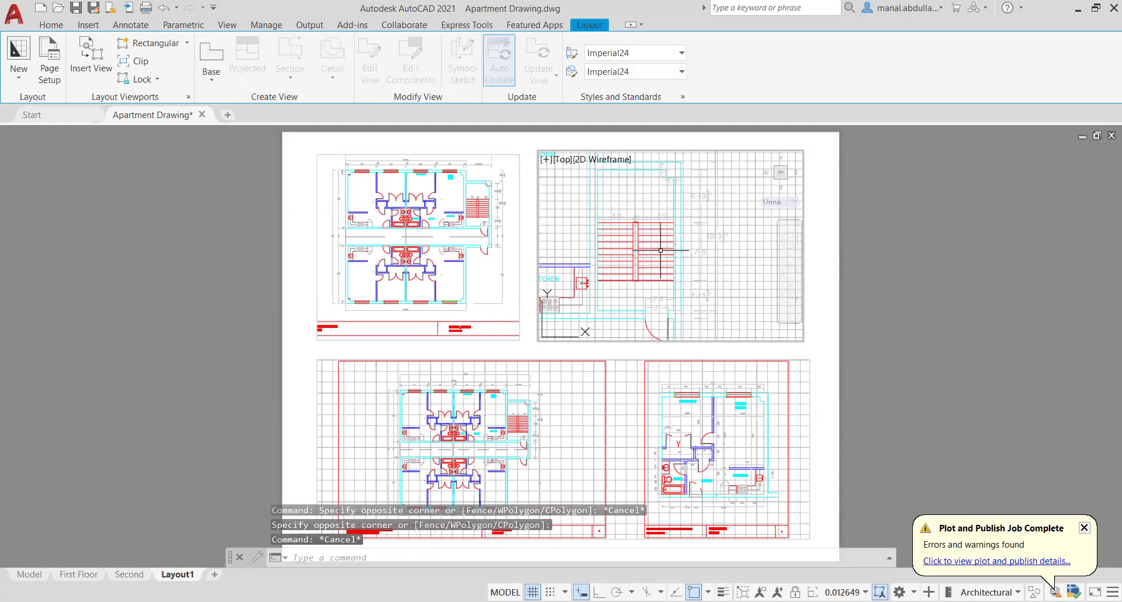
{"action": "key", "text": "F7"}
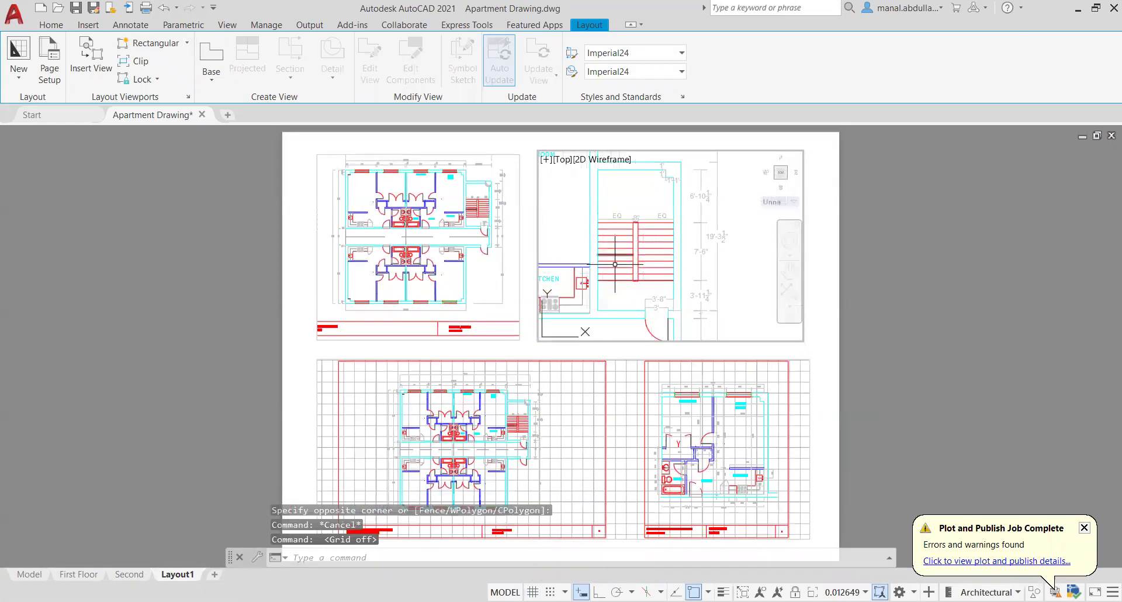
- Activate the wide lower viewport, frame the unit plan's bathroom at its right side, and turn off the grid
{"action": "left_click", "coordinate": [574, 434]}
{"action": "left_click", "coordinate": [572, 427]}
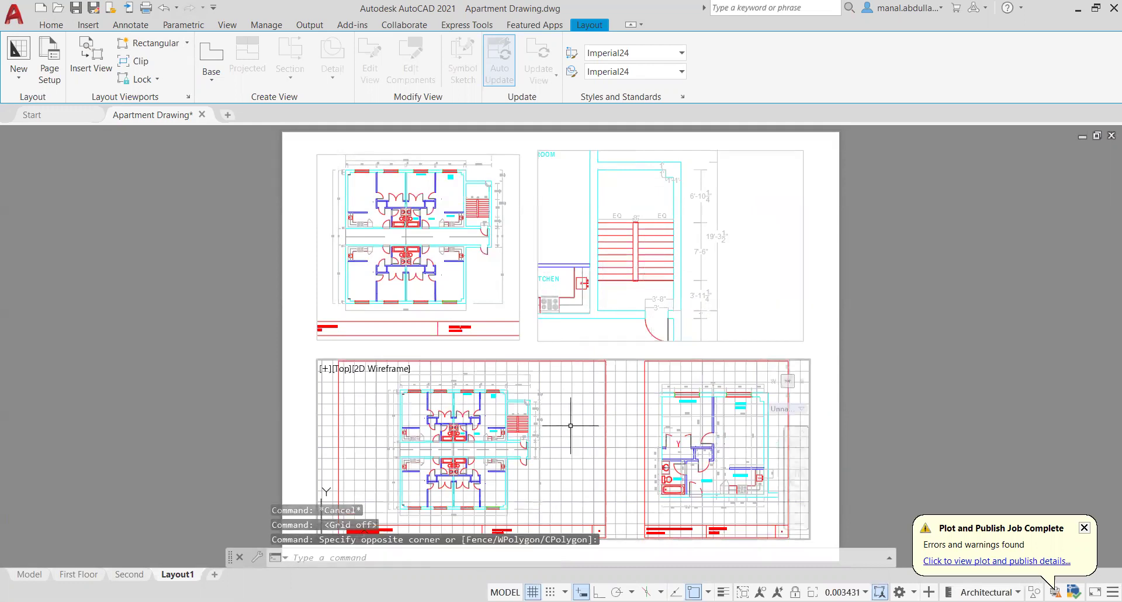
{"action": "scroll", "coordinate": [538, 446], "scroll_direction": "down", "scroll_amount": 2}
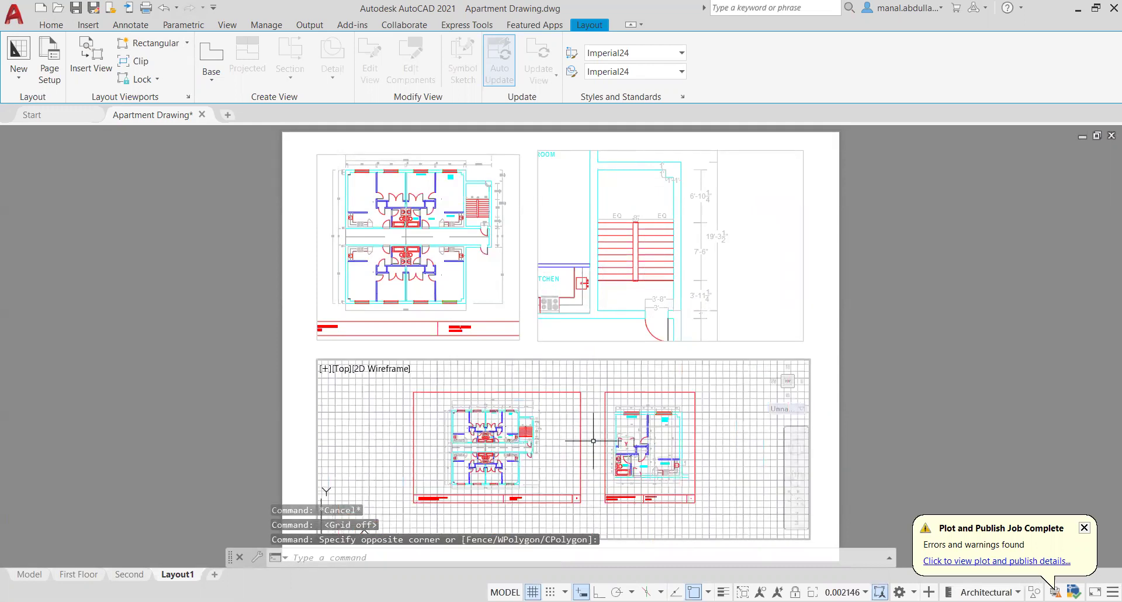
{"action": "scroll", "coordinate": [628, 476], "scroll_direction": "up", "scroll_amount": 2}
{"action": "scroll", "coordinate": [648, 471], "scroll_direction": "up", "scroll_amount": 6}
{"action": "middle_click_drag", "start_coordinate": [602, 457], "coordinate": [717, 475]}
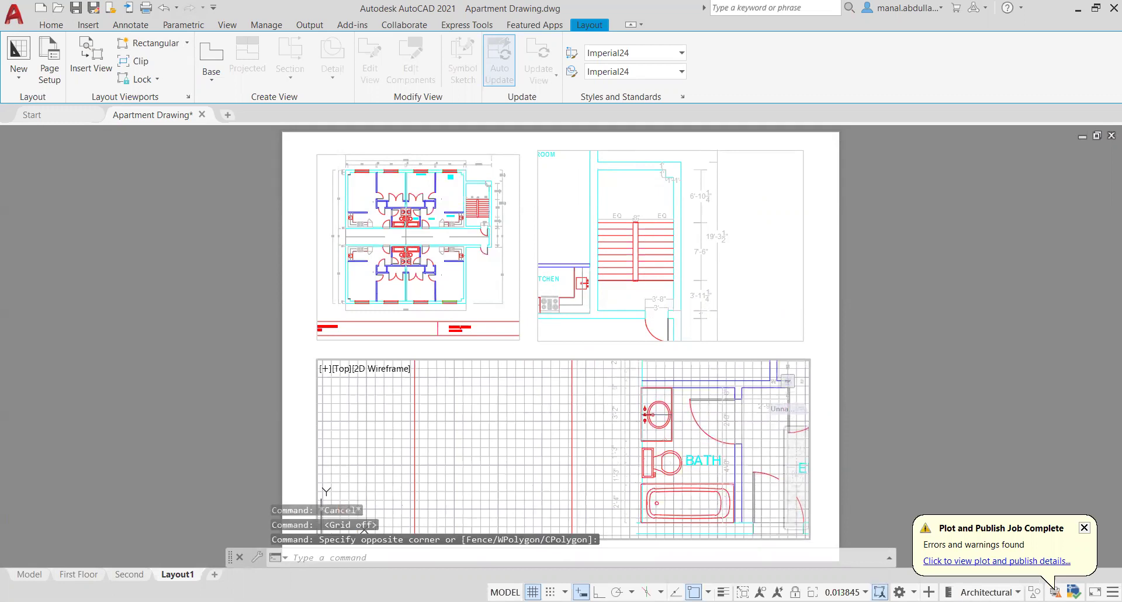
{"action": "key", "text": "F7"}
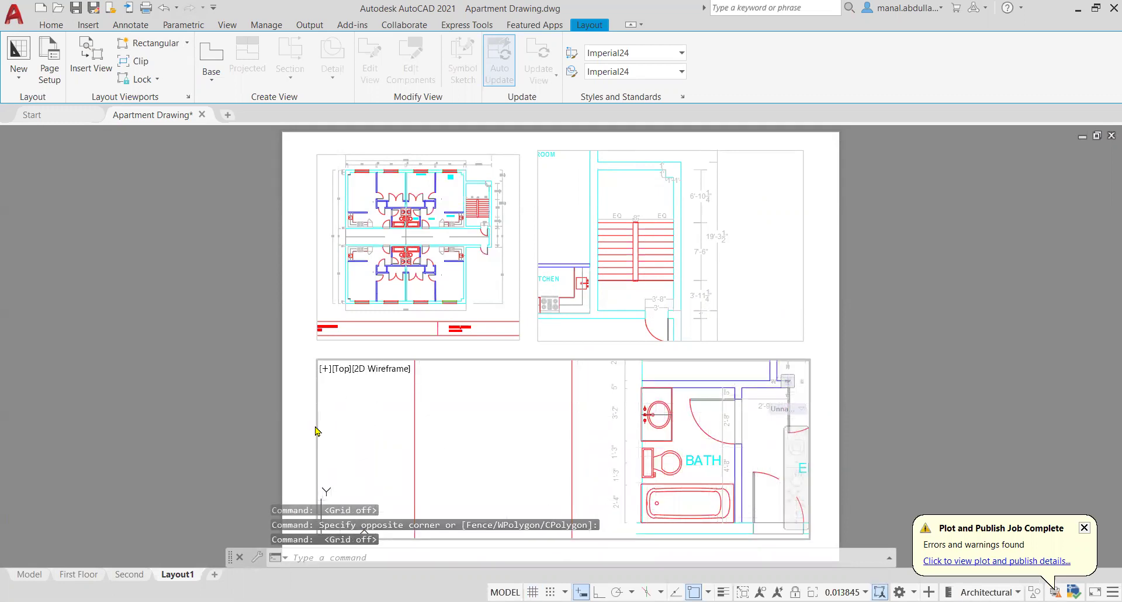
- Return to paper space and narrow the lower viewport to its right half by stretching its upper-left corner to the top edge's midpoint
{"action": "left_click", "coordinate": [319, 421]}
{"action": "left_click", "coordinate": [319, 422]}
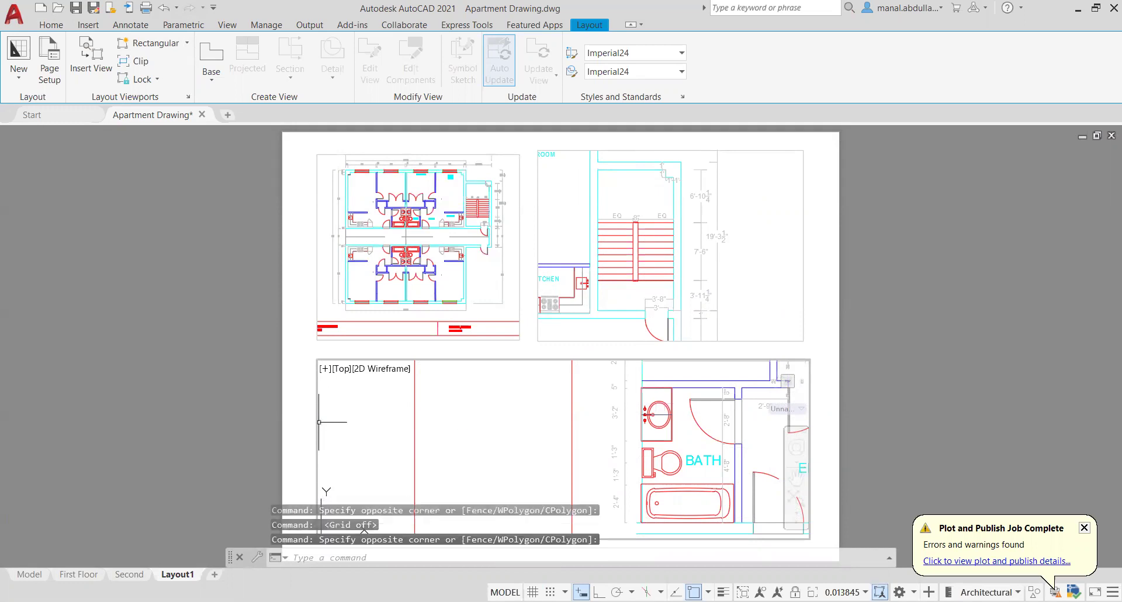
{"action": "double_click", "coordinate": [308, 362]}
{"action": "left_click", "coordinate": [316, 366]}
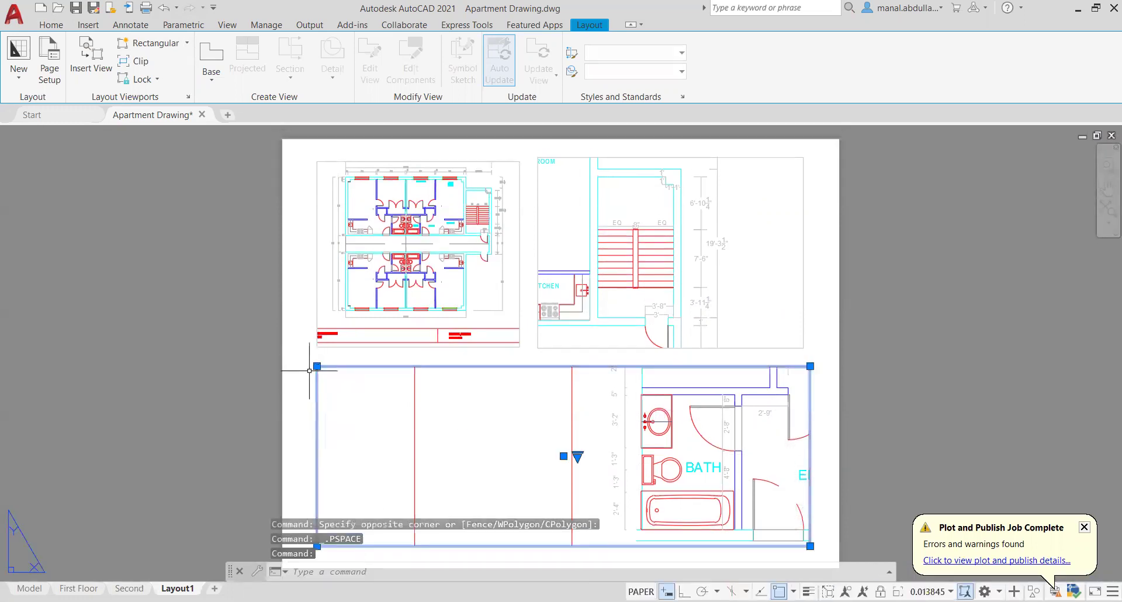
{"action": "left_click", "coordinate": [317, 366]}
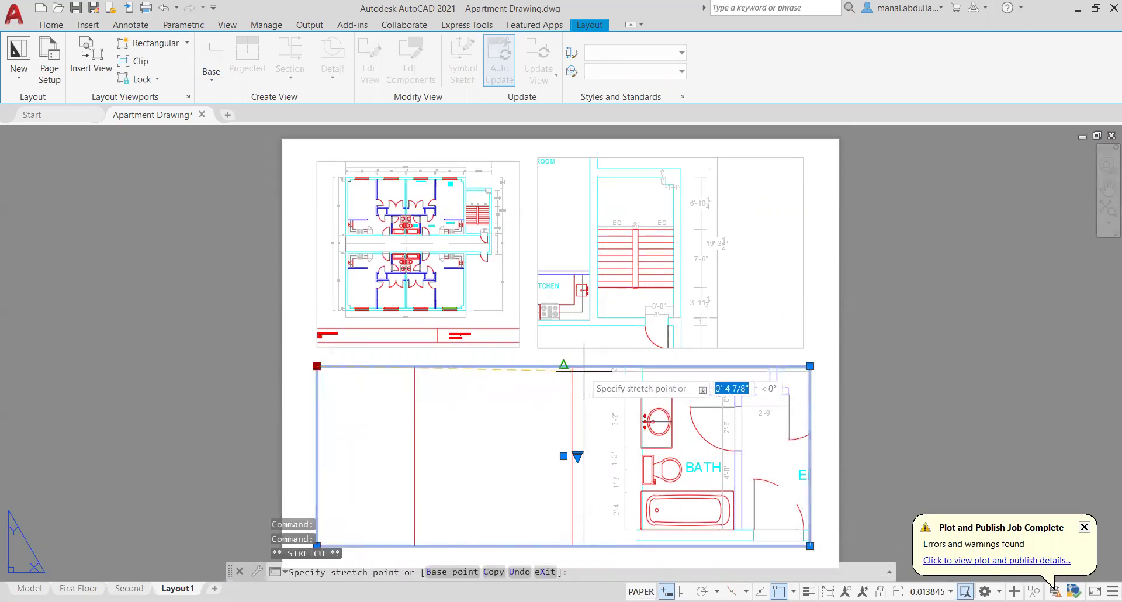
{"action": "left_click", "coordinate": [564, 366]}
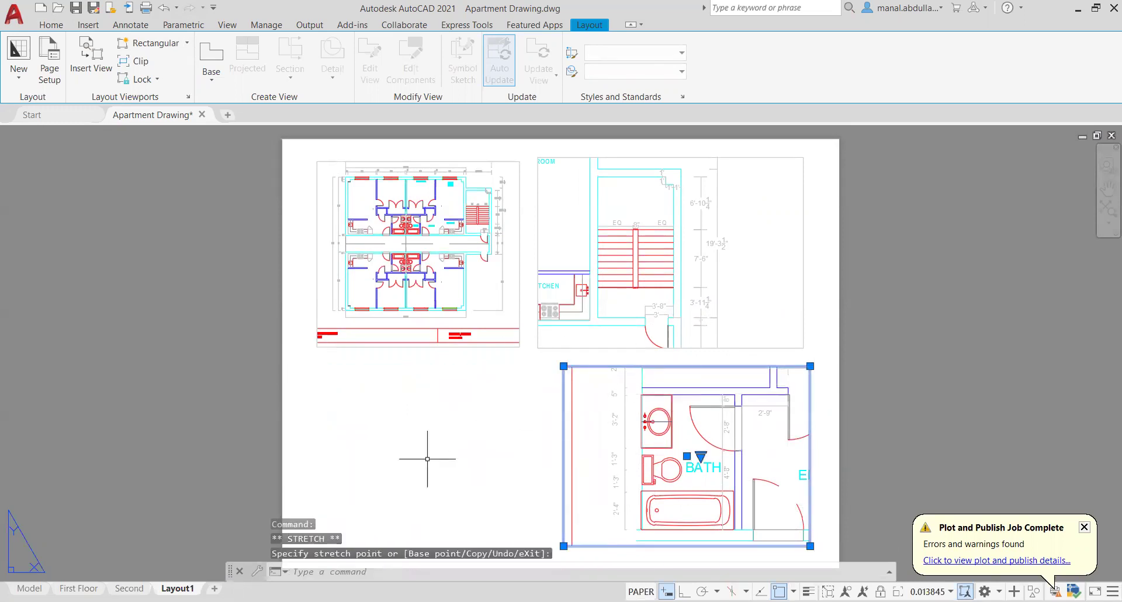
{"action": "key", "text": "Escape"}
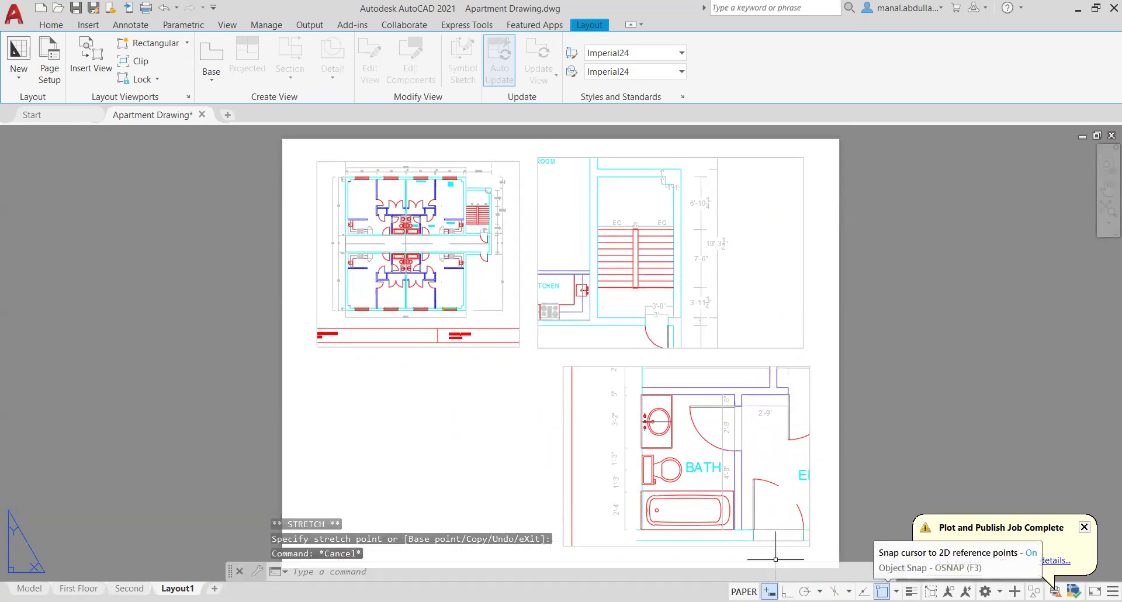
- Set the bathroom viewport's scale to 1:100 and clear the selection
{"action": "left_click", "coordinate": [730, 366]}
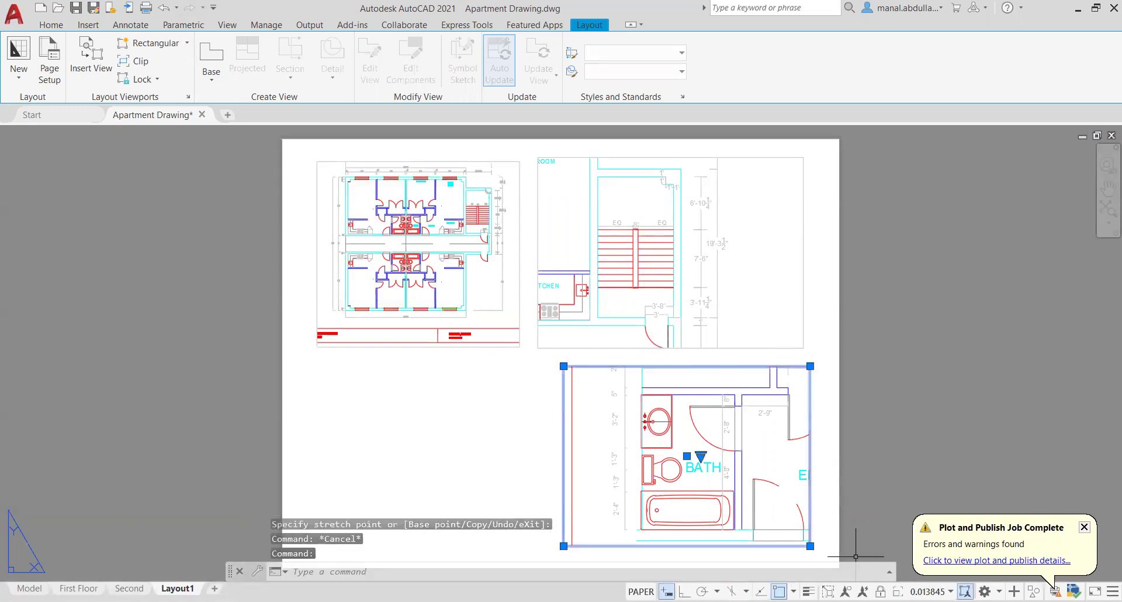
{"action": "left_click", "coordinate": [932, 592]}
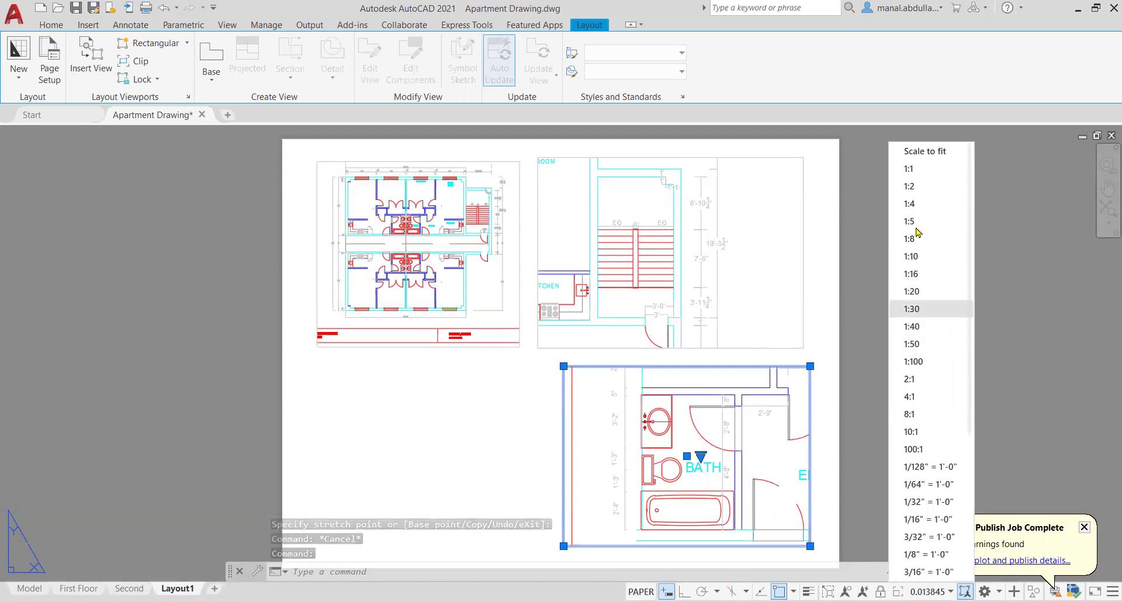
{"action": "left_click", "coordinate": [901, 364]}
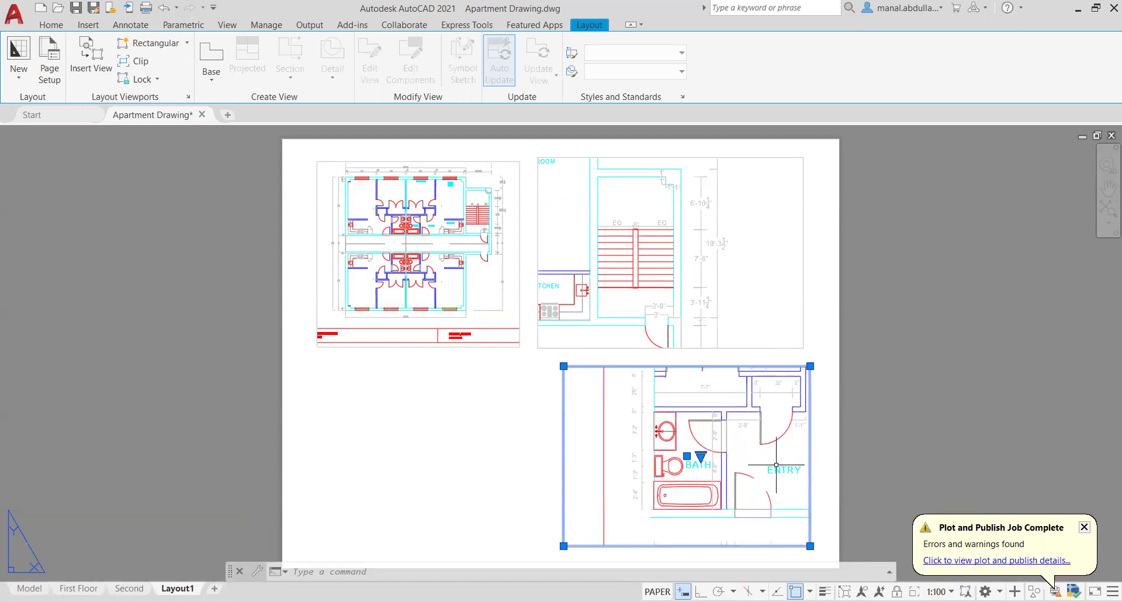
{"action": "key", "text": "Escape"}
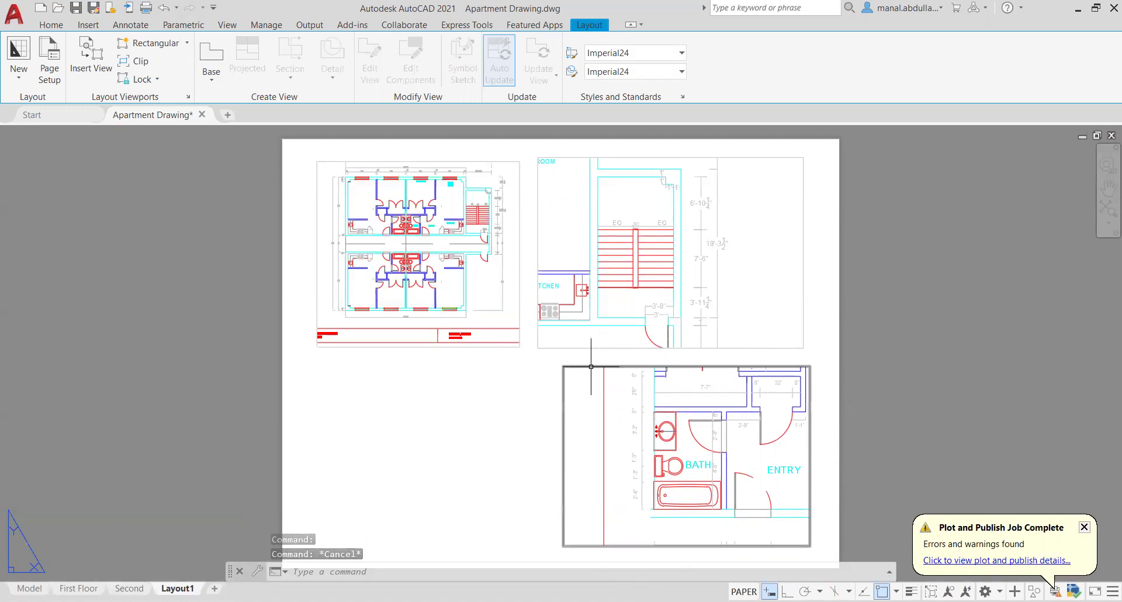
{"action": "left_click", "coordinate": [599, 367]}
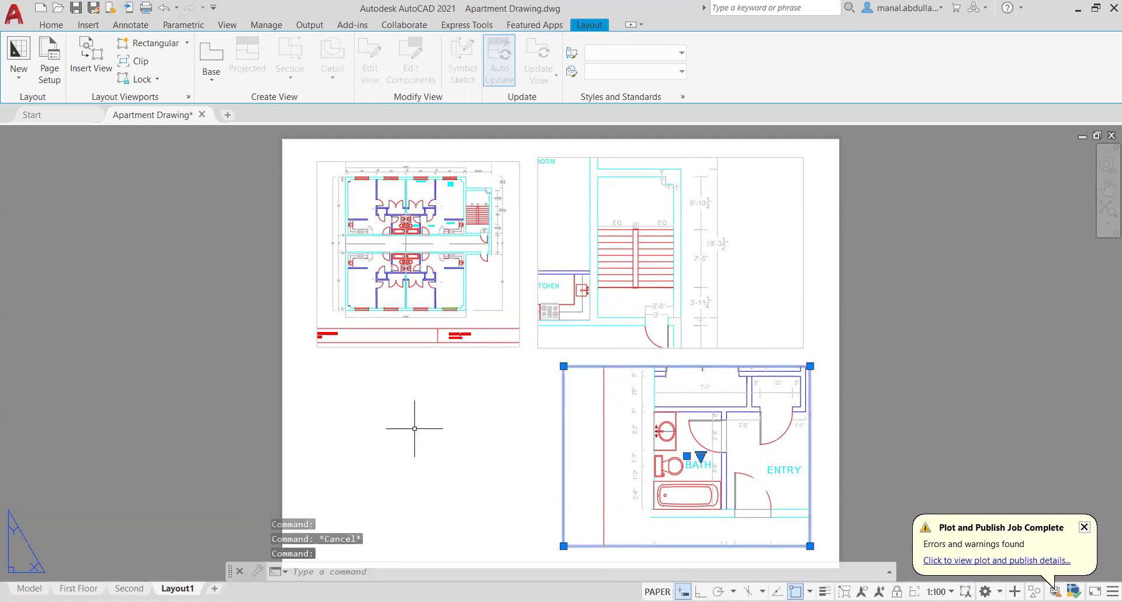
{"action": "key", "text": "Escape"}
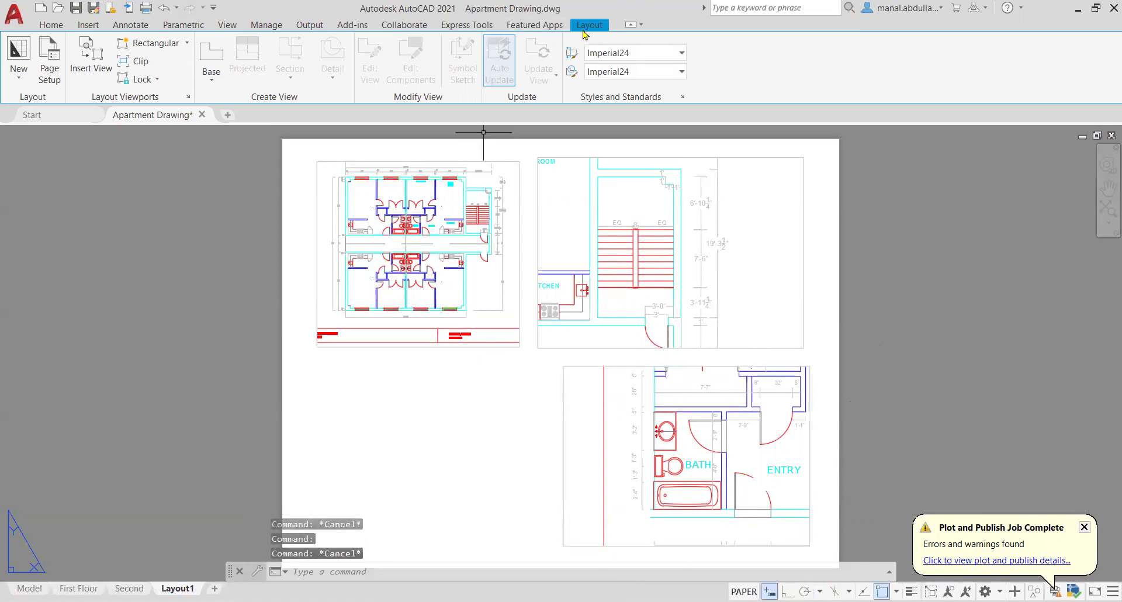